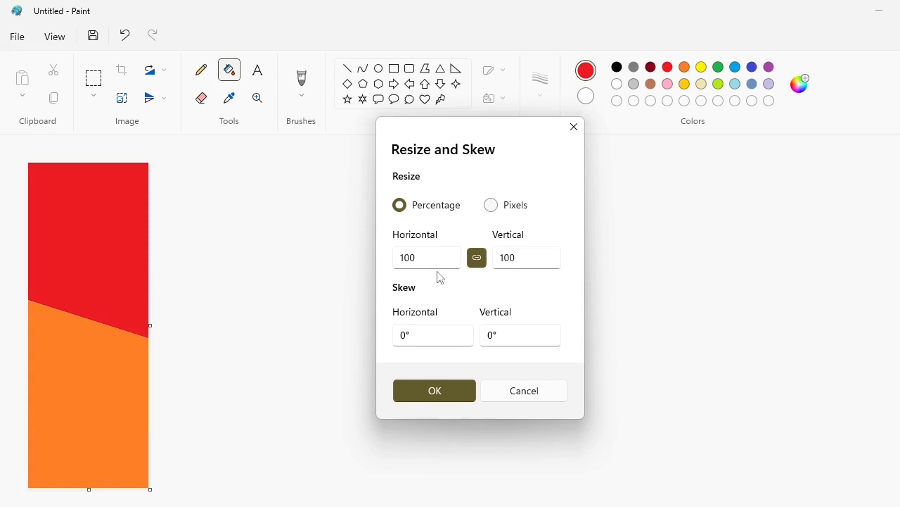
pyautogui.click(491, 209)
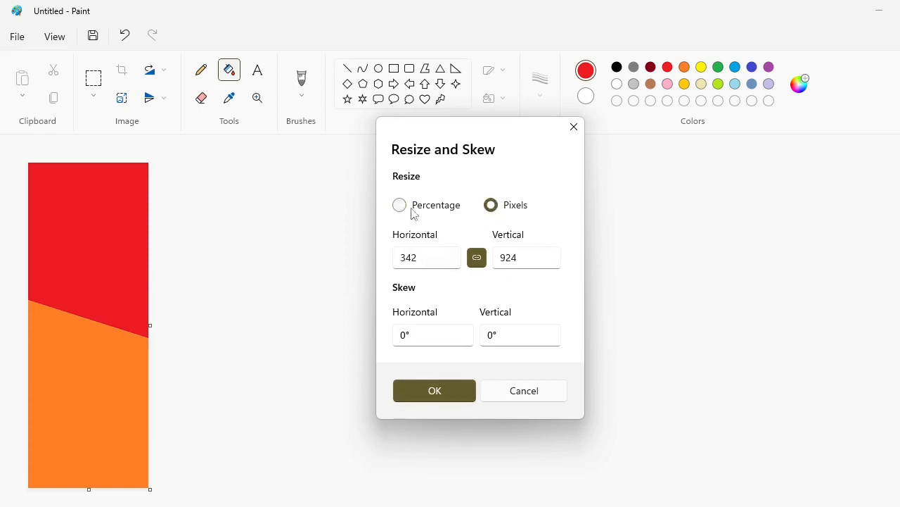
pyautogui.click(401, 206)
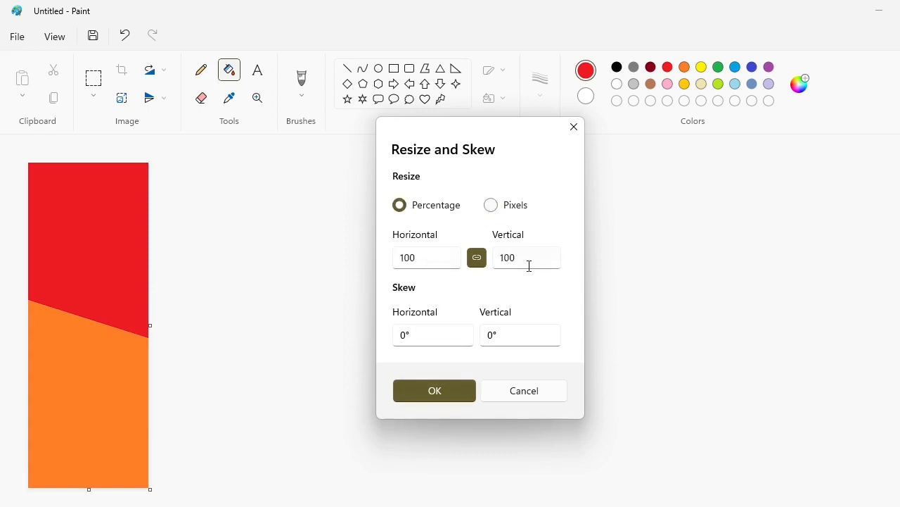
pyautogui.click(477, 259)
pyautogui.press('Tab')
pyautogui.write('1')
pyautogui.click(442, 395)
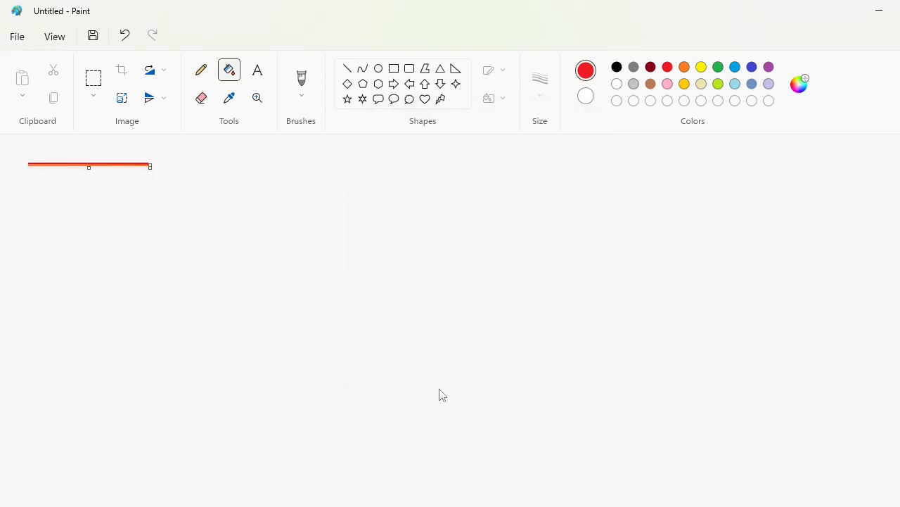
pyautogui.hotkey('ctrl', 'z')
# Shrink the red and orange image horizontally to 1% twice, with the aspect ratio unlocked and vertical kept at 100%
pyautogui.click(121, 98)
pyautogui.click(477, 259)
pyautogui.doubleClick(405, 265)
pyautogui.write('1')
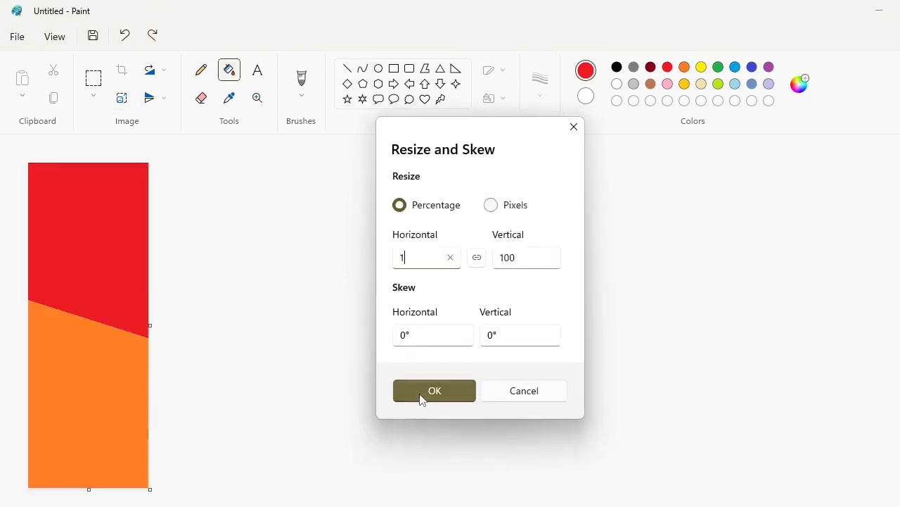
pyautogui.click(422, 399)
pyautogui.click(122, 98)
pyautogui.click(477, 258)
pyautogui.doubleClick(440, 259)
pyautogui.write('1')
pyautogui.click(434, 391)
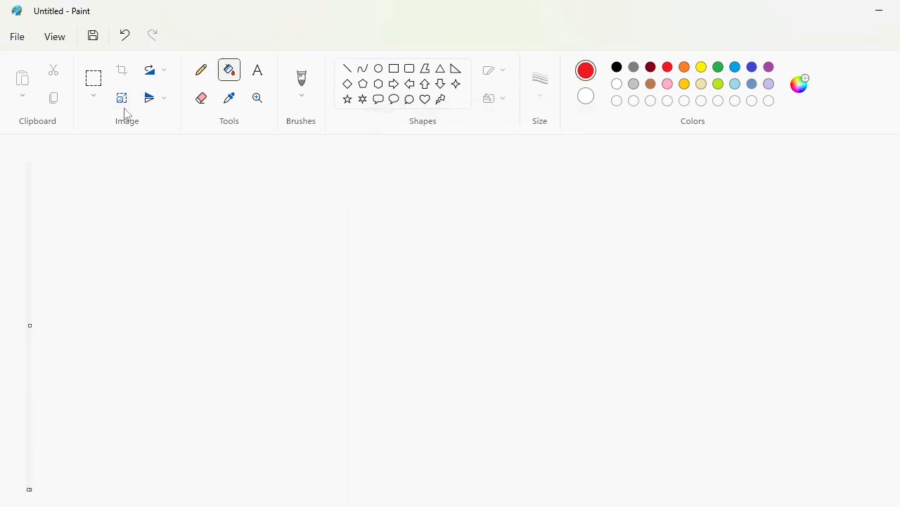
# Stretch the thin image horizontally by 500% three times, with the aspect ratio unlocked and vertical kept at 100%
pyautogui.click(121, 98)
pyautogui.click(477, 258)
pyautogui.doubleClick(426, 257)
pyautogui.write('500')
pyautogui.click(436, 393)
pyautogui.click(122, 101)
pyautogui.click(477, 258)
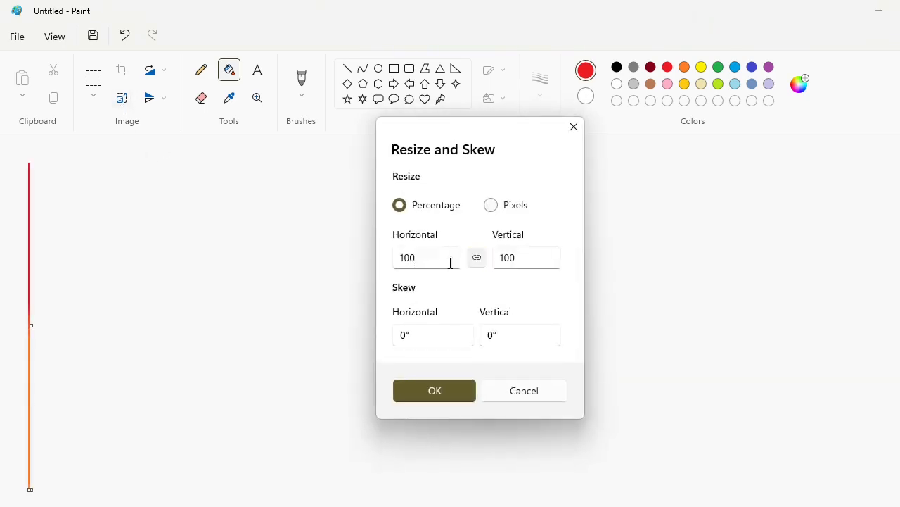
pyautogui.doubleClick(436, 259)
pyautogui.write('500')
pyautogui.click(436, 393)
pyautogui.click(122, 97)
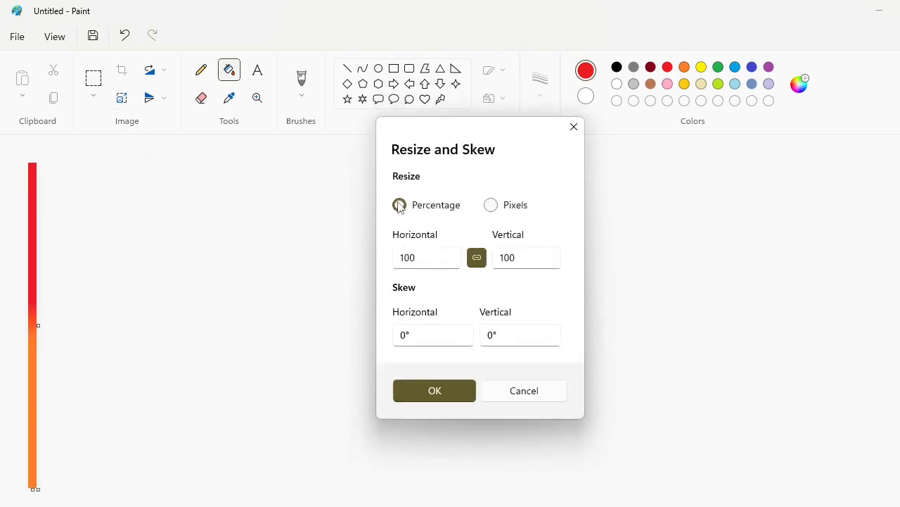
pyautogui.click(477, 258)
pyautogui.doubleClick(440, 259)
pyautogui.write('500')
pyautogui.click(435, 391)
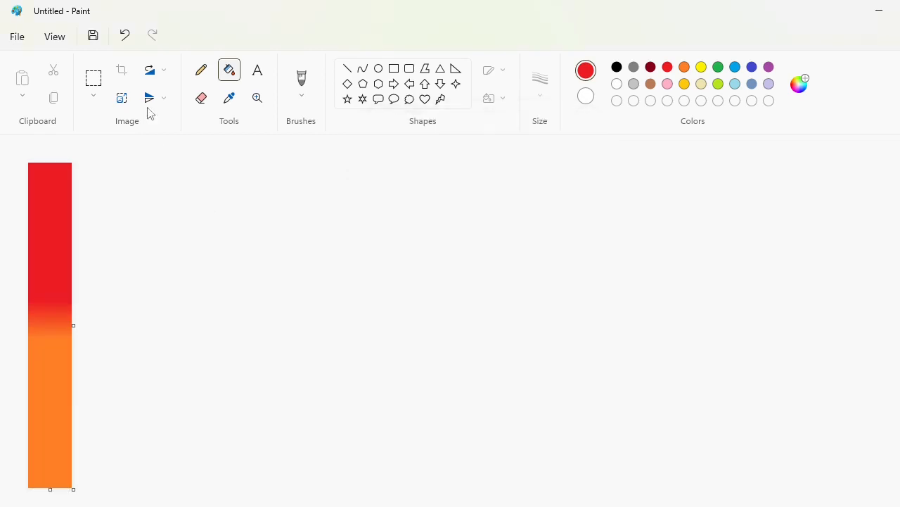
pyautogui.click(122, 98)
pyautogui.click(477, 257)
pyautogui.doubleClick(448, 259)
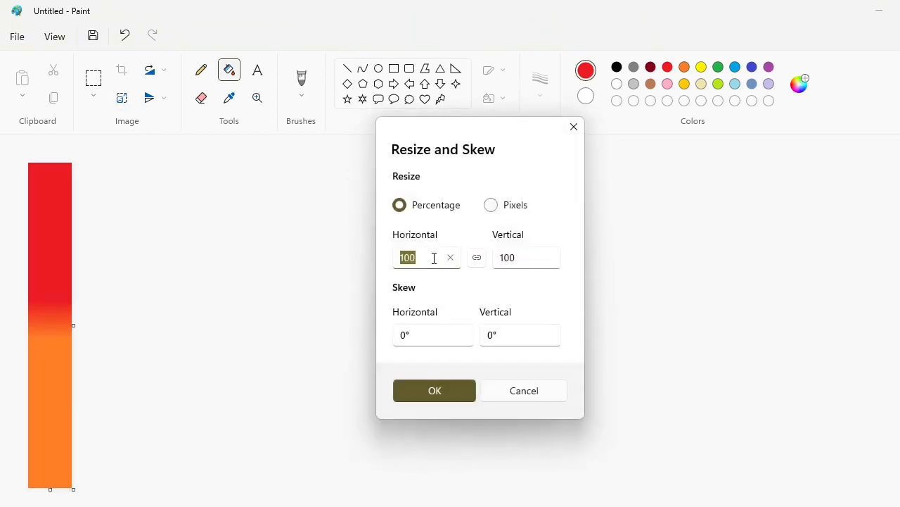
pyautogui.write('500')
pyautogui.click(426, 393)
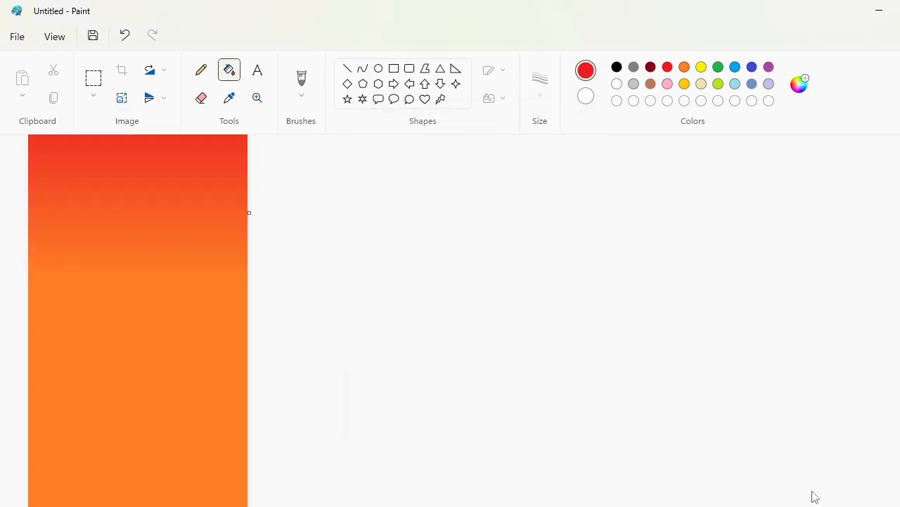
pyautogui.hotkey('ctrl', 'z')
# Resize the gradient strip to 500% horizontally with the aspect ratio unlocked, keeping vertical at 100%
pyautogui.click(122, 97)
pyautogui.click(474, 259)
pyautogui.doubleClick(434, 259)
pyautogui.write('500')
pyautogui.click(434, 389)
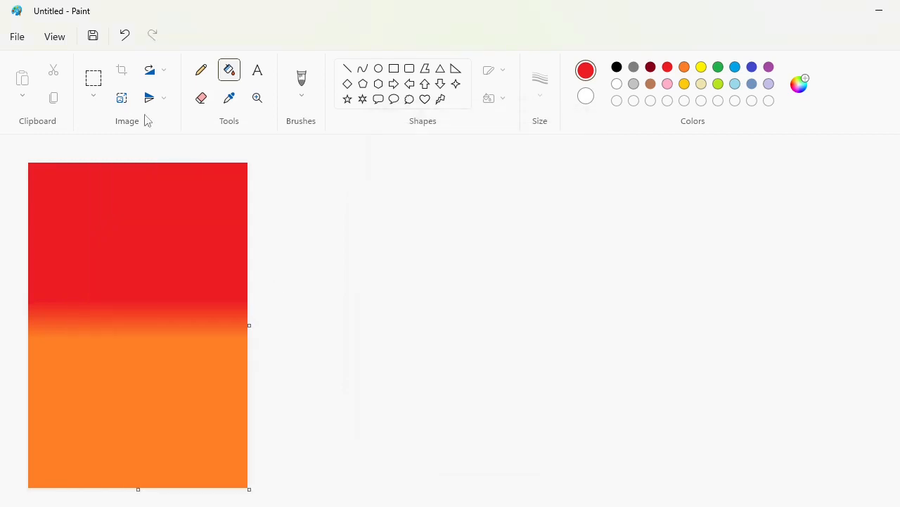
# Widen the gradient once more into a landscape rectangle, with the aspect ratio unlocked and vertical kept at 100%
pyautogui.click(122, 97)
pyautogui.click(477, 258)
pyautogui.doubleClick(446, 257)
pyautogui.press('BackSpace')
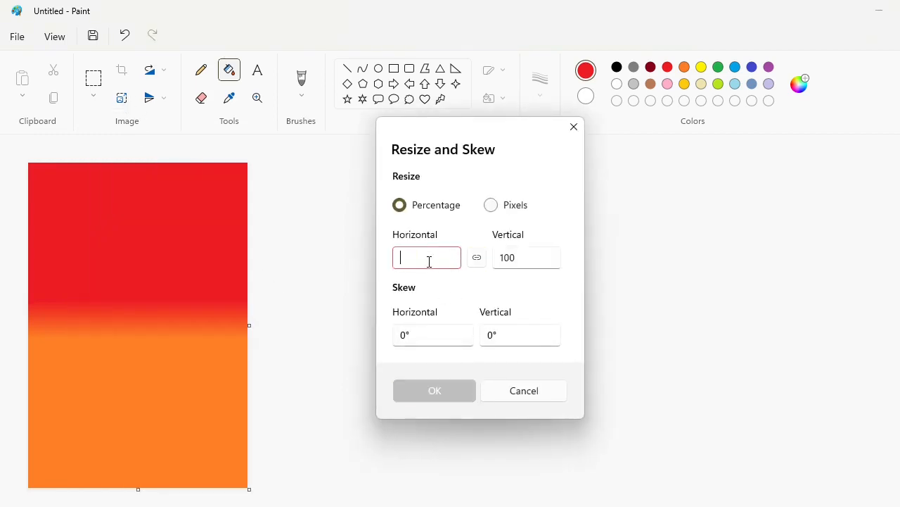
pyautogui.write('500')
pyautogui.click(453, 394)
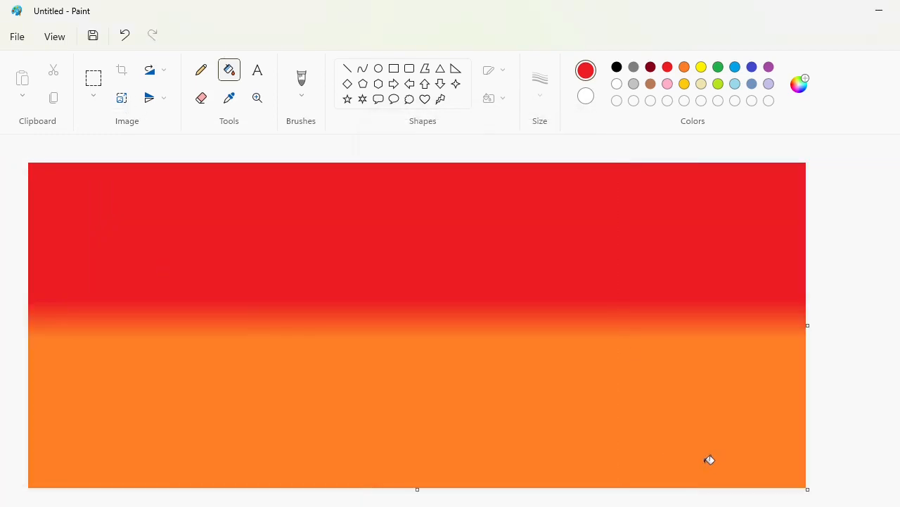
# Extend the canvas to the right of the gradient to add a blank white area
pyautogui.scroll(-1, 787, 453)
pyautogui.moveTo(420, 245); pyautogui.dragTo(899, 246)
pyautogui.scroll(1, 450, 324)
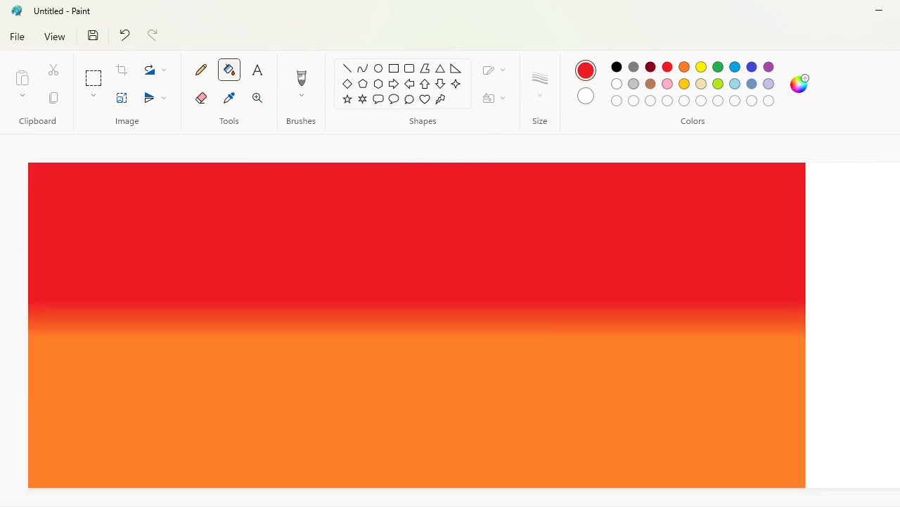
# Draw two long horizontal purple guide lines, one above the other, in the blank white area of the canvas
pyautogui.hscroll(10, 600, 332)
pyautogui.click(346, 68)
pyautogui.click(769, 67)
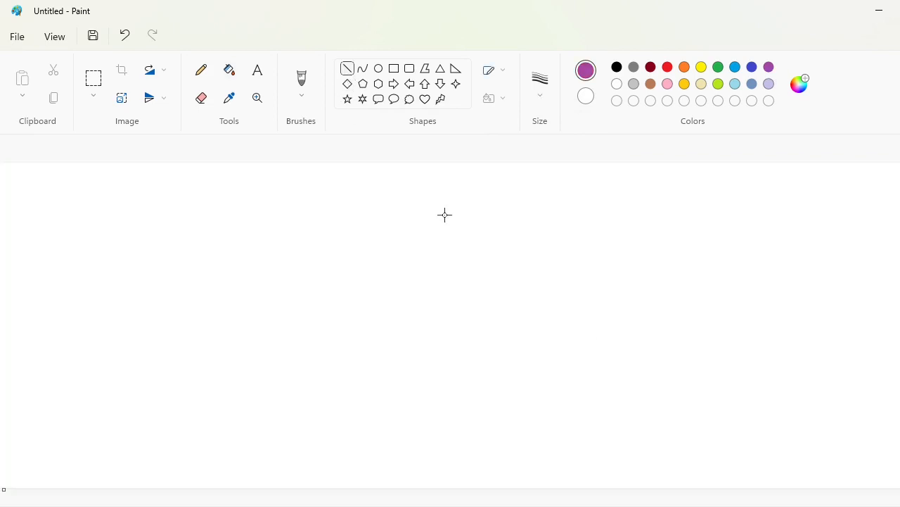
pyautogui.moveTo(206, 264); pyautogui.dragTo(770, 264)
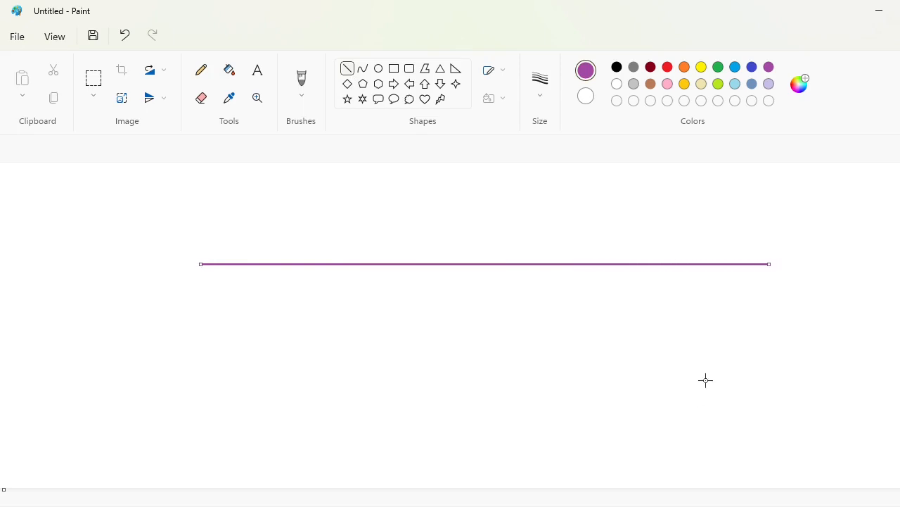
pyautogui.moveTo(200, 343); pyautogui.dragTo(849, 343)
pyautogui.scroll(1, 450, 323)
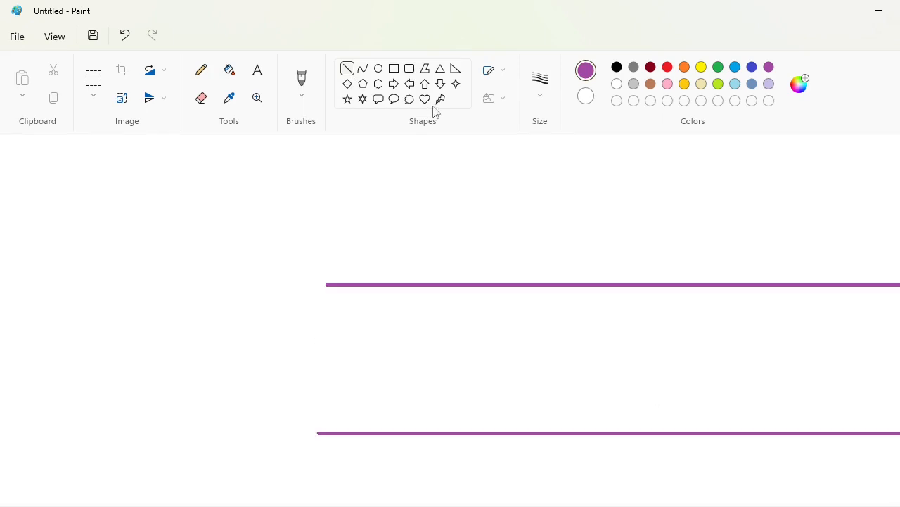
# Draw a black circle that spans the gap between the two purple guide lines near their left ends
pyautogui.click(362, 68)
pyautogui.click(617, 67)
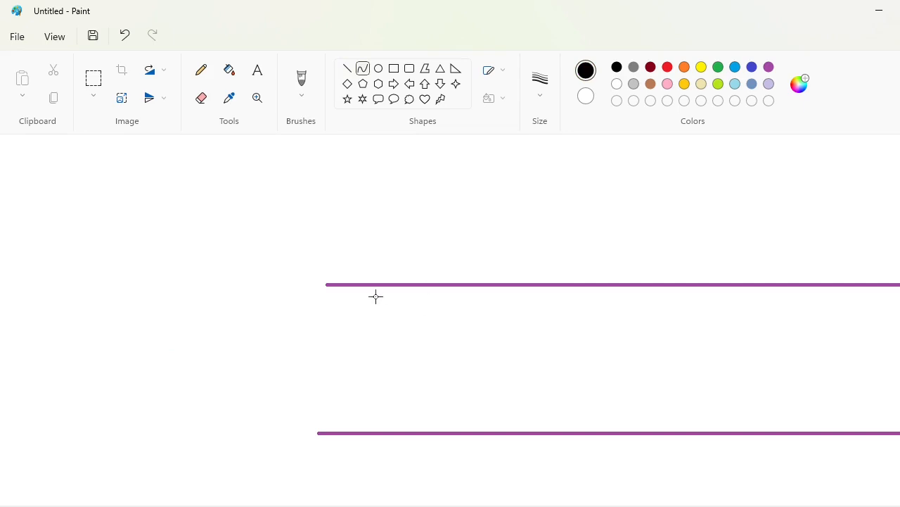
pyautogui.click(378, 69)
pyautogui.moveTo(359, 292); pyautogui.dragTo(490, 434)
pyautogui.moveTo(490, 290); pyautogui.dragTo(504, 282)
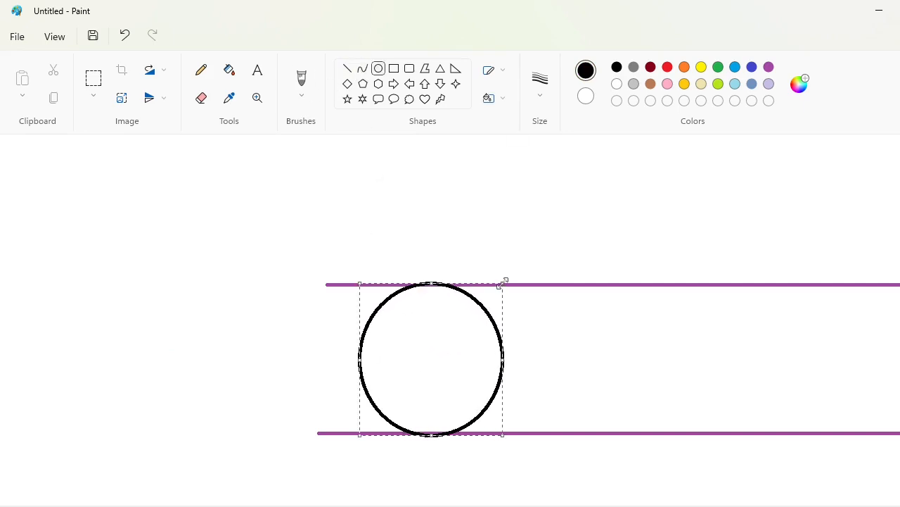
pyautogui.click(626, 345)
# Draw a smaller black ellipse inside the circle, slightly right of centre, and fill the ring between them black
pyautogui.moveTo(404, 332); pyautogui.dragTo(468, 384)
pyautogui.press('Right')
pyautogui.press('Right')
pyautogui.press('Right')
pyautogui.press('Right')
pyautogui.press('Right')
pyautogui.press('Right')
pyautogui.press('Right')
pyautogui.press('Right')
pyautogui.press('Right')
pyautogui.press('Right')
pyautogui.press('Right')
pyautogui.press('Right')
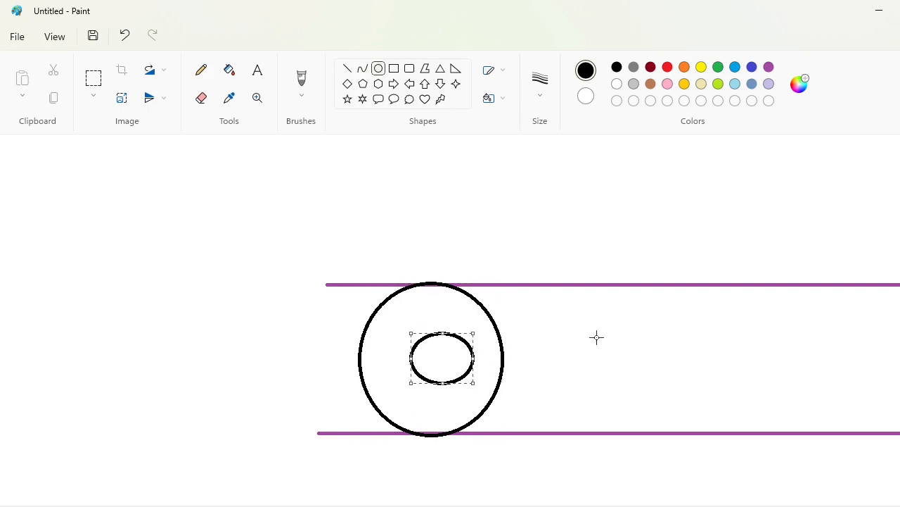
pyautogui.click(597, 337)
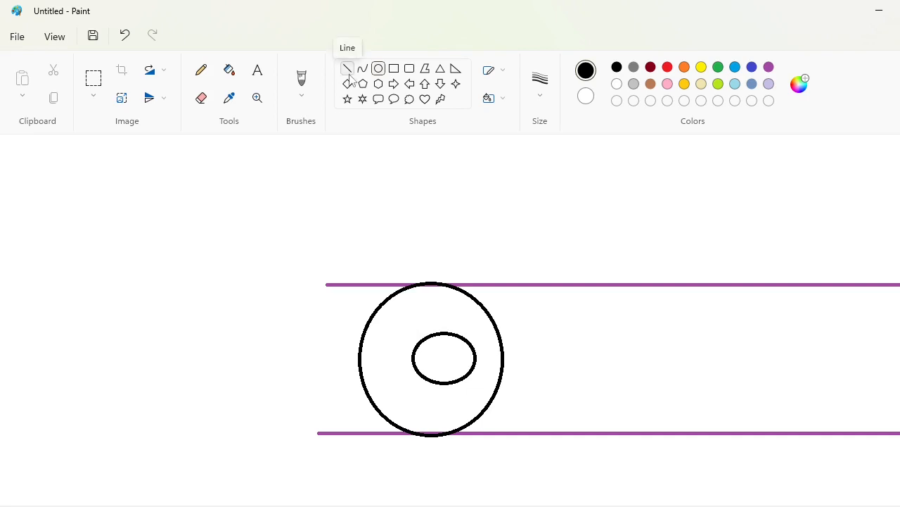
pyautogui.click(230, 69)
pyautogui.click(422, 298)
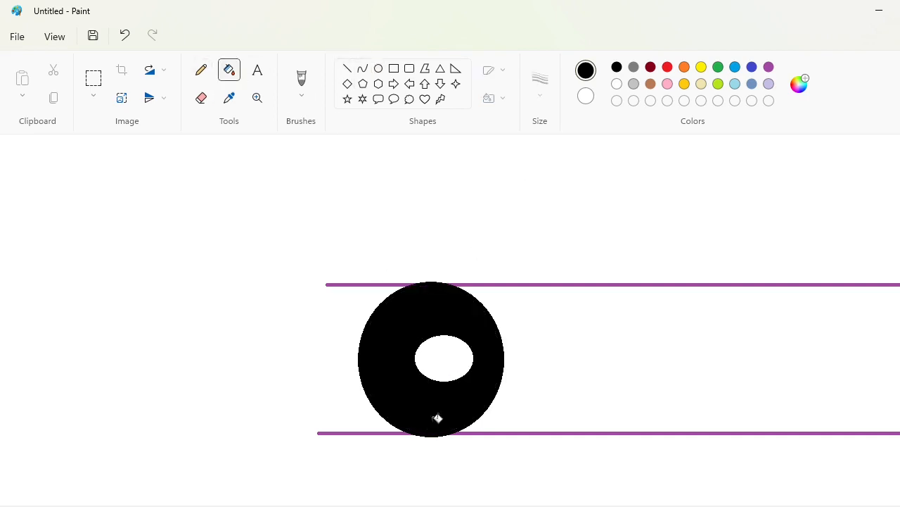
# Cut the black ring's right side off with a white line and fill it white to leave a C shape
pyautogui.click(346, 68)
pyautogui.click(617, 84)
pyautogui.moveTo(446, 279); pyautogui.dragTo(482, 418)
pyautogui.click(229, 70)
pyautogui.click(479, 322)
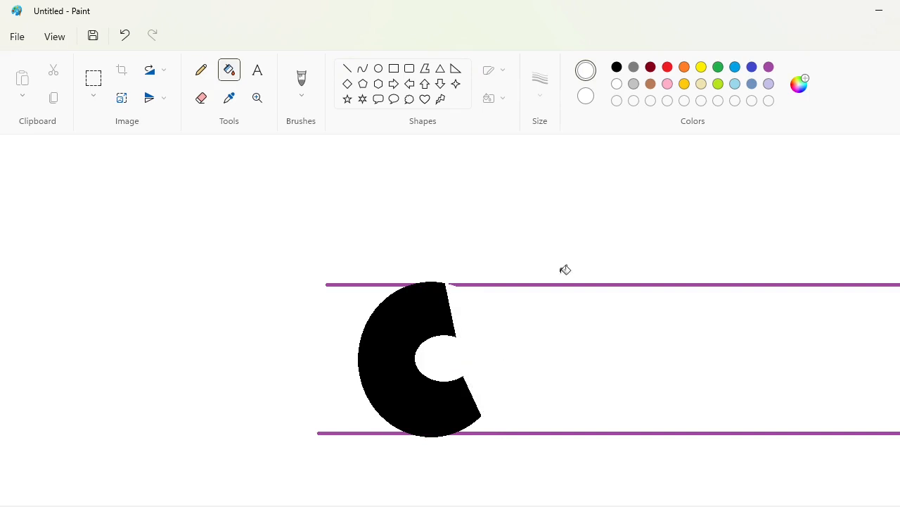
# Draw purple curves just inside the outer edge of the black C, from its upper end to its lower end
pyautogui.click(769, 67)
pyautogui.click(363, 68)
pyautogui.moveTo(436, 289); pyautogui.dragTo(365, 361)
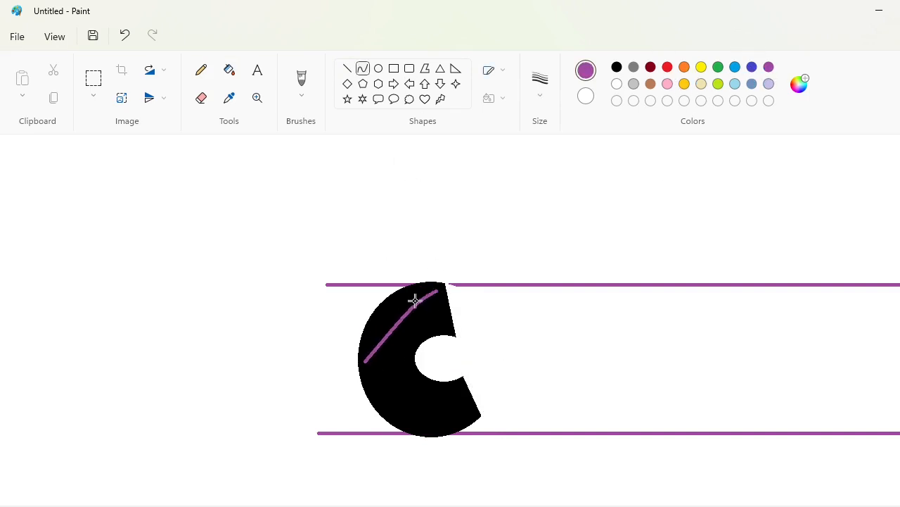
pyautogui.moveTo(414, 300); pyautogui.dragTo(367, 306)
pyautogui.moveTo(367, 362)
pyautogui.mouseDown()
pyautogui.moveTo(404, 423)
pyautogui.moveTo(382, 411)
pyautogui.moveTo(468, 414)
pyautogui.mouseUp()
pyautogui.click(485, 413)
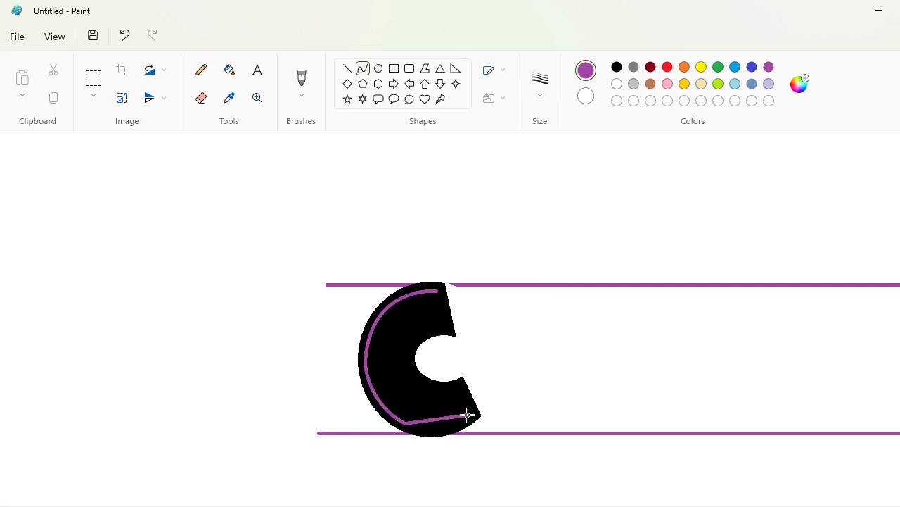
pyautogui.click(423, 429)
pyautogui.click(448, 430)
pyautogui.click(527, 396)
# Draw purple curves around the inner opening of the black C, slightly offset from its edge
pyautogui.moveTo(444, 330)
pyautogui.mouseDown()
pyautogui.moveTo(409, 358)
pyautogui.moveTo(433, 388)
pyautogui.mouseUp()
pyautogui.click(422, 329)
pyautogui.click(408, 342)
pyautogui.click(476, 358)
pyautogui.moveTo(411, 374); pyautogui.dragTo(460, 383)
pyautogui.click(417, 382)
pyautogui.click(493, 356)
pyautogui.click(446, 391)
pyautogui.click(451, 391)
pyautogui.click(511, 382)
# Close the purple inline of the C with straight lines across its upper and lower ends
pyautogui.click(348, 68)
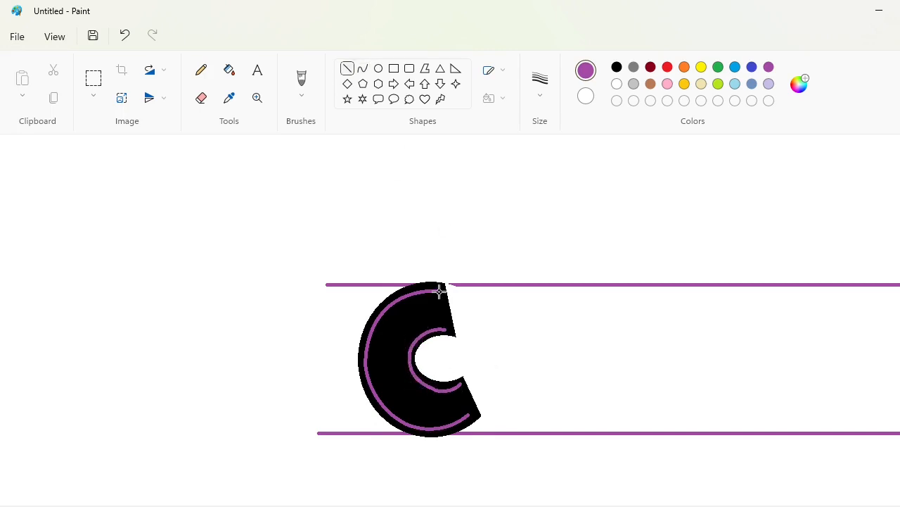
pyautogui.moveTo(438, 291); pyautogui.dragTo(445, 329)
pyautogui.moveTo(460, 385); pyautogui.dragTo(472, 414)
# Outline in black the left edge of a letter y beside the C, with a curved tail and two slanted top edges
pyautogui.moveTo(520, 506); pyautogui.dragTo(587, 506)
pyautogui.click(617, 67)
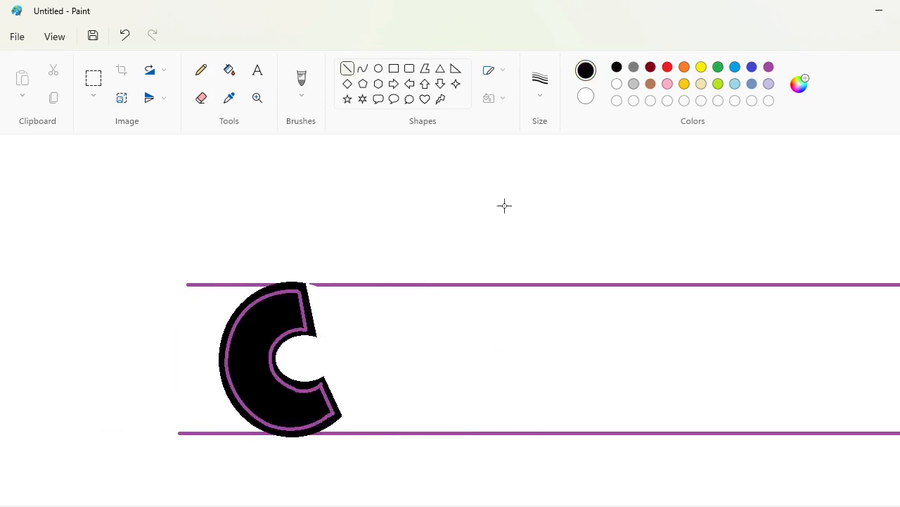
pyautogui.moveTo(328, 343); pyautogui.dragTo(356, 419)
pyautogui.click(362, 69)
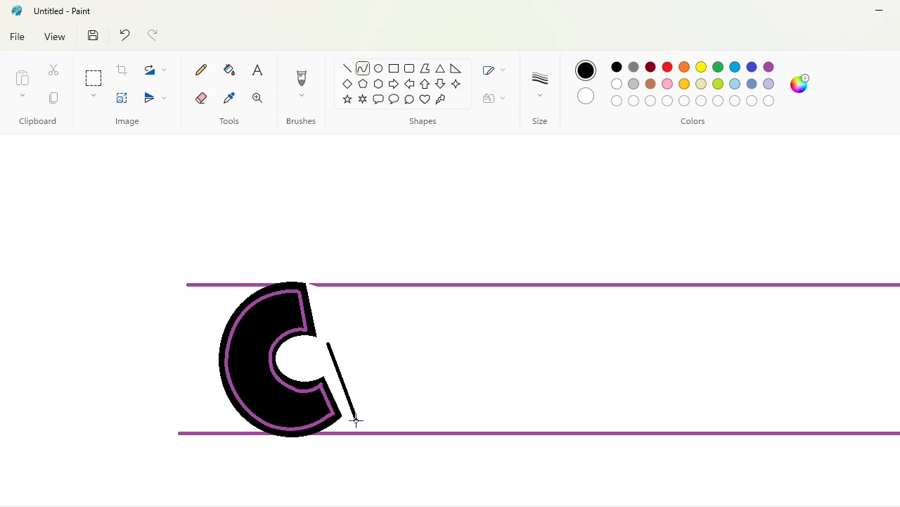
pyautogui.moveTo(356, 420)
pyautogui.mouseDown()
pyautogui.moveTo(305, 488)
pyautogui.moveTo(358, 454)
pyautogui.mouseUp()
pyautogui.scroll(-2, 528, 425)
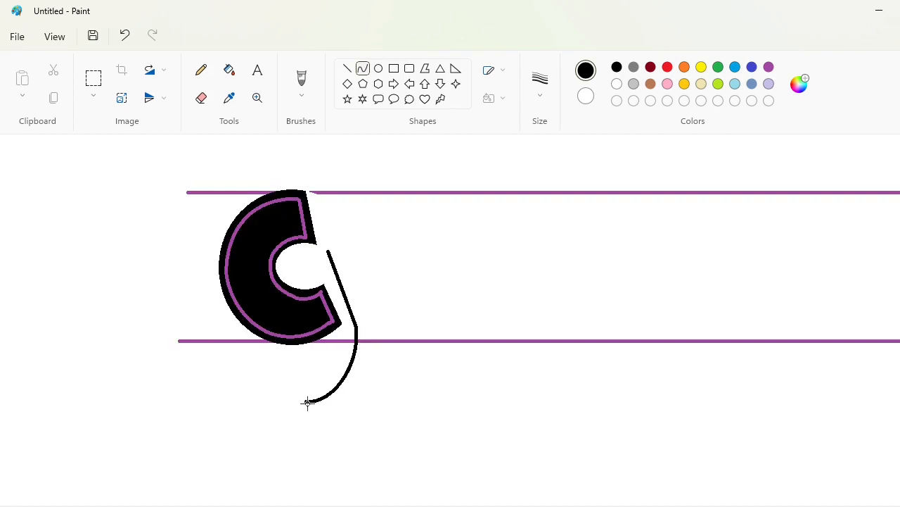
pyautogui.click(348, 68)
pyautogui.moveTo(328, 250); pyautogui.dragTo(431, 197)
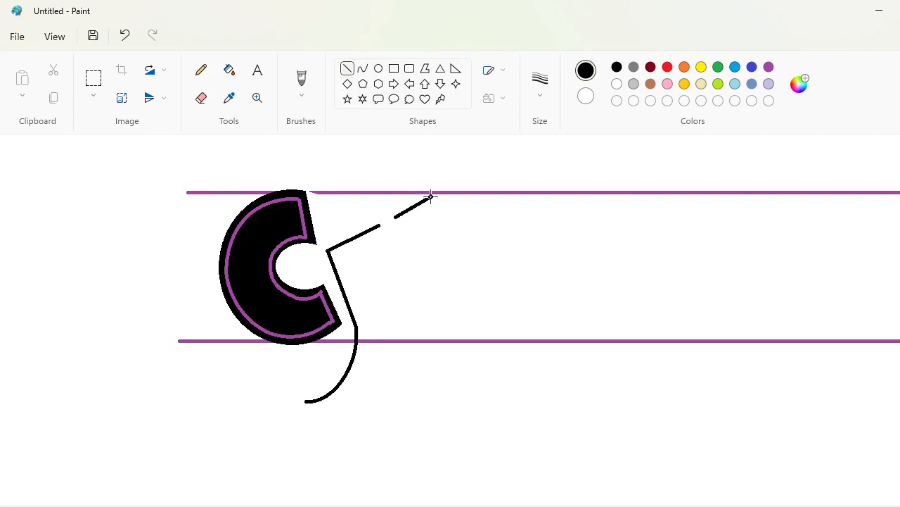
pyautogui.moveTo(378, 226); pyautogui.dragTo(394, 264)
pyautogui.moveTo(394, 219); pyautogui.dragTo(395, 264)
pyautogui.moveTo(433, 196); pyautogui.dragTo(410, 373)
pyautogui.hotkey('ctrl', 'z')
pyautogui.hotkey('ctrl', 'z')
pyautogui.hotkey('ctrl', 'z')
pyautogui.moveTo(395, 217); pyautogui.dragTo(386, 275)
pyautogui.hotkey('ctrl', 'z')
# Complete the y's outline with its notch, long slanted right edge and curved tail, and fill the letter black
pyautogui.moveTo(434, 195); pyautogui.dragTo(389, 372)
pyautogui.moveTo(395, 217); pyautogui.dragTo(387, 269)
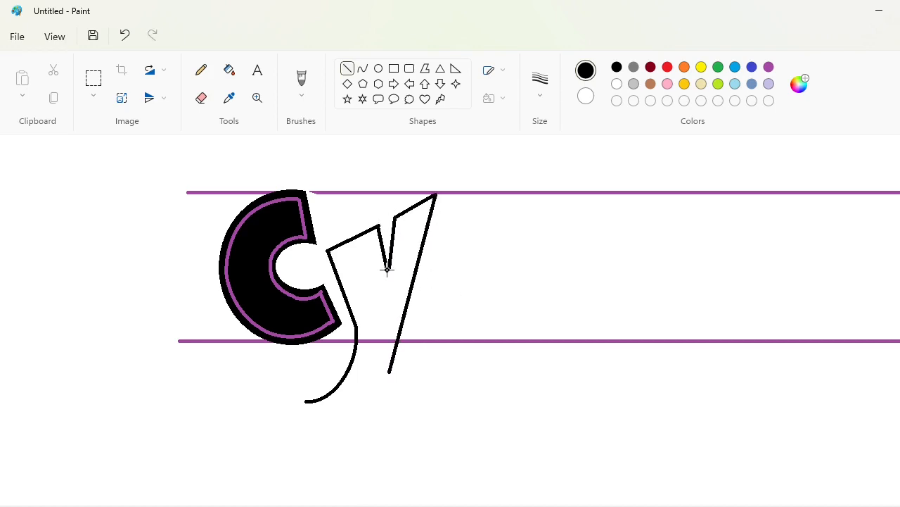
pyautogui.click(362, 68)
pyautogui.moveTo(389, 373); pyautogui.dragTo(312, 414)
pyautogui.click(370, 392)
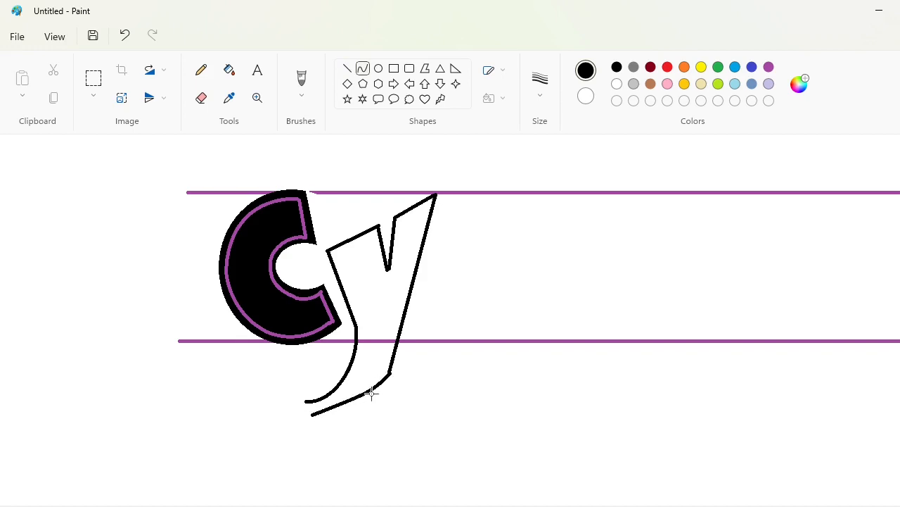
pyautogui.click(335, 415)
pyautogui.click(566, 410)
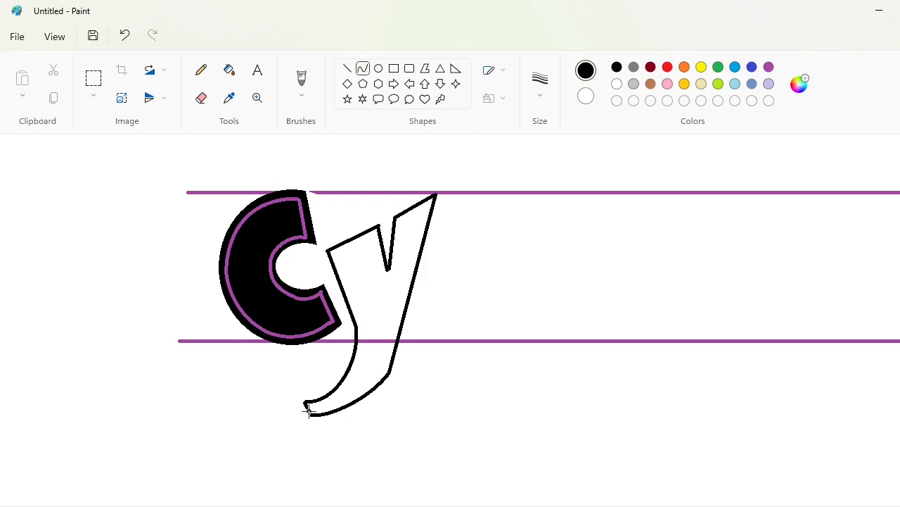
pyautogui.moveTo(301, 408); pyautogui.dragTo(306, 414)
pyautogui.click(229, 70)
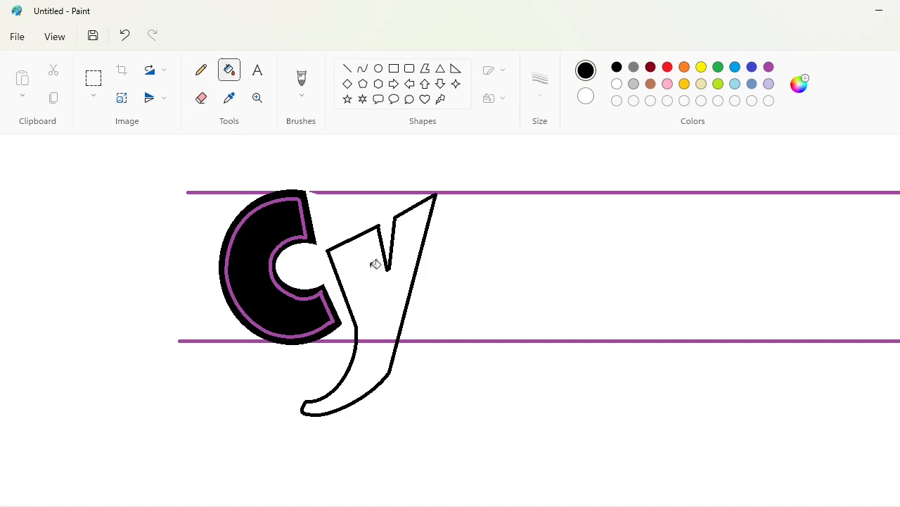
pyautogui.click(374, 263)
# Trim the outer bend of the y's tail with a short white line and touch up the letter's upper tip in black pencil
pyautogui.click(348, 68)
pyautogui.click(617, 84)
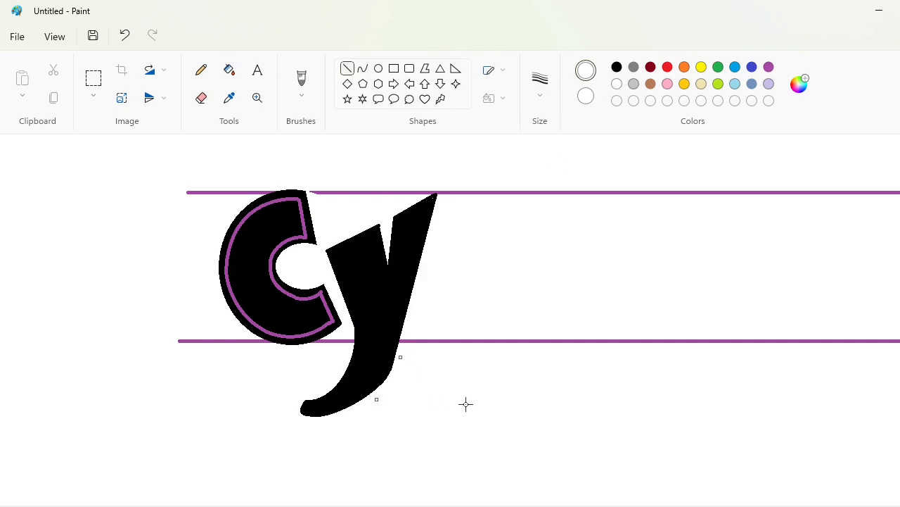
pyautogui.click(201, 70)
pyautogui.click(540, 81)
pyautogui.click(549, 183)
pyautogui.click(617, 67)
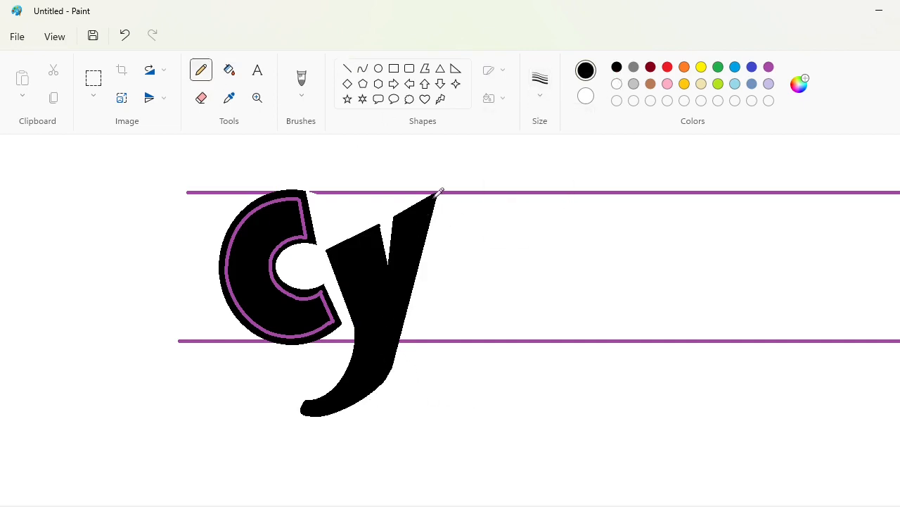
# Draw straight purple inlines inside the y along its slanted top edges, left edge, notch and long right edge
pyautogui.click(348, 68)
pyautogui.click(769, 67)
pyautogui.moveTo(332, 253); pyautogui.dragTo(429, 204)
pyautogui.moveTo(333, 252); pyautogui.dragTo(359, 321)
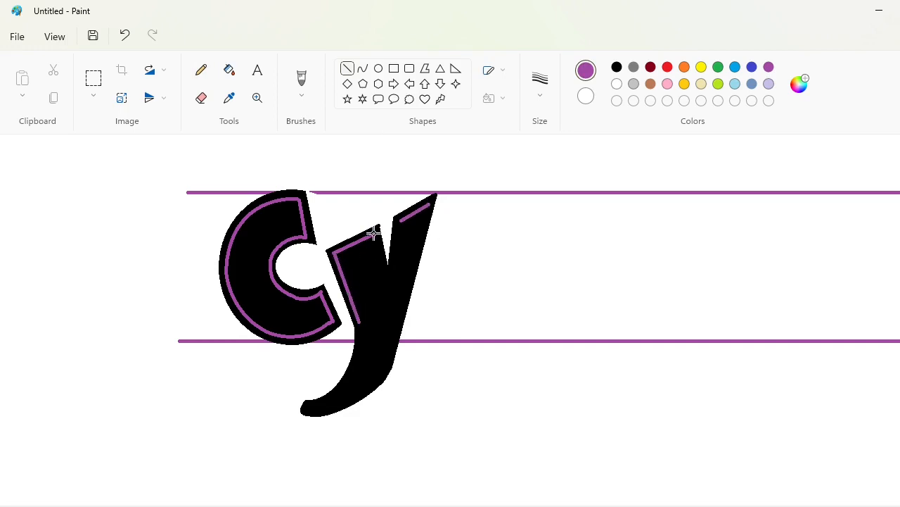
pyautogui.moveTo(375, 233); pyautogui.dragTo(387, 284)
pyautogui.moveTo(400, 220); pyautogui.dragTo(388, 283)
pyautogui.moveTo(430, 203); pyautogui.dragTo(389, 355)
# Complete the y's purple inline with curves along both sides of its tail, joined at the tip
pyautogui.click(362, 69)
pyautogui.moveTo(358, 322)
pyautogui.mouseDown()
pyautogui.moveTo(316, 403)
pyautogui.moveTo(343, 391)
pyautogui.mouseUp()
pyautogui.moveTo(389, 356); pyautogui.dragTo(321, 410)
pyautogui.moveTo(360, 386); pyautogui.dragTo(375, 387)
pyautogui.moveTo(317, 403); pyautogui.dragTo(320, 409)
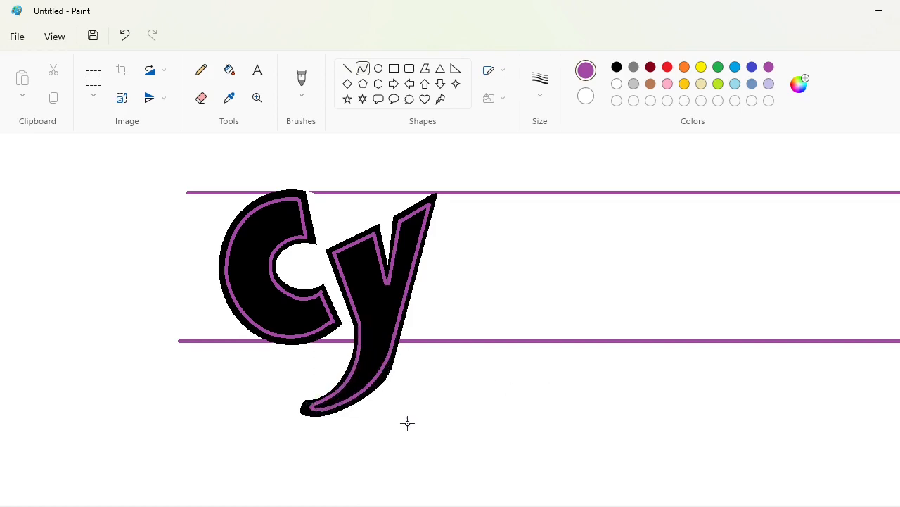
# Outline in black a tall slanted stem for a letter b beside the y, rising above the upper guide line
pyautogui.hscroll(2, 460, 273)
pyautogui.click(349, 69)
pyautogui.click(617, 67)
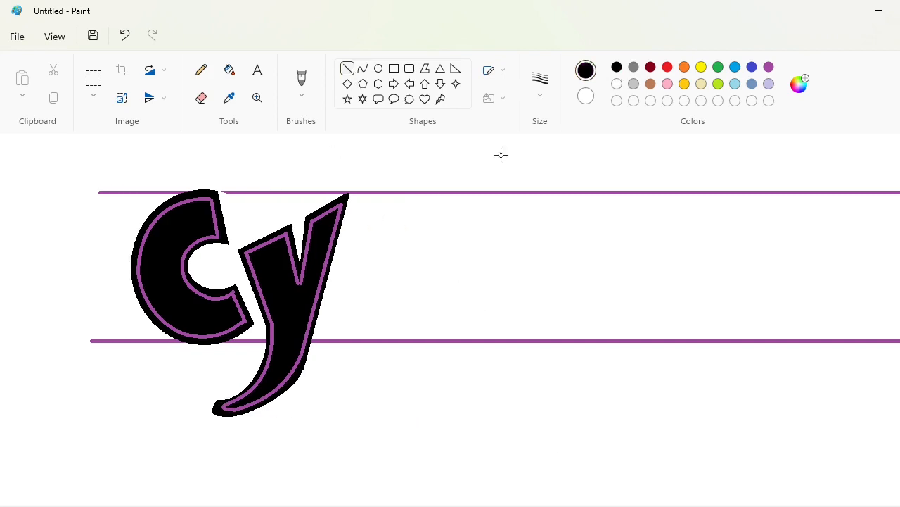
pyautogui.scroll(1, 394, 318)
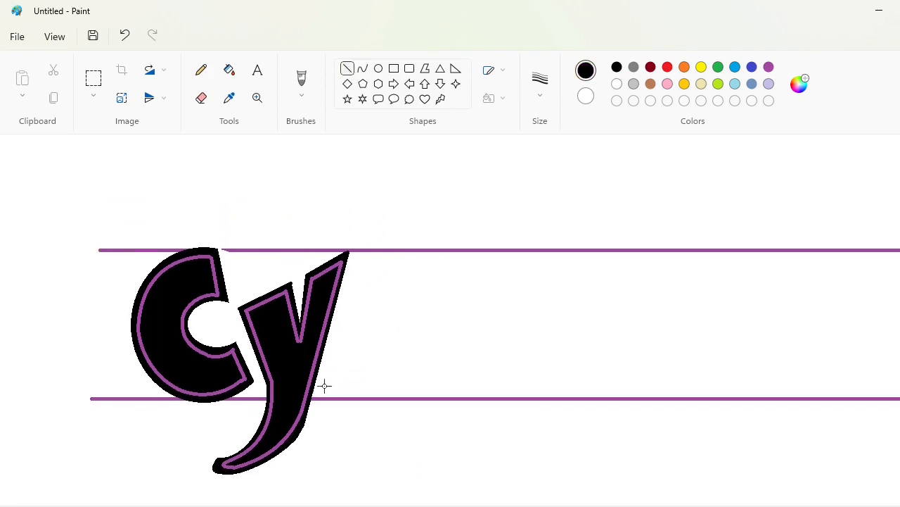
pyautogui.moveTo(325, 386)
pyautogui.mouseDown()
pyautogui.moveTo(373, 257)
pyautogui.moveTo(398, 143)
pyautogui.moveTo(389, 139)
pyautogui.moveTo(435, 131)
pyautogui.moveTo(398, 280)
pyautogui.moveTo(331, 403)
pyautogui.moveTo(454, 269)
pyautogui.mouseUp()
pyautogui.scroll(1, 875, 241)
# Add the b's rounded bowl with black curves and fill the whole letter black
pyautogui.click(363, 68)
pyautogui.moveTo(398, 345); pyautogui.dragTo(491, 446)
pyautogui.click(230, 70)
pyautogui.click(408, 204)
pyautogui.click(408, 337)
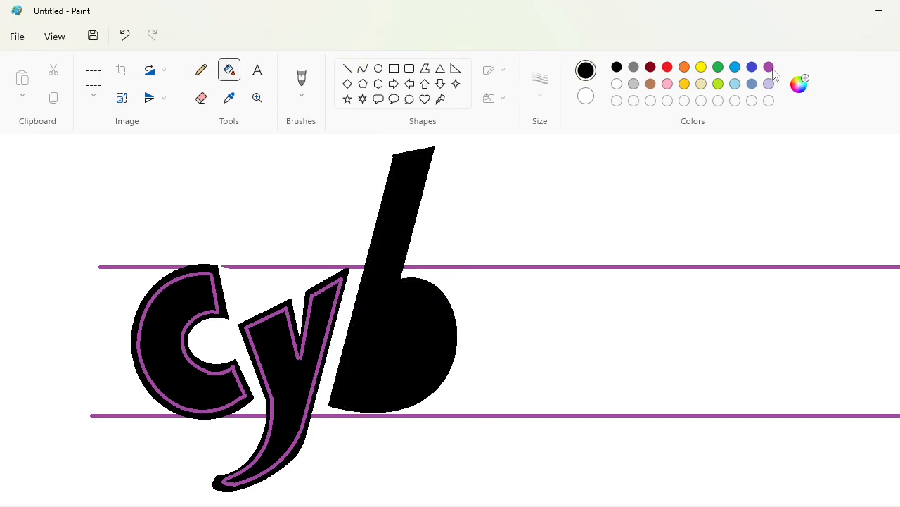
# Cut a diamond-shaped counter into the b's bowl with white lines and fill it white
pyautogui.click(347, 69)
pyautogui.moveTo(398, 308)
pyautogui.mouseDown()
pyautogui.moveTo(380, 323)
pyautogui.moveTo(409, 323)
pyautogui.moveTo(391, 352)
pyautogui.moveTo(380, 324)
pyautogui.mouseUp()
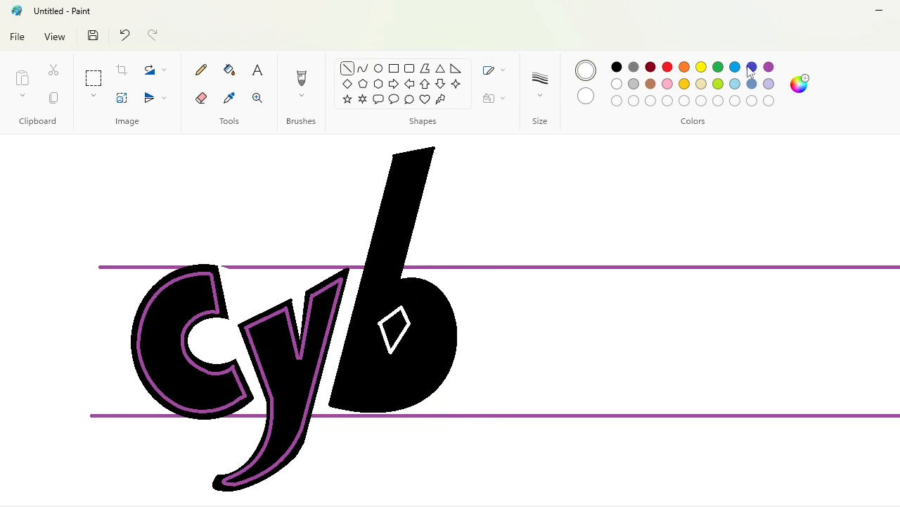
pyautogui.click(229, 69)
pyautogui.click(393, 330)
# Draw straight purple inlines along the edges and top of the b's stem
pyautogui.click(347, 68)
pyautogui.click(617, 66)
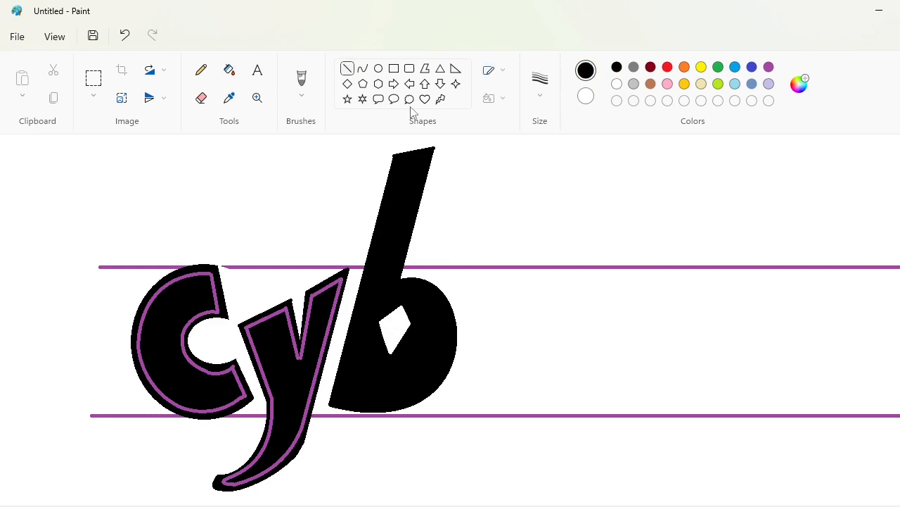
pyautogui.click(769, 67)
pyautogui.moveTo(398, 161)
pyautogui.mouseDown()
pyautogui.moveTo(426, 156)
pyautogui.moveTo(335, 400)
pyautogui.mouseUp()
pyautogui.moveTo(426, 157)
pyautogui.mouseDown()
pyautogui.moveTo(393, 285)
pyautogui.moveTo(336, 400)
pyautogui.mouseUp()
# Draw purple curves inside the outer edge of the b's bowl, undoing and redrawing the curve that ends at its lower corner
pyautogui.click(363, 68)
pyautogui.moveTo(415, 299); pyautogui.dragTo(473, 259)
pyautogui.moveTo(401, 373); pyautogui.dragTo(470, 448)
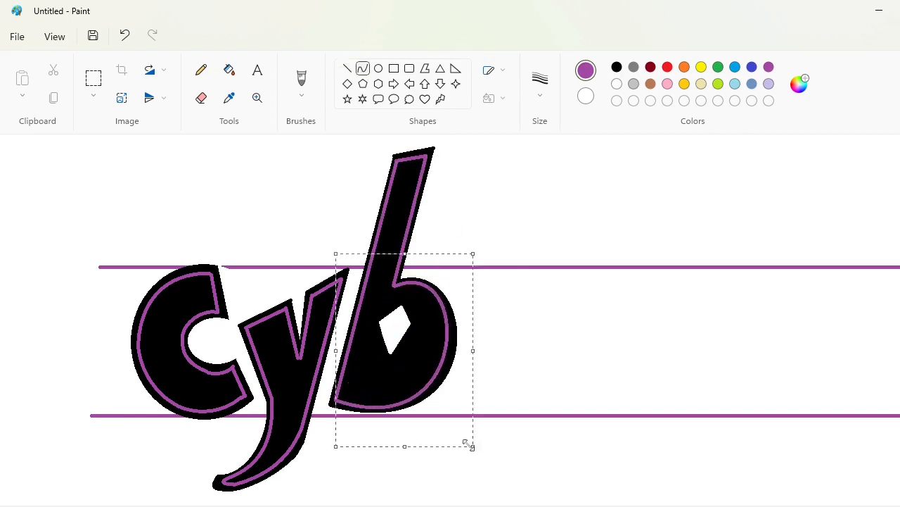
pyautogui.hotkey('ctrl', 'z')
pyautogui.moveTo(394, 287); pyautogui.dragTo(336, 399)
pyautogui.moveTo(366, 342)
pyautogui.mouseDown()
pyautogui.moveTo(426, 329)
pyautogui.moveTo(488, 422)
pyautogui.mouseUp()
# Outline the b's white diamond with four purple lines slightly offset from its edges
pyautogui.click(347, 68)
pyautogui.moveTo(398, 294)
pyautogui.mouseDown()
pyautogui.moveTo(373, 318)
pyautogui.moveTo(386, 362)
pyautogui.mouseUp()
pyautogui.moveTo(407, 304); pyautogui.dragTo(420, 325)
pyautogui.hotkey('ctrl', 'z')
pyautogui.moveTo(420, 325); pyautogui.dragTo(391, 363)
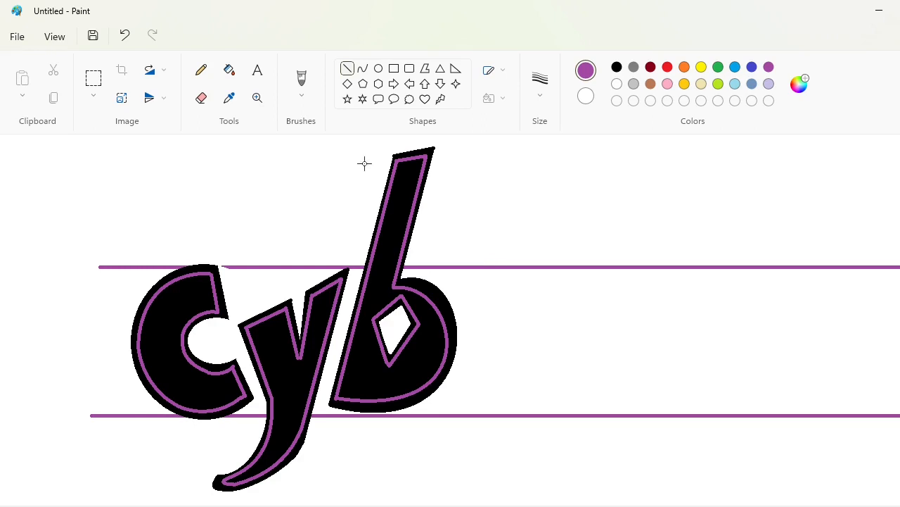
# Draw a tall black ellipse between the guide lines beside the b and fill it black
pyautogui.click(363, 68)
pyautogui.click(379, 68)
pyautogui.click(617, 67)
pyautogui.moveTo(476, 281); pyautogui.dragTo(583, 421)
pyautogui.moveTo(518, 383); pyautogui.dragTo(510, 374)
pyautogui.moveTo(577, 342); pyautogui.dragTo(567, 342)
pyautogui.click(458, 239)
pyautogui.click(229, 70)
pyautogui.click(530, 352)
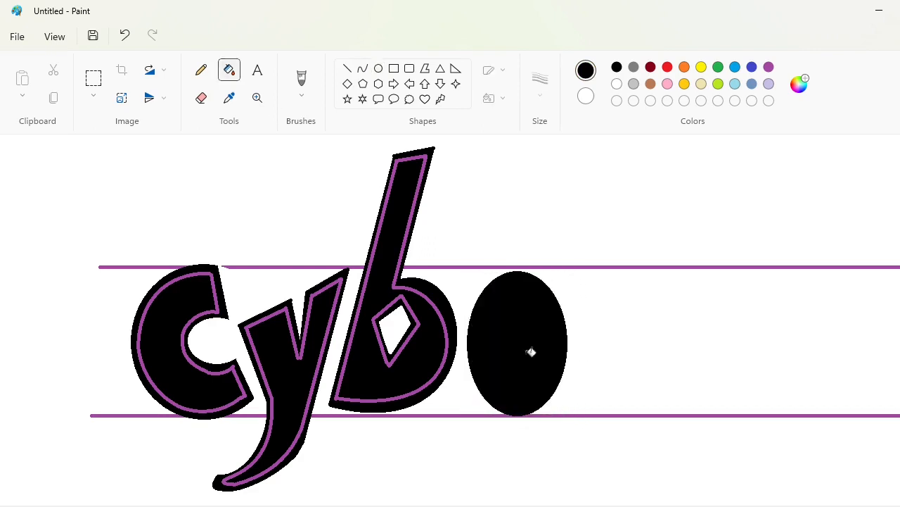
# Carve the ellipse into an e by bounding its lower opening with white lines and a curve and filling it white
pyautogui.click(347, 68)
pyautogui.click(617, 84)
pyautogui.moveTo(505, 336); pyautogui.dragTo(605, 330)
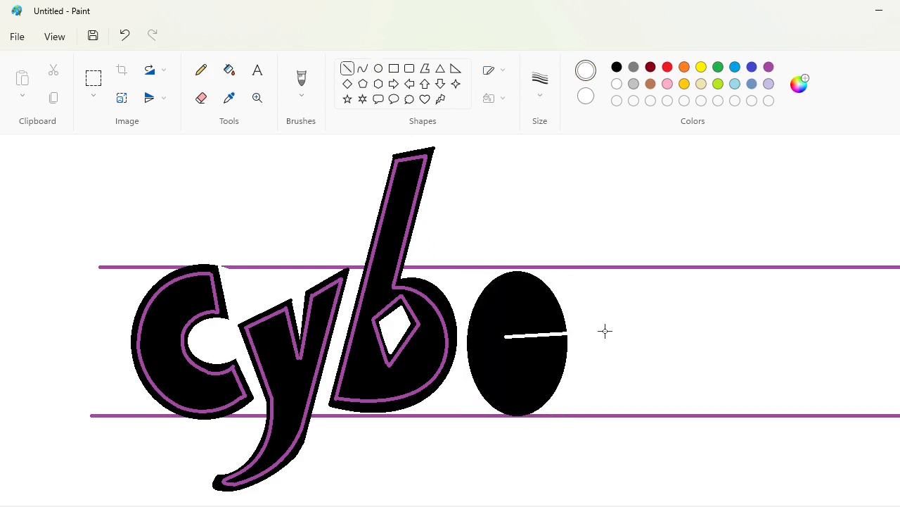
pyautogui.click(362, 68)
pyautogui.moveTo(505, 336)
pyautogui.mouseDown()
pyautogui.moveTo(509, 346)
pyautogui.moveTo(489, 358)
pyautogui.moveTo(539, 384)
pyautogui.moveTo(508, 379)
pyautogui.mouseUp()
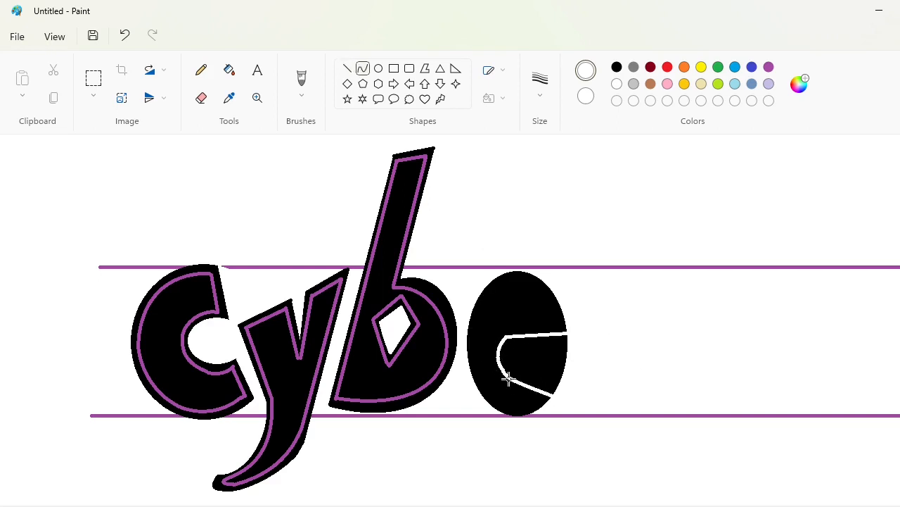
pyautogui.click(229, 70)
pyautogui.click(541, 365)
# Trim the e's upper right side narrower with white curves and fill the cut-off piece white
pyautogui.click(617, 67)
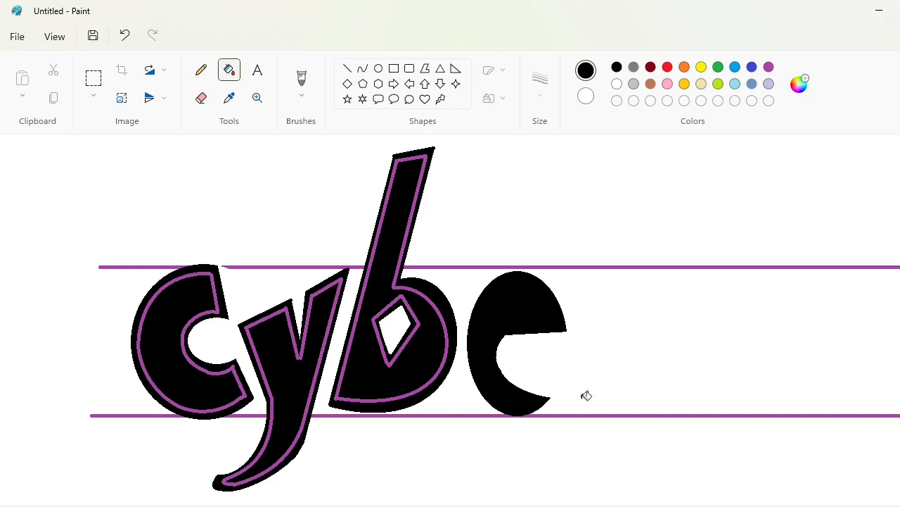
pyautogui.click(363, 69)
pyautogui.click(617, 84)
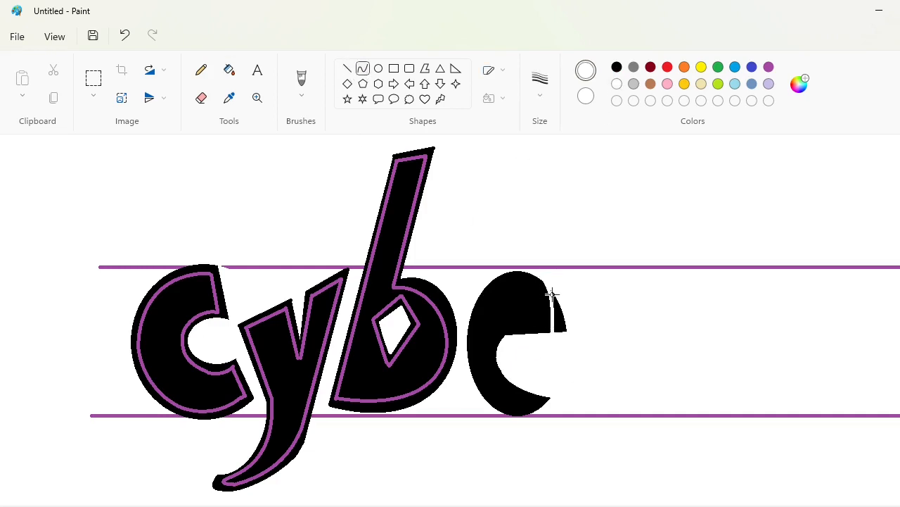
pyautogui.moveTo(553, 296); pyautogui.dragTo(557, 310)
pyautogui.click(230, 70)
pyautogui.click(559, 316)
pyautogui.click(347, 68)
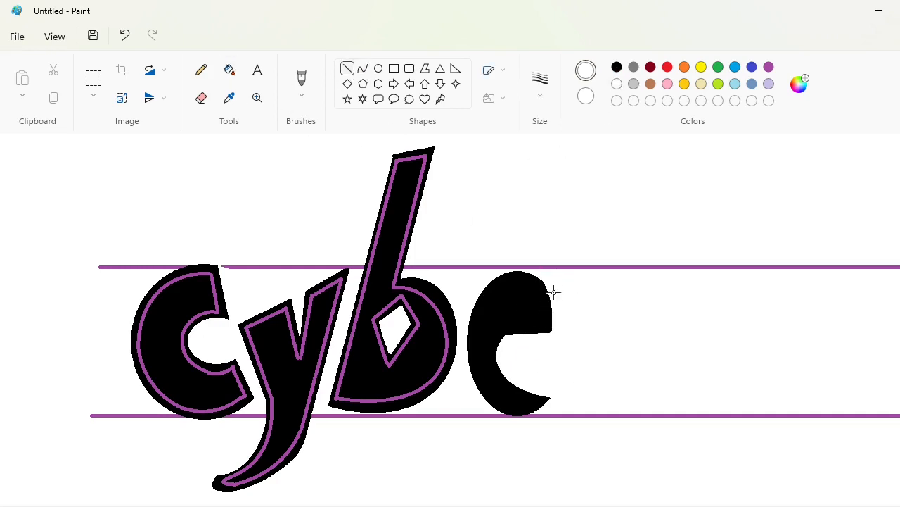
# Round off the end of the e's lower tail with a black curve and fill it black
pyautogui.click(364, 69)
pyautogui.click(617, 69)
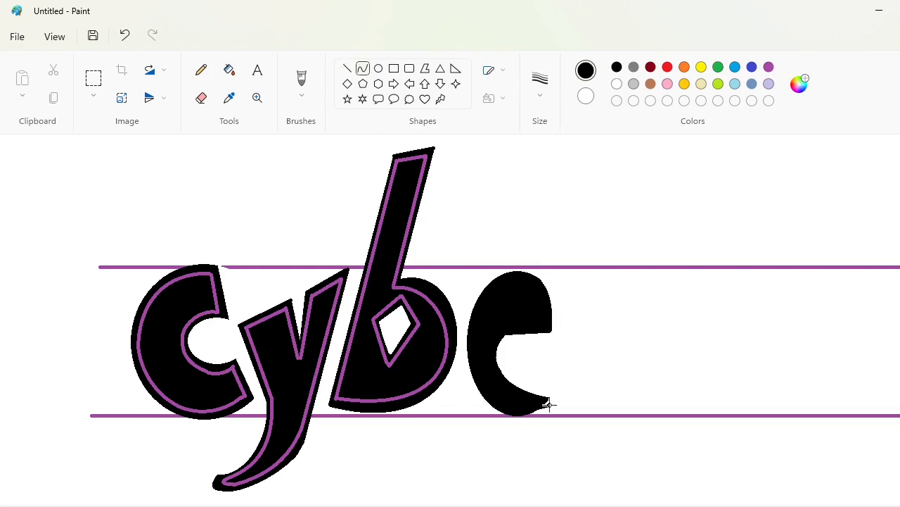
pyautogui.click(537, 415)
pyautogui.click(229, 69)
pyautogui.click(550, 403)
# Draw a small white circle in the e's upper part and fill it white as its eye
pyautogui.click(347, 68)
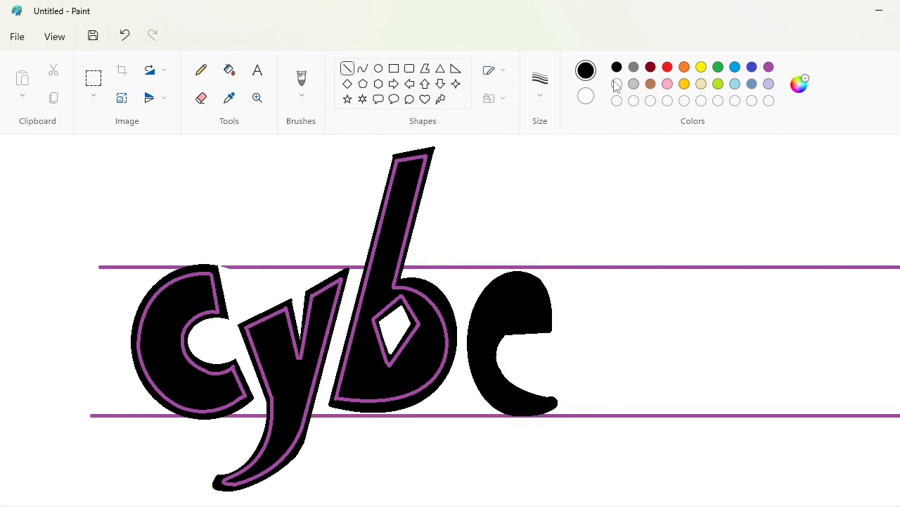
pyautogui.click(617, 84)
pyautogui.click(379, 68)
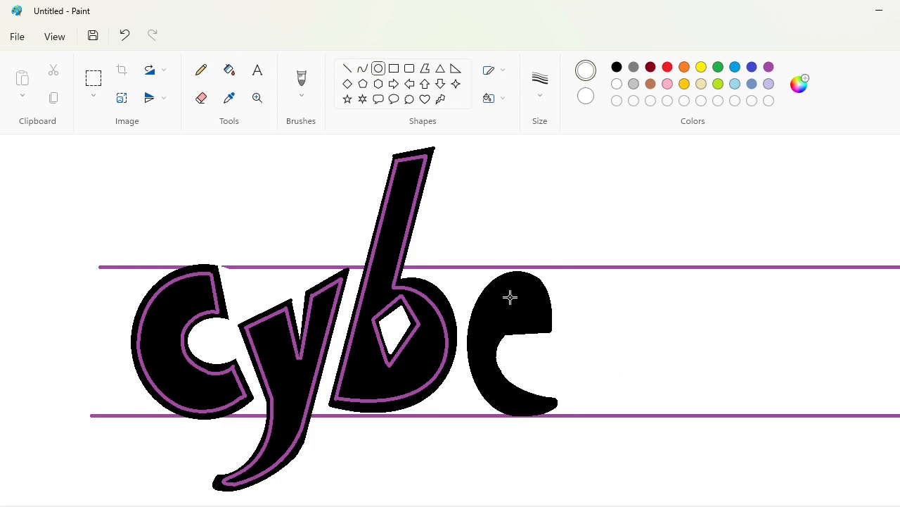
pyautogui.moveTo(509, 296)
pyautogui.mouseDown()
pyautogui.moveTo(526, 314)
pyautogui.moveTo(513, 328)
pyautogui.moveTo(545, 326)
pyautogui.moveTo(521, 278)
pyautogui.moveTo(543, 285)
pyautogui.moveTo(474, 340)
pyautogui.moveTo(479, 294)
pyautogui.mouseUp()
pyautogui.click(230, 70)
pyautogui.click(518, 304)
# Draw purple inlines inside the e's top arch, right side and the straight edge above its opening
pyautogui.click(769, 67)
pyautogui.click(362, 68)
pyautogui.click(347, 68)
pyautogui.click(362, 68)
pyautogui.click(641, 305)
# Continue the e's purple inline with curves along its left side and underside to the tail
pyautogui.moveTo(474, 339); pyautogui.dragTo(499, 401)
pyautogui.moveTo(484, 367); pyautogui.dragTo(477, 386)
pyautogui.hotkey('ctrl', 'z')
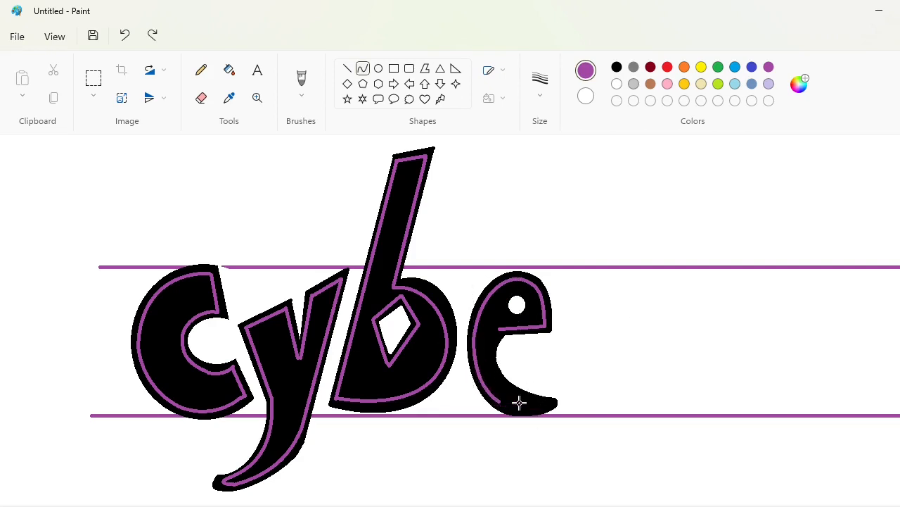
pyautogui.moveTo(500, 403)
pyautogui.mouseDown()
pyautogui.moveTo(545, 406)
pyautogui.moveTo(522, 411)
pyautogui.mouseUp()
pyautogui.click(523, 411)
pyautogui.click(585, 397)
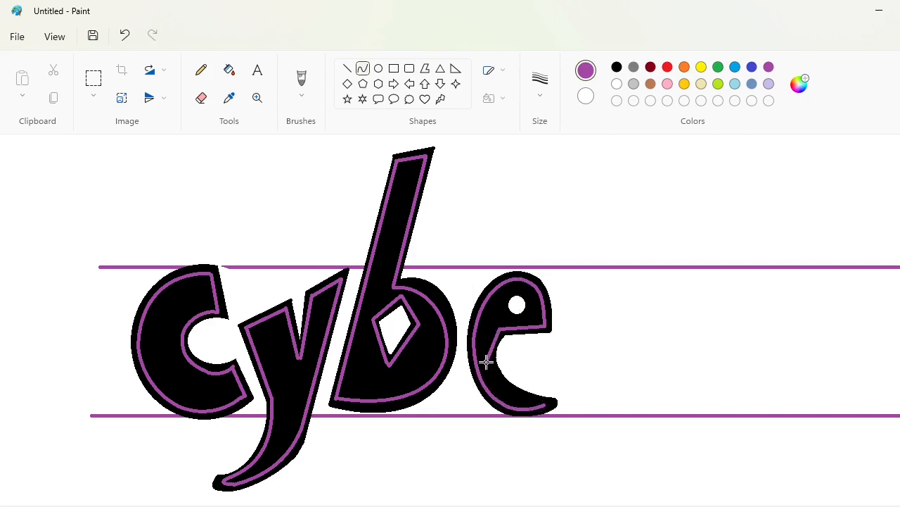
# Draw the e's inner purple curve around its opening down to the tail, undoing and redrawing the poorly fitting attempts
pyautogui.hotkey('ctrl', 'z')
pyautogui.moveTo(490, 358); pyautogui.dragTo(491, 366)
pyautogui.click(587, 349)
pyautogui.hotkey('ctrl', 'z')
pyautogui.moveTo(495, 342)
pyautogui.mouseDown()
pyautogui.moveTo(508, 387)
pyautogui.moveTo(524, 395)
pyautogui.mouseUp()
pyautogui.click(599, 356)
pyautogui.click(583, 355)
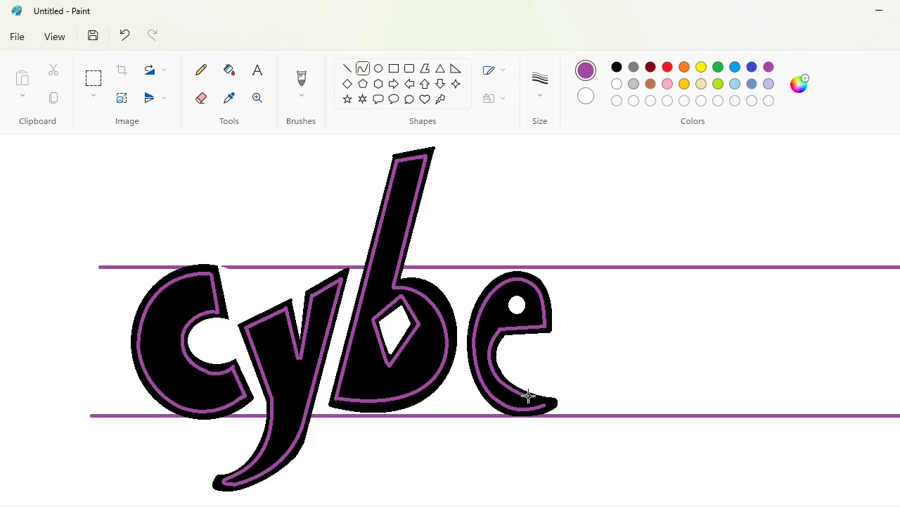
# Draw a purple circle around the e's white eye
pyautogui.click(379, 69)
pyautogui.moveTo(500, 290); pyautogui.dragTo(531, 321)
pyautogui.click(583, 312)
# Start a letter r beside the e with black straight lines for its left edge, short top and slanted base
pyautogui.moveTo(578, 504); pyautogui.dragTo(600, 495)
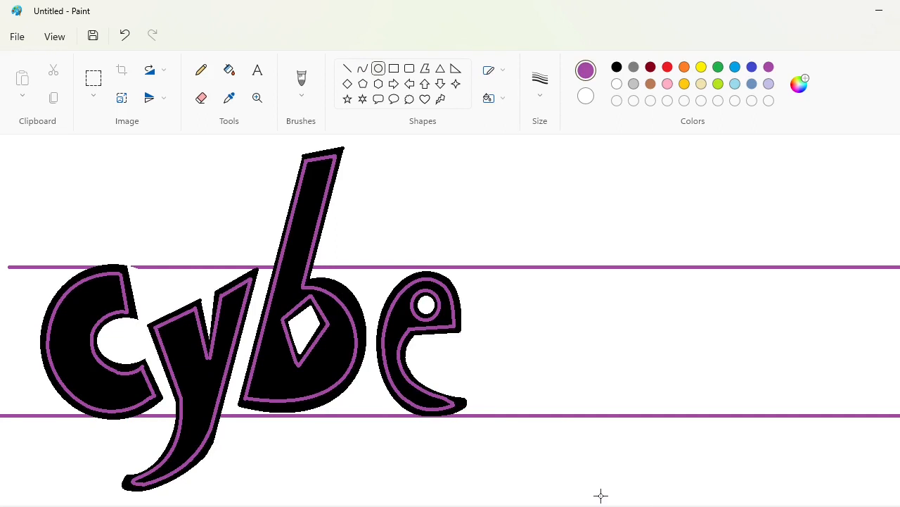
pyautogui.click(347, 68)
pyautogui.click(617, 67)
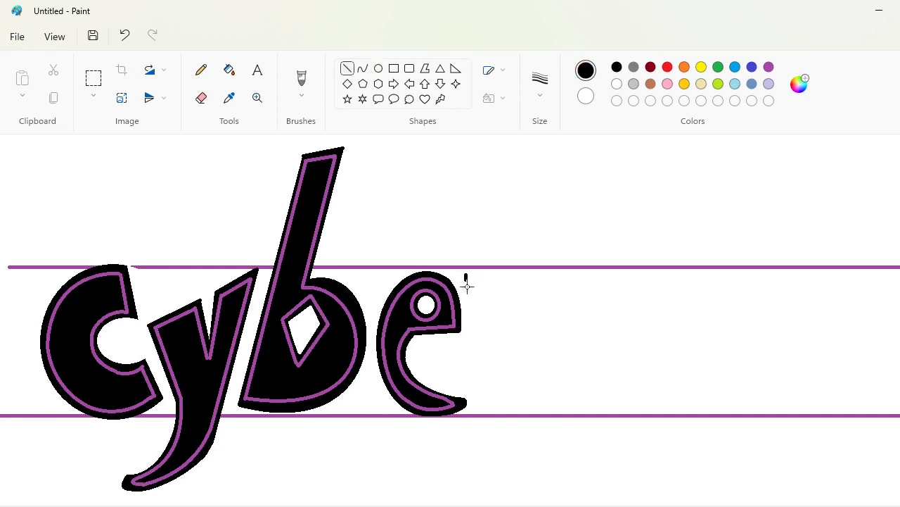
pyautogui.moveTo(467, 286); pyautogui.dragTo(479, 401)
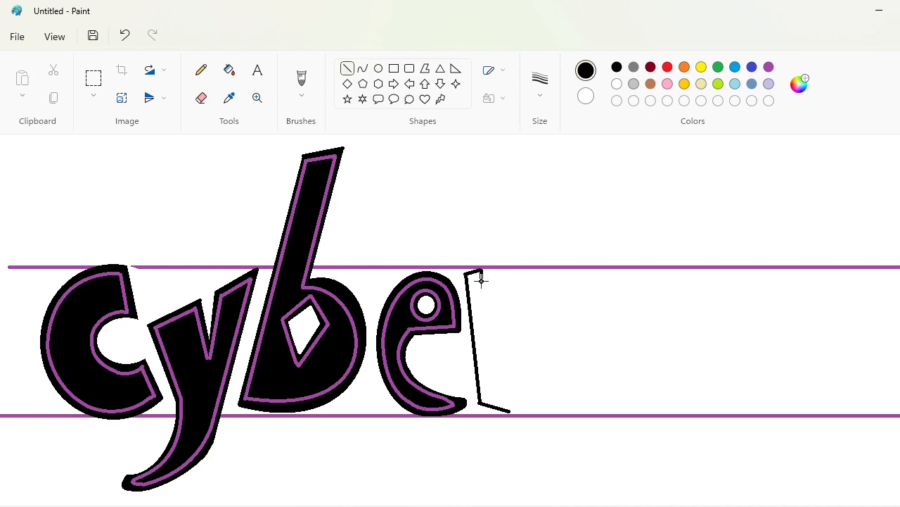
# Complete the r's outline with its curved arm and curved inner edge, and fill the letter black
pyautogui.click(363, 70)
pyautogui.moveTo(485, 283)
pyautogui.mouseDown()
pyautogui.moveTo(547, 260)
pyautogui.moveTo(515, 259)
pyautogui.moveTo(539, 320)
pyautogui.moveTo(511, 410)
pyautogui.mouseUp()
pyautogui.click(347, 68)
pyautogui.click(363, 69)
pyautogui.moveTo(525, 350); pyautogui.dragTo(497, 358)
pyautogui.click(229, 70)
pyautogui.click(515, 323)
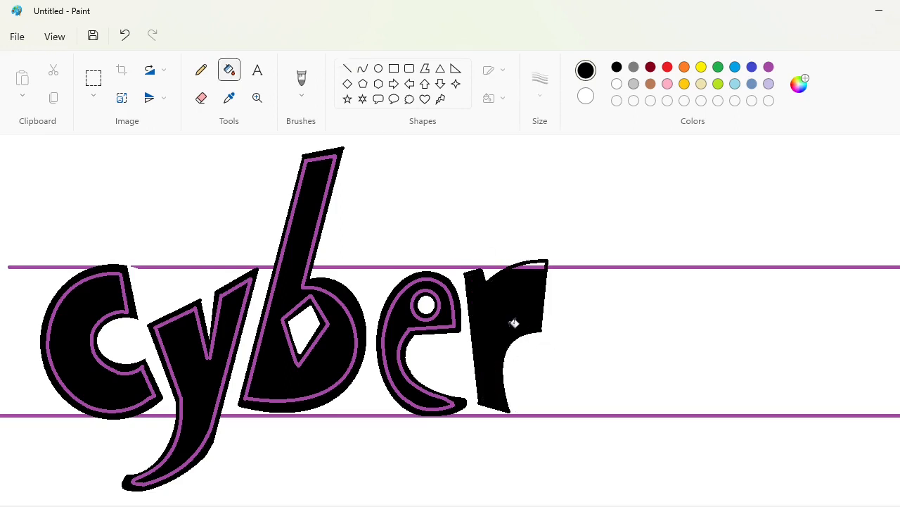
pyautogui.click(542, 265)
# Draw straight purple inlines along the r's left edge, short top and base, and the end of its arm
pyautogui.click(347, 68)
pyautogui.click(769, 67)
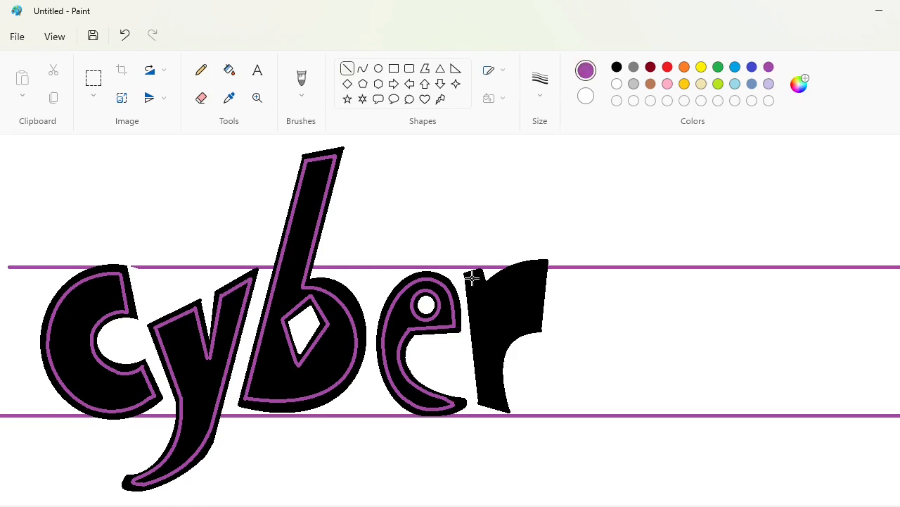
pyautogui.moveTo(472, 279); pyautogui.dragTo(483, 397)
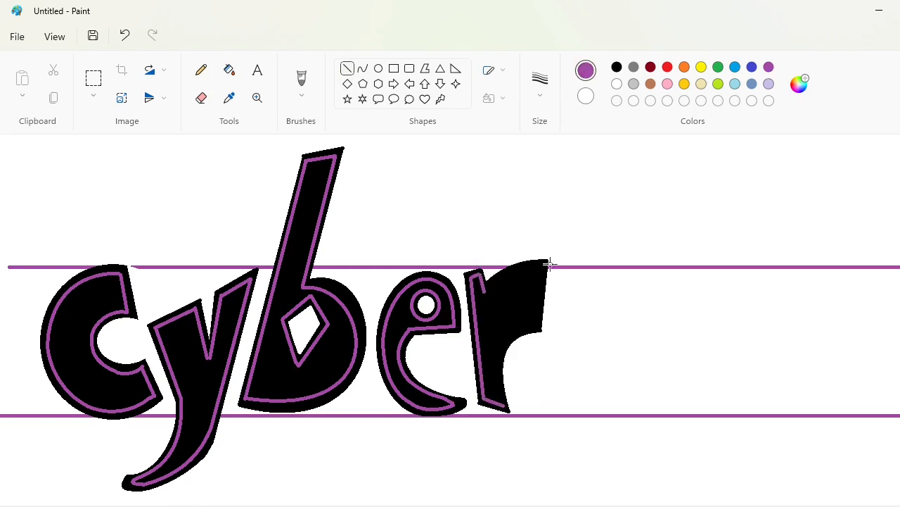
pyautogui.moveTo(548, 263); pyautogui.dragTo(539, 322)
# Complete the r's purple inline with curves along the top of its arm and its inner edge
pyautogui.click(362, 69)
pyautogui.moveTo(487, 290); pyautogui.dragTo(544, 263)
pyautogui.moveTo(537, 327); pyautogui.dragTo(505, 406)
pyautogui.moveTo(512, 352)
pyautogui.mouseDown()
pyautogui.moveTo(502, 337)
pyautogui.moveTo(486, 352)
pyautogui.mouseUp()
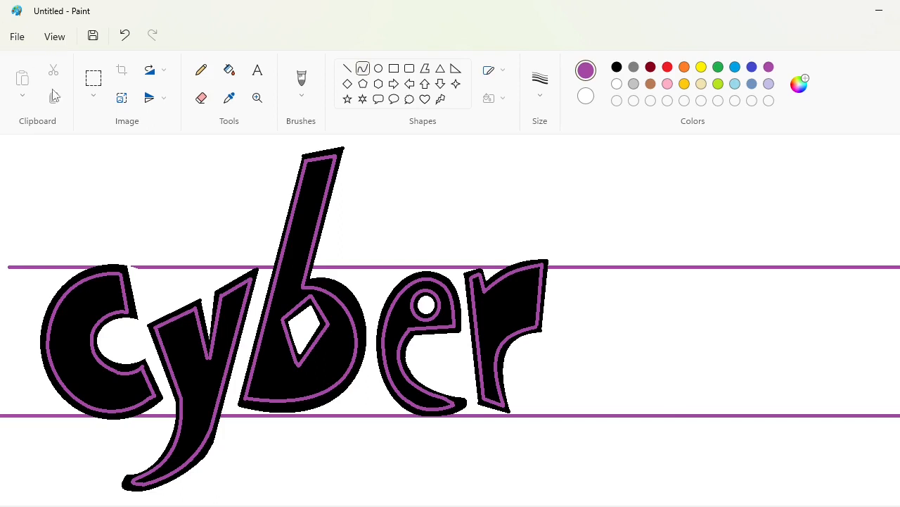
# Copy the area around the first C and paste it into the blank space below the word
pyautogui.click(93, 79)
pyautogui.moveTo(16, 218); pyautogui.dragTo(166, 441)
pyautogui.hotkey('ctrl', 'c')
pyautogui.scroll(-3, 166, 435)
pyautogui.hotkey('ctrl', 'v')
pyautogui.moveTo(98, 346); pyautogui.dragTo(528, 439)
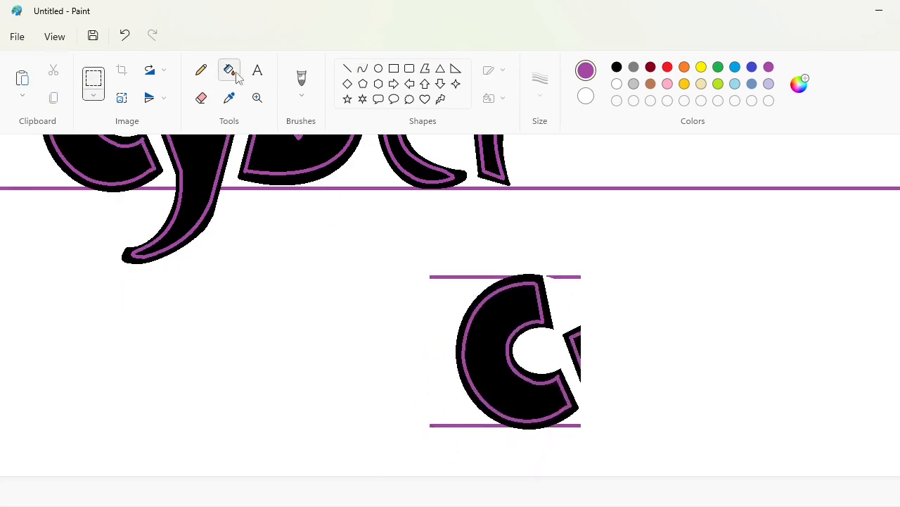
# Fill the guide line remnants and the y fragment around the copied C with white
pyautogui.click(230, 70)
pyautogui.click(617, 83)
pyautogui.click(492, 276)
pyautogui.click(563, 276)
pyautogui.click(579, 333)
pyautogui.click(574, 356)
pyautogui.click(574, 425)
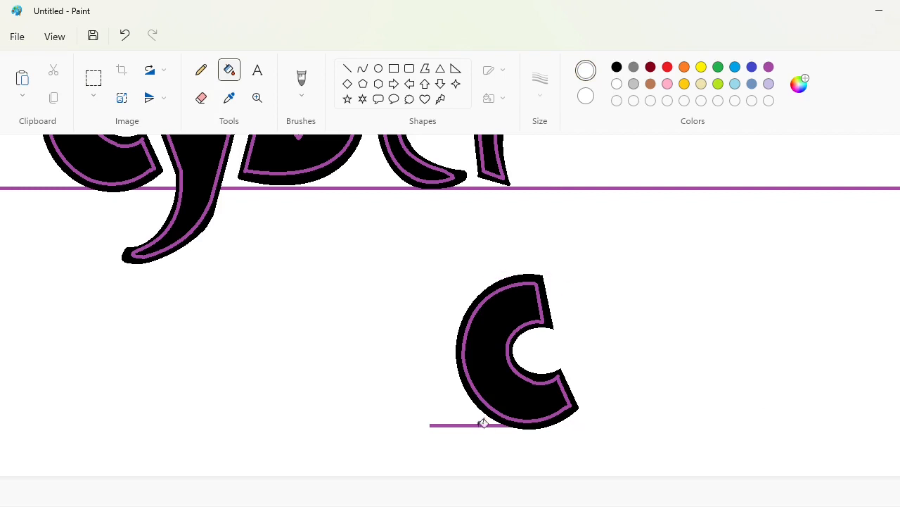
pyautogui.click(483, 423)
# Copy the cleaned C and paste the copy near the word
pyautogui.click(94, 79)
pyautogui.moveTo(374, 221); pyautogui.dragTo(647, 456)
pyautogui.hotkey('ctrl', 'c')
pyautogui.scroll(3, 784, 391)
pyautogui.hotkey('ctrl', 'v')
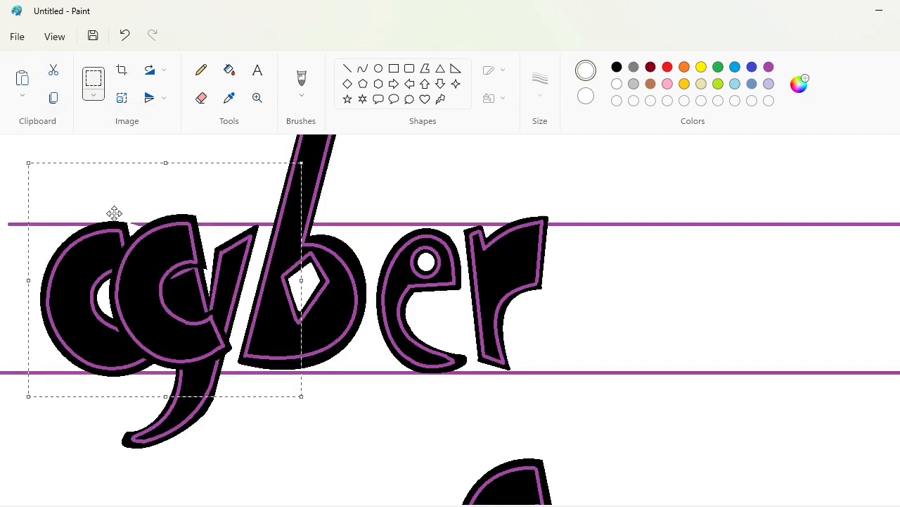
# Try rotating and flipping the pasted C
pyautogui.click(154, 72)
pyautogui.click(157, 100)
pyautogui.click(155, 104)
pyautogui.click(158, 130)
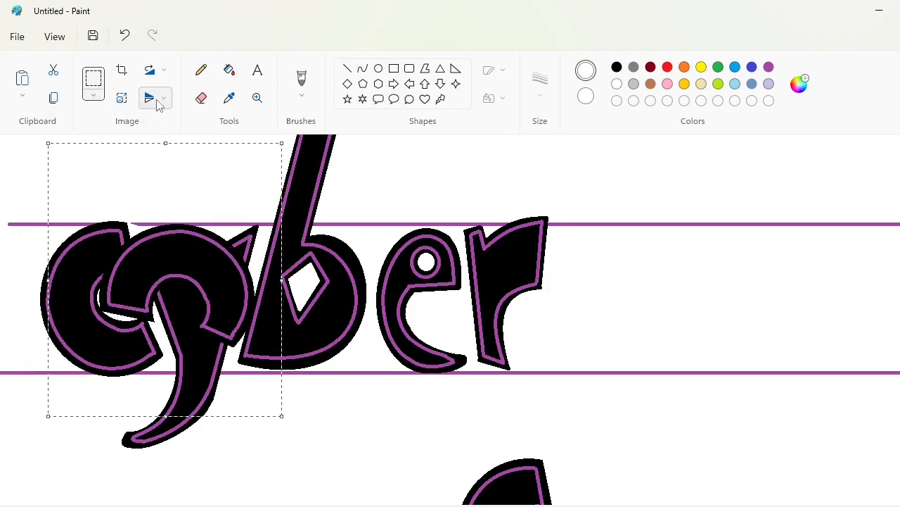
pyautogui.click(157, 103)
pyautogui.click(156, 128)
pyautogui.click(155, 73)
pyautogui.click(158, 101)
# Place the pasted C between the guide lines directly after the r
pyautogui.moveTo(167, 263); pyautogui.dragTo(622, 268)
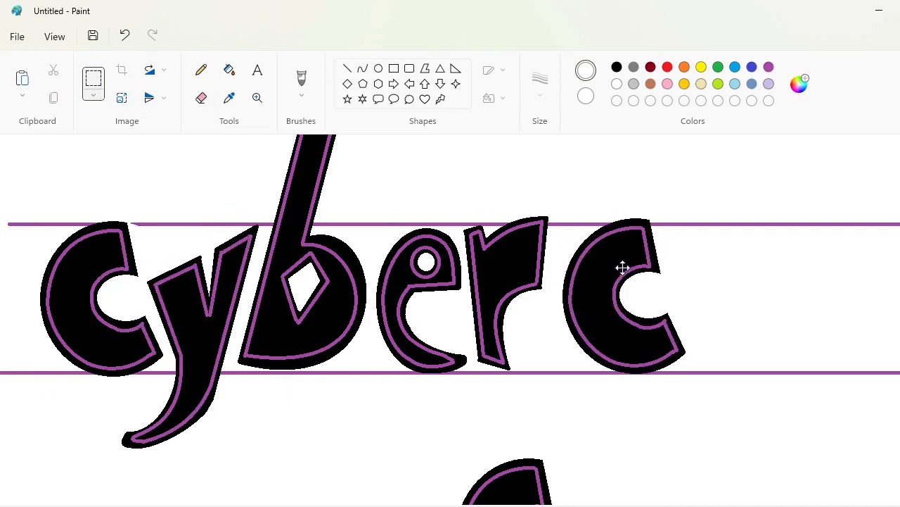
# Flip the pasted C vertically and place it between the guide lines close to the r
pyautogui.click(150, 98)
pyautogui.click(157, 140)
pyautogui.click(150, 70)
pyautogui.click(161, 101)
pyautogui.click(150, 70)
pyautogui.click(156, 102)
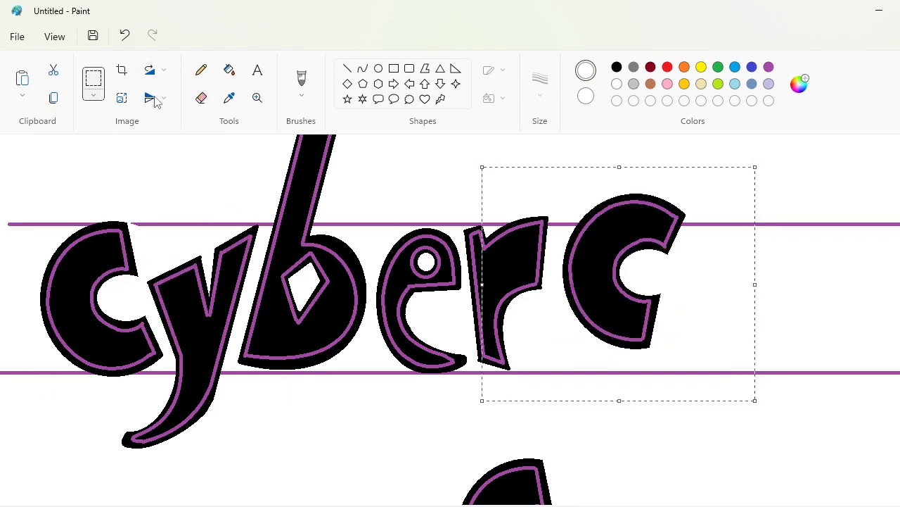
pyautogui.moveTo(635, 280); pyautogui.dragTo(620, 305)
pyautogui.click(819, 360)
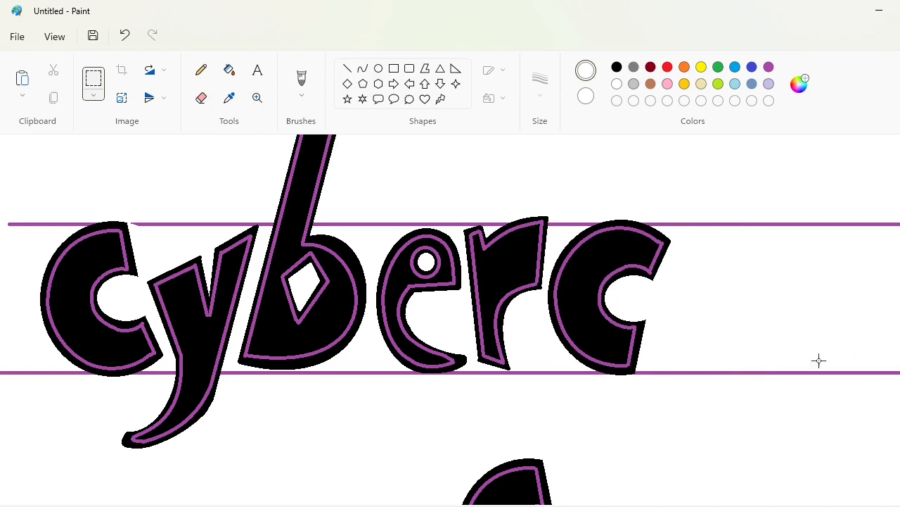
# Clear the spare C below the word, then paste a copy of the b into the empty area there
pyautogui.scroll(-1, 609, 249)
pyautogui.scroll(-1, 542, 302)
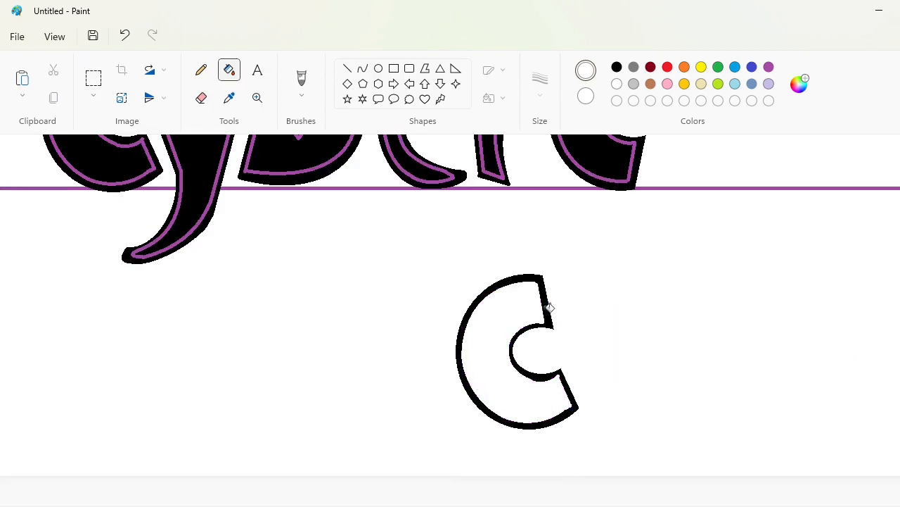
pyautogui.scroll(3, 543, 302)
pyautogui.moveTo(198, 154); pyautogui.dragTo(395, 496)
pyautogui.hotkey('ctrl', 'c')
pyautogui.click(590, 408)
pyautogui.scroll(-3, 525, 382)
pyautogui.hotkey('ctrl', 'v')
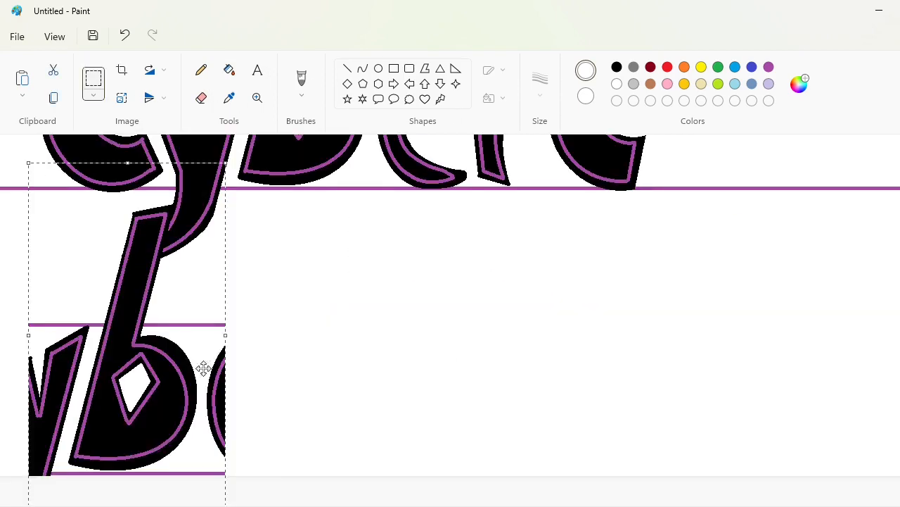
pyautogui.moveTo(202, 365); pyautogui.dragTo(468, 371)
# Fill the guide line remnants and neighbouring letter fragments around the copied b with white
pyautogui.click(231, 70)
pyautogui.click(496, 398)
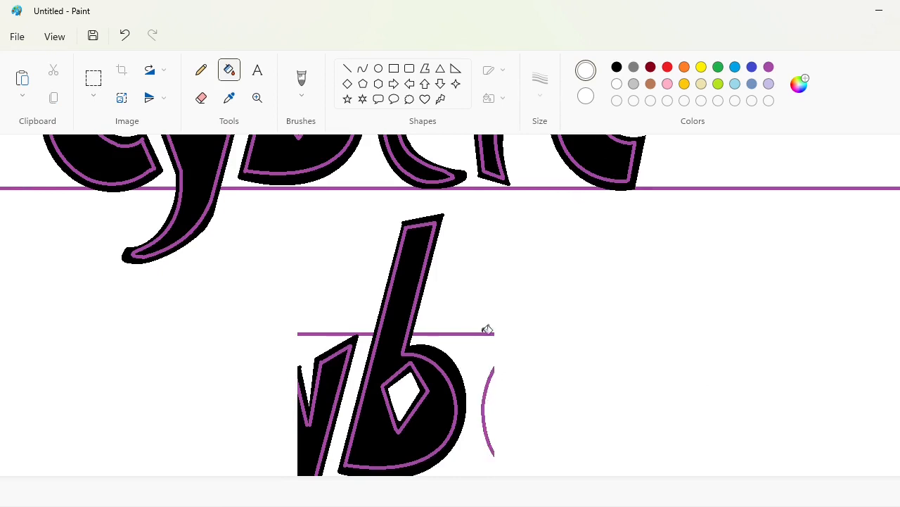
pyautogui.click(488, 333)
pyautogui.click(490, 373)
pyautogui.click(345, 368)
pyautogui.click(354, 343)
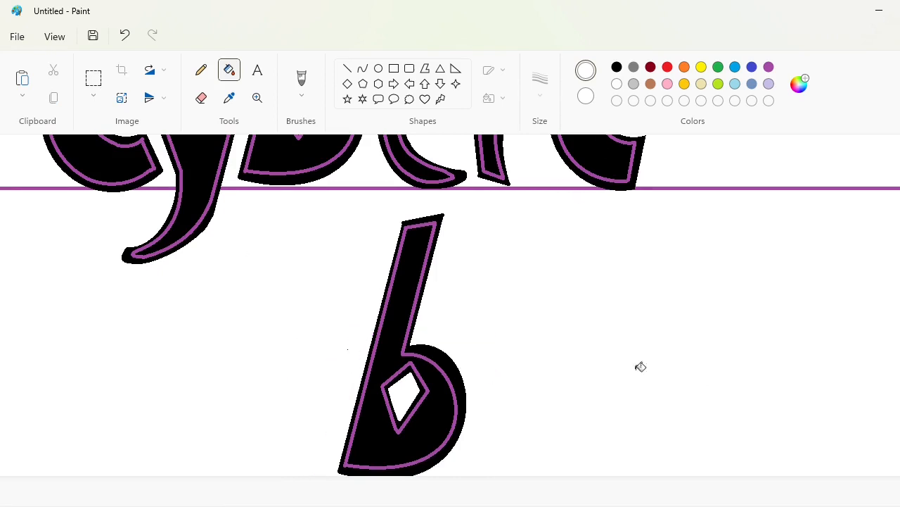
# Fill the diamond hole and its purple outline in the copied b with black
pyautogui.click(617, 67)
pyautogui.click(406, 398)
pyautogui.click(426, 382)
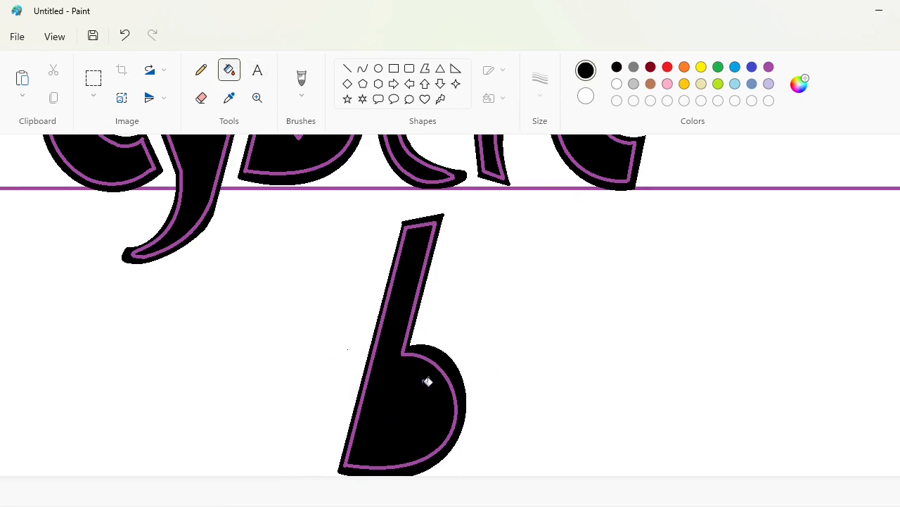
# Extend the bowl's right edge down with a black curve and fill the enclosed gap black to form a leg
pyautogui.click(362, 68)
pyautogui.moveTo(464, 415); pyautogui.dragTo(448, 479)
pyautogui.doubleClick(465, 414)
pyautogui.click(599, 386)
pyautogui.click(229, 69)
pyautogui.click(455, 454)
# Cover the purple inline around the bowl and the stray white specks in the leg with black
pyautogui.click(201, 70)
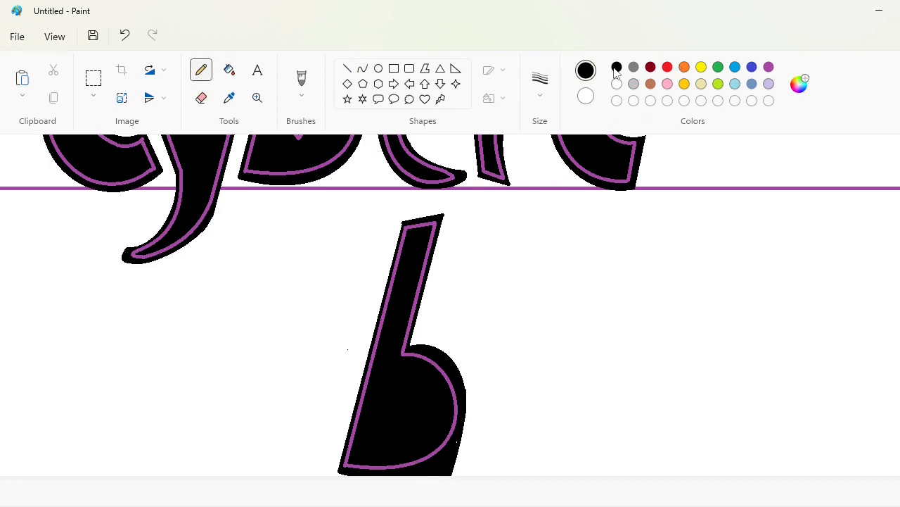
pyautogui.click(347, 68)
pyautogui.click(230, 70)
pyautogui.click(456, 394)
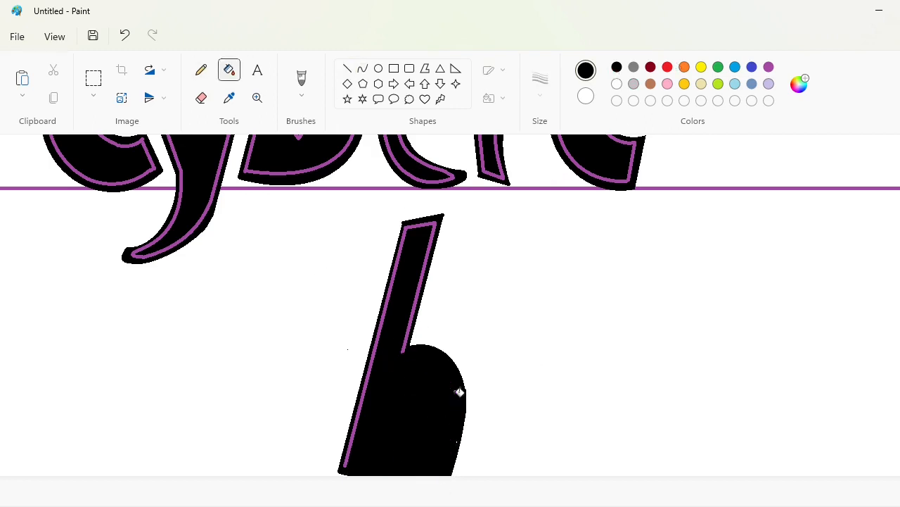
pyautogui.click(201, 69)
# Cut a white gap between the two legs to shape an h and trim the left leg's base with white
pyautogui.click(347, 68)
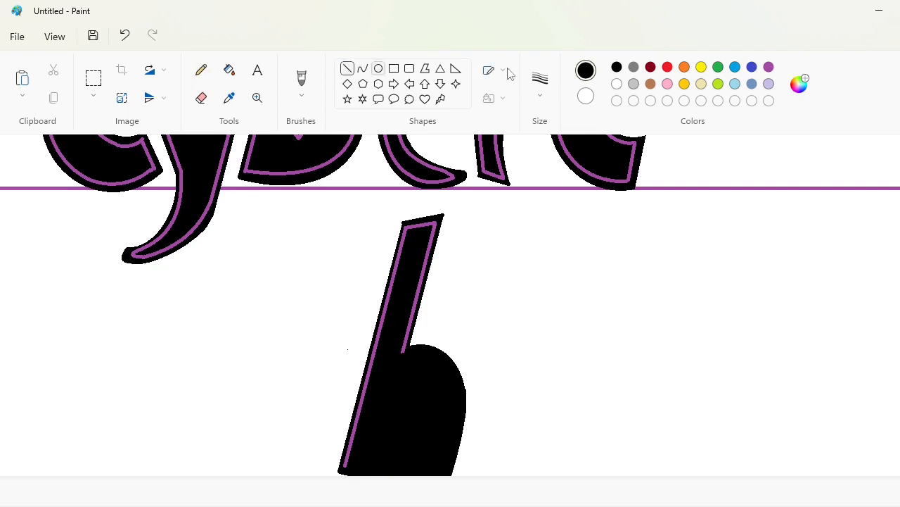
pyautogui.click(617, 83)
pyautogui.moveTo(394, 392)
pyautogui.mouseDown()
pyautogui.moveTo(378, 479)
pyautogui.moveTo(391, 484)
pyautogui.mouseUp()
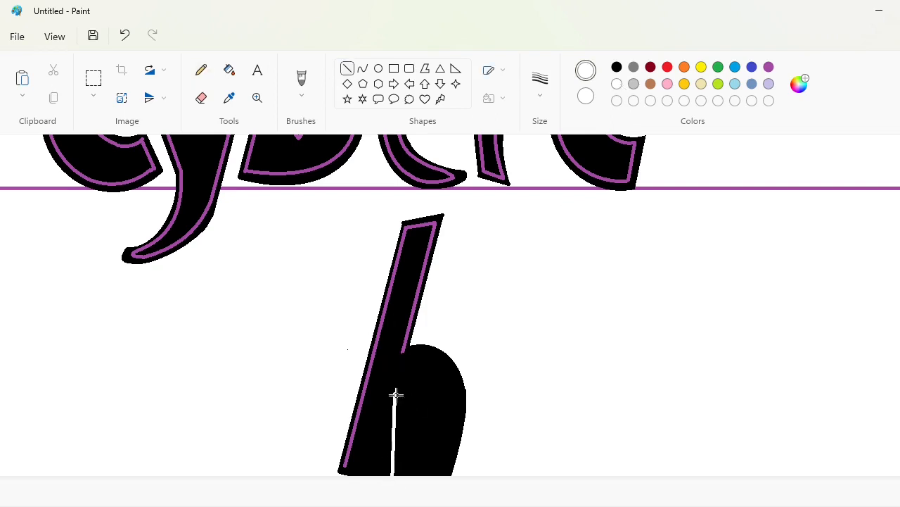
pyautogui.moveTo(409, 396); pyautogui.dragTo(422, 486)
pyautogui.click(230, 70)
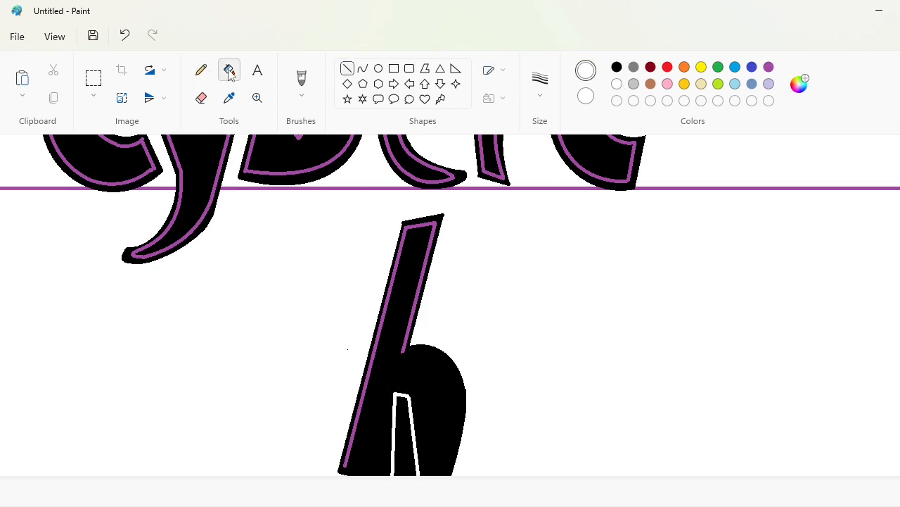
pyautogui.click(406, 424)
pyautogui.click(347, 69)
pyautogui.click(229, 70)
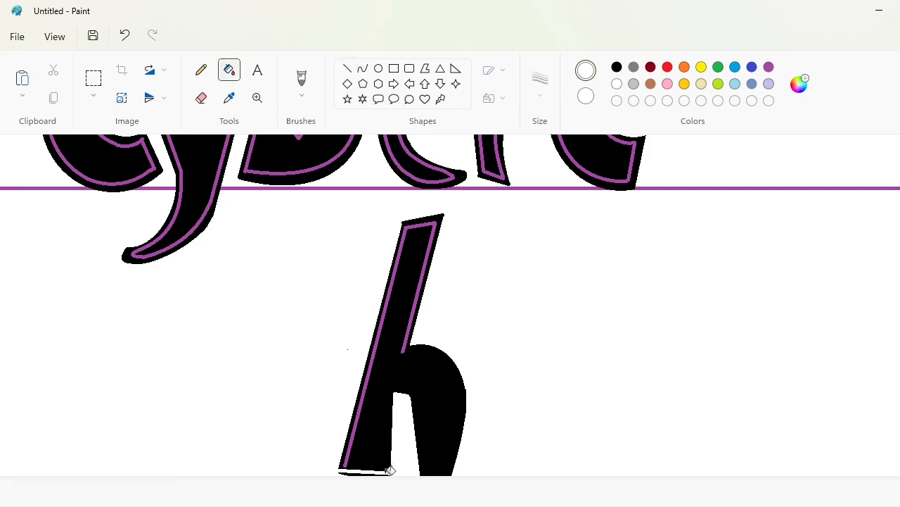
# Draw purple inline curves along the h's arch and down its right leg
pyautogui.click(363, 68)
pyautogui.click(769, 67)
pyautogui.moveTo(402, 351); pyautogui.dragTo(458, 404)
pyautogui.moveTo(436, 375); pyautogui.dragTo(454, 354)
pyautogui.moveTo(458, 404); pyautogui.dragTo(443, 468)
pyautogui.moveTo(452, 437); pyautogui.dragTo(459, 428)
pyautogui.click(533, 430)
# Blacken the end of the stem's inline and complete the h's purple inline around both feet and the gap
pyautogui.click(347, 69)
pyautogui.click(617, 67)
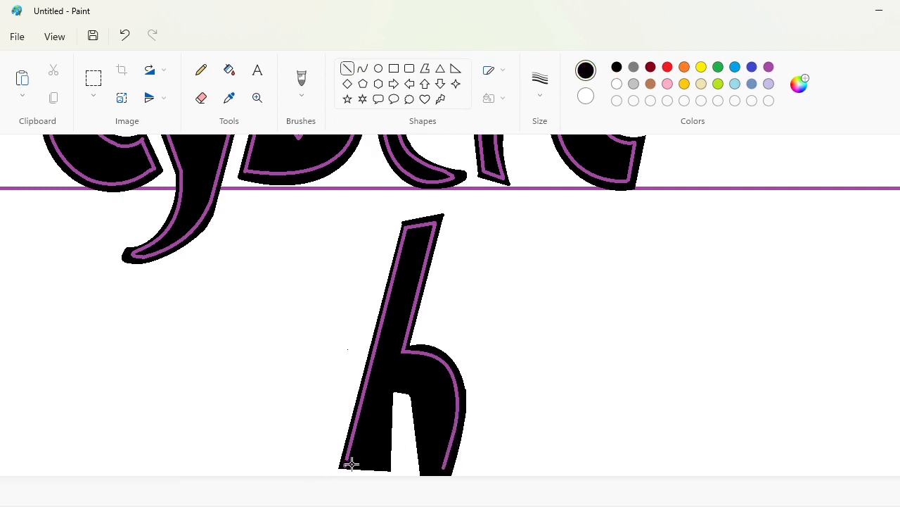
pyautogui.click(230, 70)
pyautogui.click(345, 465)
pyautogui.click(347, 68)
pyautogui.click(768, 67)
pyautogui.moveTo(347, 458); pyautogui.dragTo(389, 465)
pyautogui.moveTo(389, 464)
pyautogui.mouseDown()
pyautogui.moveTo(387, 384)
pyautogui.moveTo(418, 387)
pyautogui.mouseUp()
pyautogui.moveTo(417, 387); pyautogui.dragTo(428, 465)
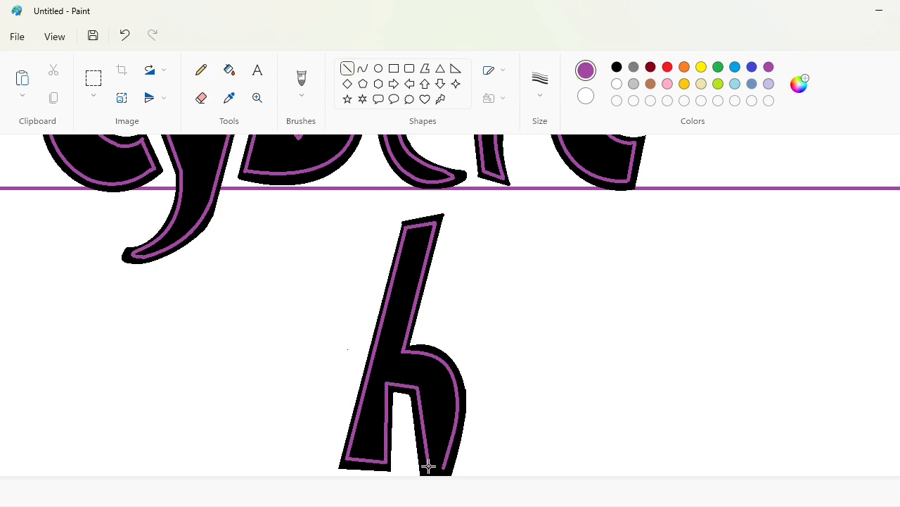
# Copy the finished h and place the copy between the guide lines directly after the second c
pyautogui.click(94, 78)
pyautogui.moveTo(284, 198); pyautogui.dragTo(637, 477)
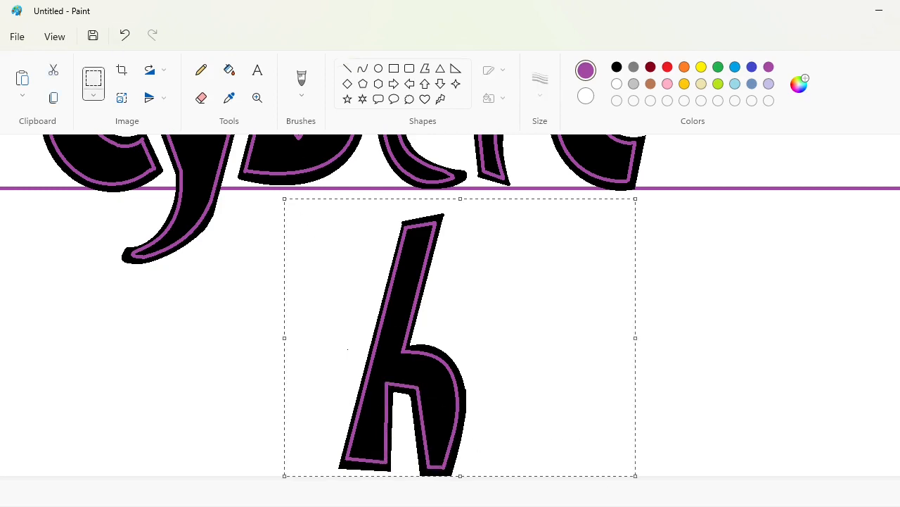
pyautogui.scroll(3, 750, 393)
pyautogui.hscroll(3, 729, 394)
pyautogui.hotkey('ctrl', 'v')
pyautogui.moveTo(145, 350); pyautogui.dragTo(547, 256)
# Fill the original h below the word with white
pyautogui.click(229, 69)
pyautogui.click(617, 84)
pyautogui.click(248, 415)
pyautogui.click(265, 415)
pyautogui.click(268, 414)
pyautogui.scroll(-3, 382, 439)
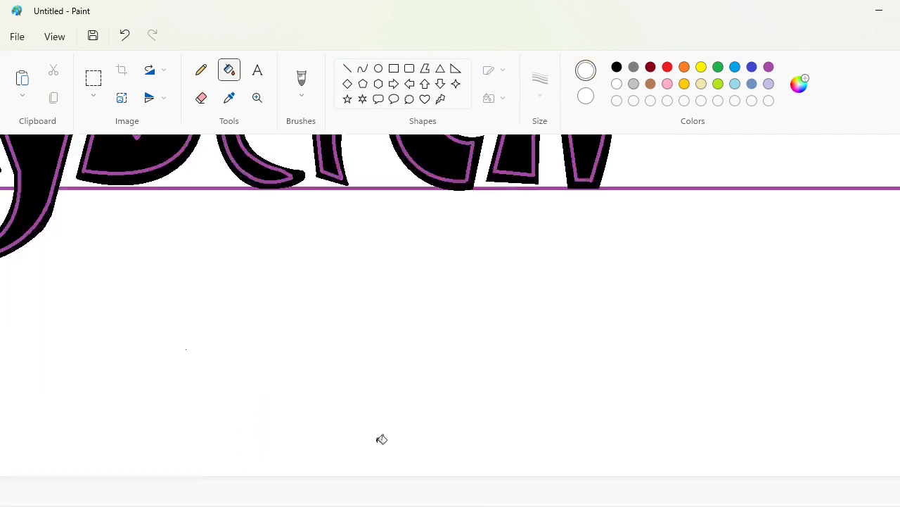
pyautogui.scroll(3, 382, 438)
pyautogui.moveTo(616, 506); pyautogui.dragTo(655, 506)
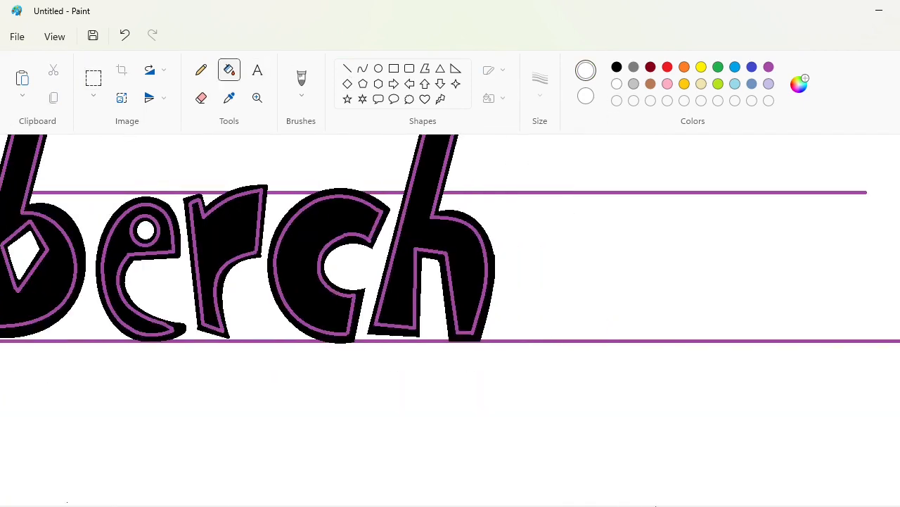
pyautogui.click(379, 68)
pyautogui.click(617, 66)
pyautogui.moveTo(501, 198)
pyautogui.mouseDown()
pyautogui.moveTo(625, 350)
pyautogui.moveTo(620, 339)
pyautogui.mouseUp()
pyautogui.moveTo(561, 197); pyautogui.dragTo(560, 194)
pyautogui.moveTo(558, 263); pyautogui.dragTo(561, 262)
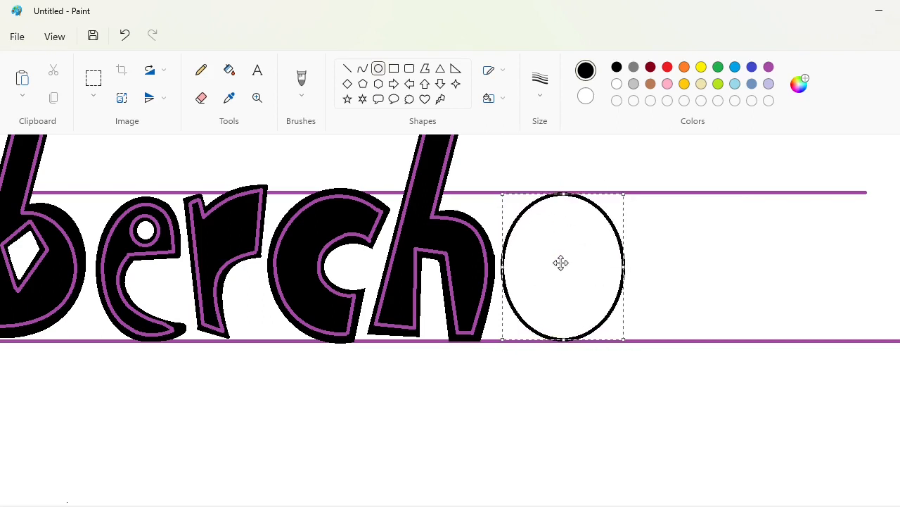
pyautogui.hotkey('ctrl', 'z')
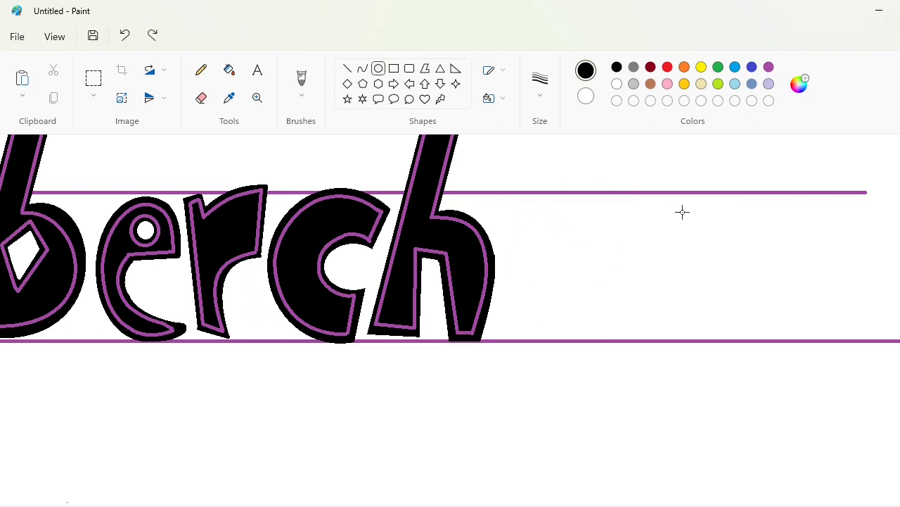
# Draw a black curve just after the h as the left side of a lowercase a
pyautogui.moveTo(527, 208); pyautogui.dragTo(521, 335)
pyautogui.moveTo(521, 246); pyautogui.dragTo(503, 190)
pyautogui.moveTo(509, 285)
pyautogui.mouseDown()
pyautogui.moveTo(467, 304)
pyautogui.moveTo(459, 337)
pyautogui.mouseUp()
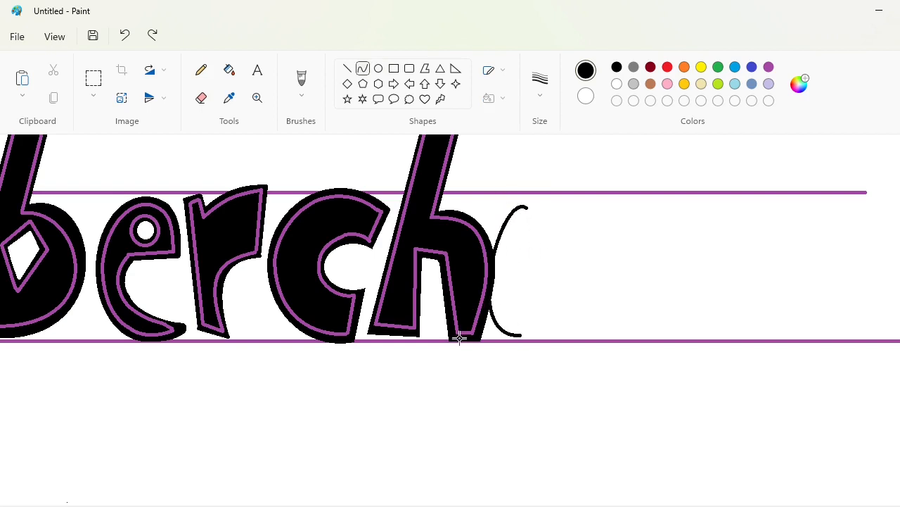
pyautogui.click(645, 332)
pyautogui.click(201, 97)
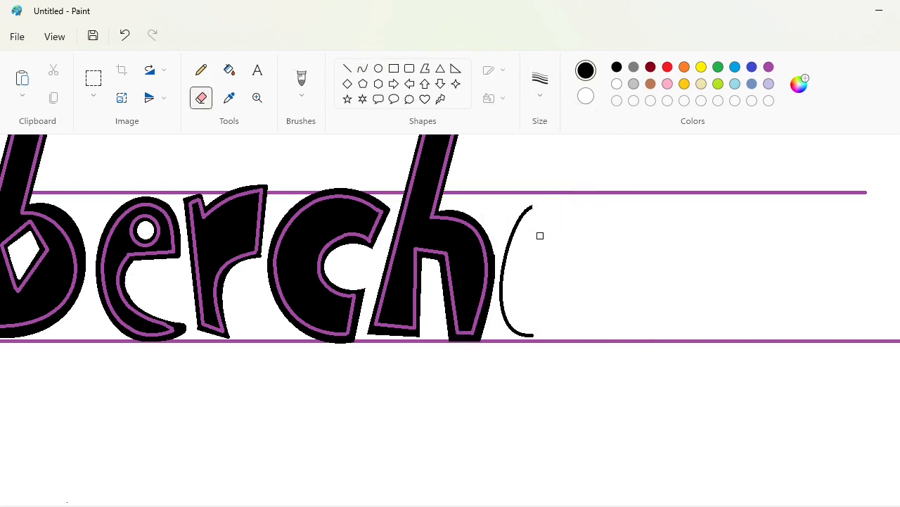
# Add the a's curved top and a straight, slightly slanted stem reaching the lower guide line
pyautogui.click(363, 68)
pyautogui.moveTo(559, 205); pyautogui.dragTo(575, 211)
pyautogui.moveTo(549, 207); pyautogui.dragTo(592, 210)
pyautogui.click(634, 210)
pyautogui.click(346, 70)
pyautogui.moveTo(593, 210); pyautogui.dragTo(583, 335)
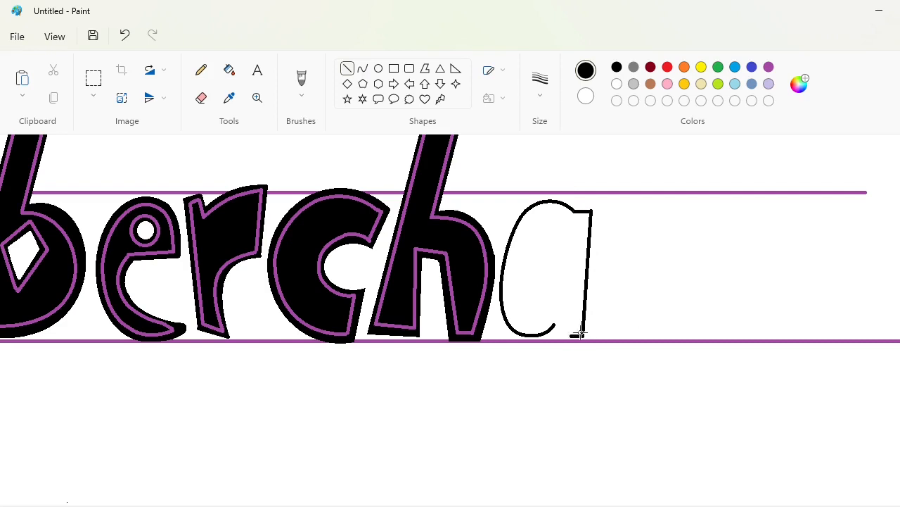
# Draw a small leaf-shaped counter inside the a with curves and fill the letter's body black
pyautogui.click(362, 68)
pyautogui.moveTo(524, 245); pyautogui.dragTo(552, 220)
pyautogui.moveTo(537, 232)
pyautogui.mouseDown()
pyautogui.moveTo(532, 218)
pyautogui.moveTo(546, 227)
pyautogui.moveTo(579, 328)
pyautogui.mouseUp()
pyautogui.click(229, 70)
pyautogui.click(568, 235)
# Draw the purple inline along the a's stem, curved top and left side
pyautogui.click(769, 66)
pyautogui.click(347, 69)
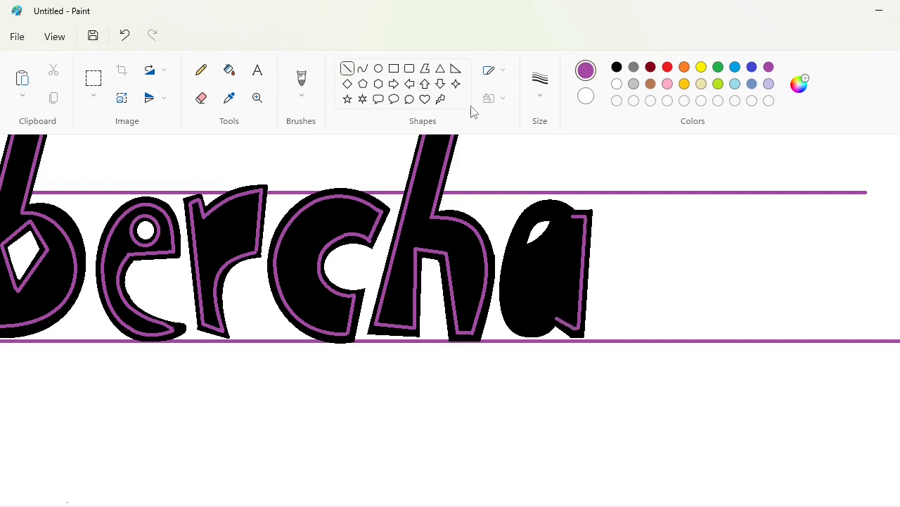
pyautogui.click(363, 68)
pyautogui.moveTo(574, 217)
pyautogui.mouseDown()
pyautogui.moveTo(531, 215)
pyautogui.moveTo(561, 204)
pyautogui.mouseUp()
pyautogui.moveTo(546, 207); pyautogui.dragTo(505, 311)
pyautogui.click(642, 222)
pyautogui.moveTo(523, 246); pyautogui.dragTo(513, 240)
pyautogui.moveTo(511, 271); pyautogui.dragTo(502, 268)
pyautogui.click(597, 271)
# Draw the purple inline curve along the a's rounded base, redoing it to meet the stem
pyautogui.moveTo(505, 311)
pyautogui.mouseDown()
pyautogui.moveTo(555, 320)
pyautogui.moveTo(518, 325)
pyautogui.mouseUp()
pyautogui.click(648, 327)
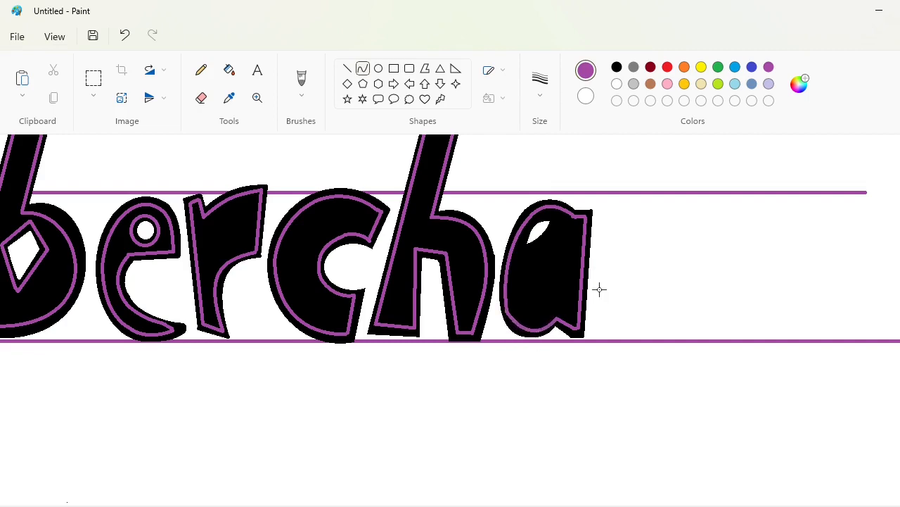
pyautogui.press('super')
pyautogui.press('super')
pyautogui.hotkey('ctrl', 'z')
pyautogui.moveTo(506, 311); pyautogui.dragTo(558, 319)
pyautogui.moveTo(529, 320); pyautogui.dragTo(512, 334)
pyautogui.moveTo(532, 329); pyautogui.dragTo(539, 339)
pyautogui.click(748, 320)
# Fill the a's counter purple, then copy that area and place the copy below the word
pyautogui.click(229, 69)
pyautogui.click(539, 232)
pyautogui.click(93, 78)
pyautogui.moveTo(511, 209); pyautogui.dragTo(572, 262)
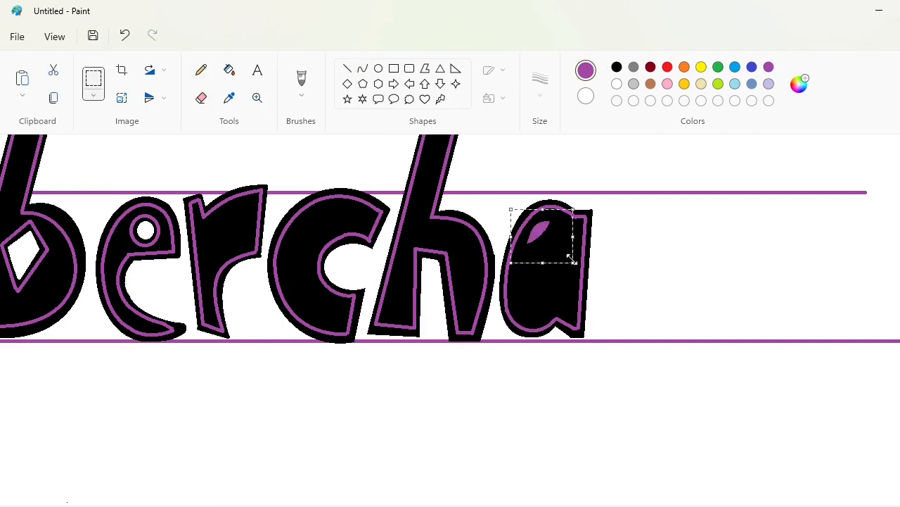
pyautogui.hotkey('ctrl', 'c')
pyautogui.hotkey('ctrl', 'v')
pyautogui.moveTo(59, 190); pyautogui.dragTo(583, 471)
pyautogui.click(706, 426)
# Fill everything around the copied purple leaf with white and blacken the counter inside the a
pyautogui.click(228, 70)
pyautogui.click(617, 84)
pyautogui.click(583, 446)
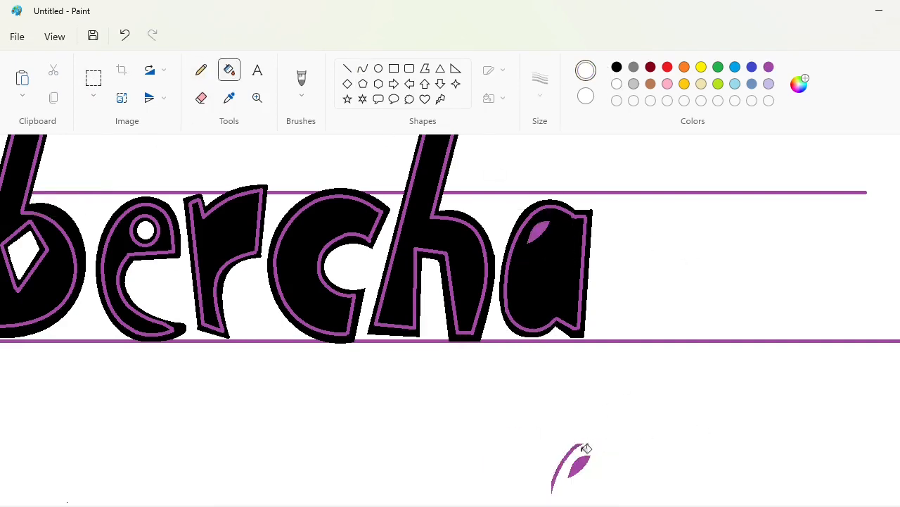
pyautogui.click(578, 446)
pyautogui.click(616, 67)
pyautogui.click(539, 232)
# Copy the isolated purple leaf shape and place the copy inside the upper part of the a
pyautogui.click(93, 78)
pyautogui.moveTo(525, 416); pyautogui.dragTo(651, 505)
pyautogui.hotkey('ctrl', 'c')
pyautogui.hotkey('ctrl', 'v')
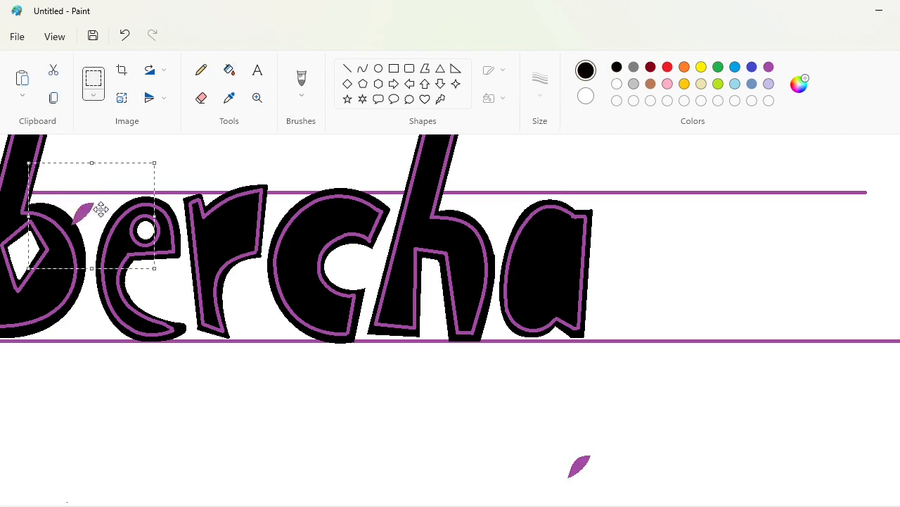
pyautogui.moveTo(101, 209)
pyautogui.mouseDown()
pyautogui.moveTo(553, 232)
pyautogui.moveTo(527, 262)
pyautogui.moveTo(538, 219)
pyautogui.mouseUp()
# Fill the leaf shape inside the a and the spare one below the word with white
pyautogui.click(229, 69)
pyautogui.click(617, 84)
pyautogui.click(543, 240)
pyautogui.click(581, 464)
# Outline the a's white leaf-shaped counter with purple curves
pyautogui.click(769, 67)
pyautogui.click(363, 69)
pyautogui.click(523, 234)
pyautogui.moveTo(527, 263); pyautogui.dragTo(561, 224)
pyautogui.moveTo(547, 246); pyautogui.dragTo(549, 261)
pyautogui.click(563, 241)
pyautogui.click(714, 244)
pyautogui.hscroll(3, 715, 244)
pyautogui.click(201, 98)
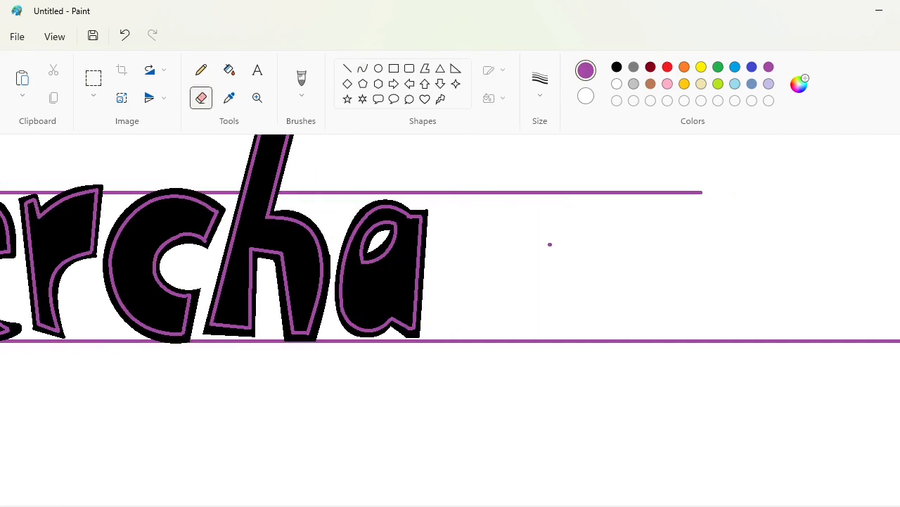
pyautogui.click(363, 68)
pyautogui.click(617, 67)
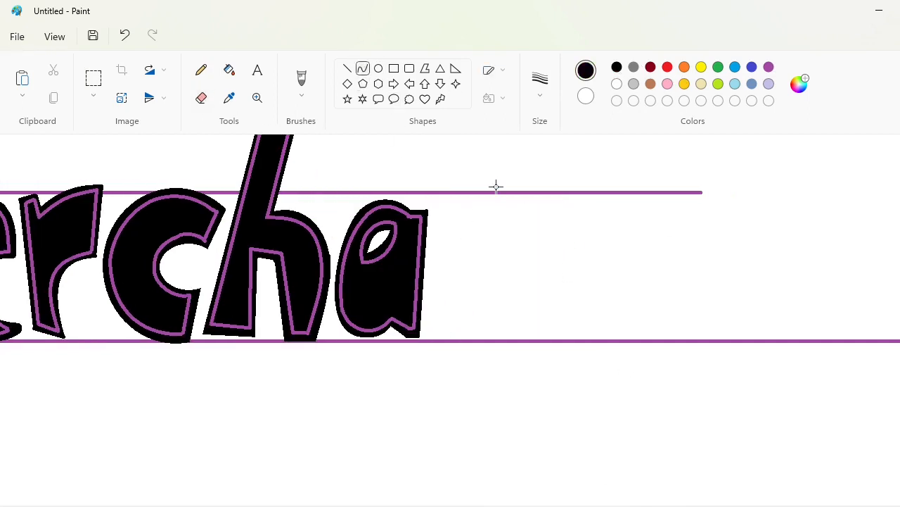
pyautogui.moveTo(519, 195); pyautogui.dragTo(406, 422)
pyautogui.moveTo(462, 305); pyautogui.dragTo(453, 199)
pyautogui.moveTo(476, 358); pyautogui.dragTo(475, 457)
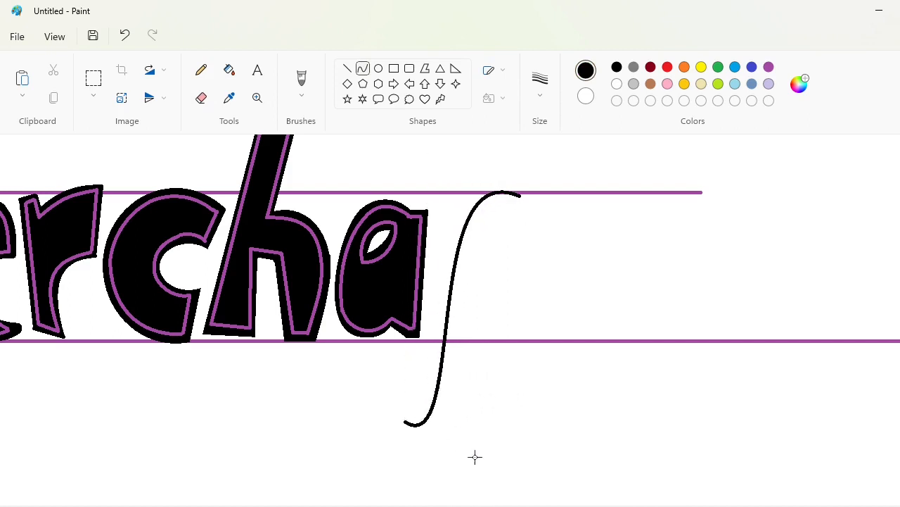
pyautogui.hotkey('ctrl', 'z')
# Draw the s after the a as a long black S-curve descending below the baseline and thicken its stroke to match the letters
pyautogui.moveTo(502, 195)
pyautogui.mouseDown()
pyautogui.moveTo(456, 337)
pyautogui.moveTo(415, 421)
pyautogui.mouseUp()
pyautogui.moveTo(478, 245); pyautogui.dragTo(395, 211)
pyautogui.moveTo(456, 352)
pyautogui.mouseDown()
pyautogui.moveTo(493, 394)
pyautogui.moveTo(509, 319)
pyautogui.moveTo(507, 361)
pyautogui.mouseUp()
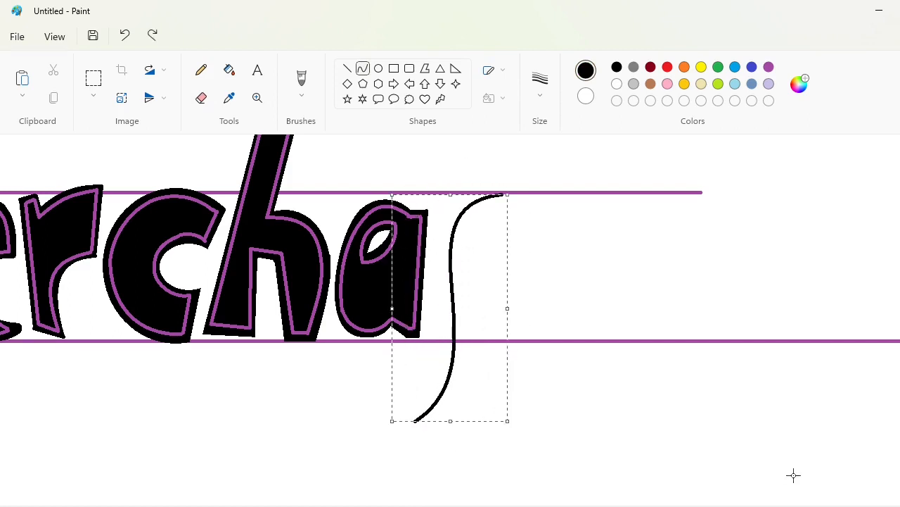
pyautogui.hotkey('ctrl', '+')
pyautogui.hotkey('ctrl', '+')
pyautogui.hotkey('ctrl', '+')
pyautogui.hotkey('ctrl', '+')
pyautogui.hotkey('ctrl', '+')
pyautogui.hotkey('ctrl', '+')
pyautogui.hotkey('ctrl', '+')
pyautogui.hotkey('ctrl', '+')
pyautogui.hotkey('ctrl', '+')
pyautogui.hotkey('ctrl', '+')
pyautogui.hotkey('ctrl', '+')
pyautogui.hotkey('ctrl', '+')
pyautogui.hotkey('ctrl', '+')
pyautogui.hotkey('ctrl', '+')
pyautogui.hotkey('ctrl', '+')
pyautogui.hotkey('ctrl', '+')
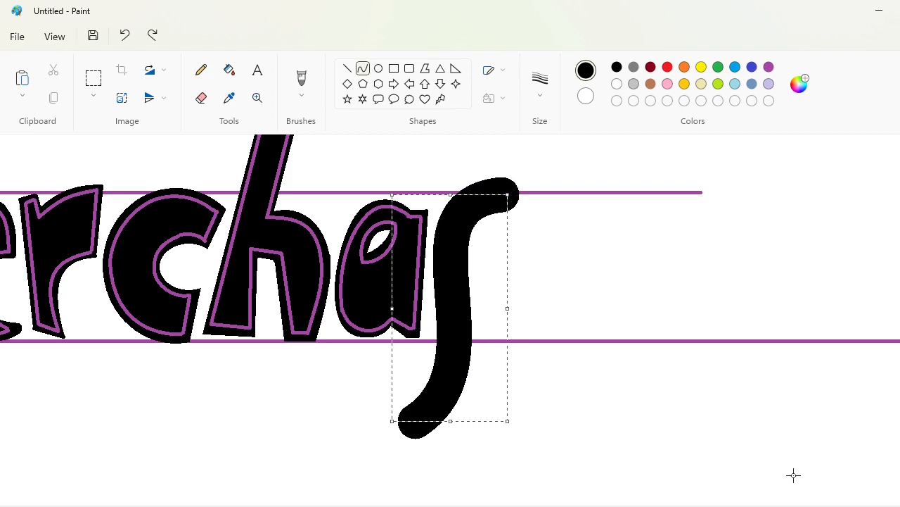
pyautogui.hotkey('ctrl', '+')
pyautogui.hotkey('ctrl', '+')
pyautogui.click(619, 310)
# Cut off both rounded ends of the s with slanted white lines and fill the severed tips with white
pyautogui.click(348, 68)
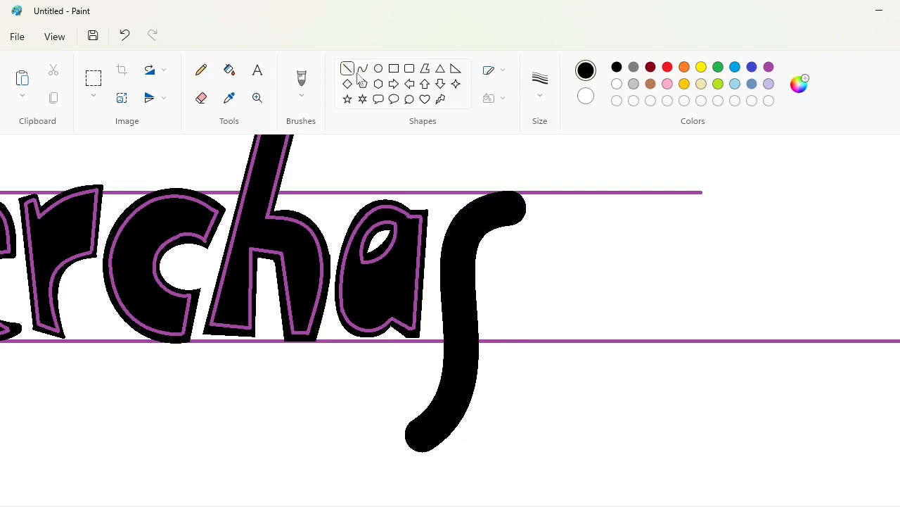
pyautogui.click(540, 83)
pyautogui.click(546, 183)
pyautogui.moveTo(474, 190); pyautogui.dragTo(554, 230)
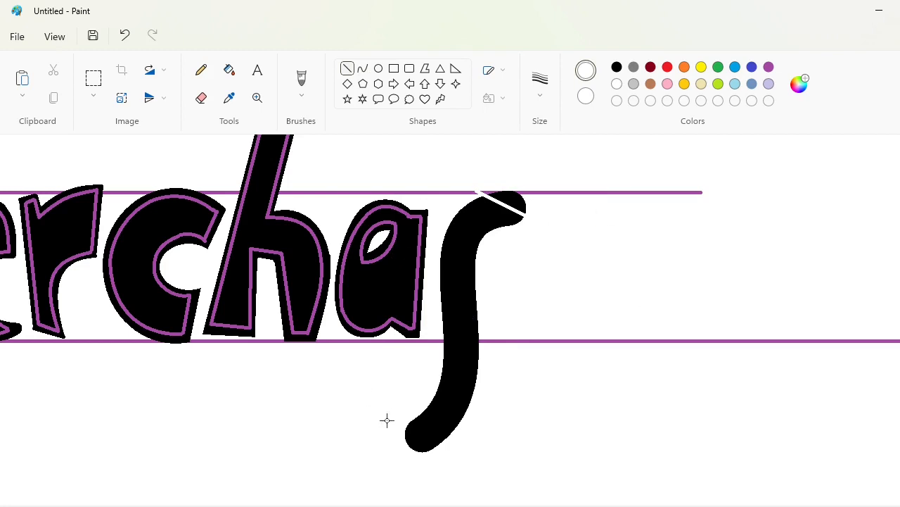
pyautogui.moveTo(387, 420); pyautogui.dragTo(489, 447)
pyautogui.click(229, 69)
pyautogui.click(510, 200)
pyautogui.click(421, 434)
# Trim the pointed corners at the upper right and lower left of the s with white lines and fill
pyautogui.click(348, 68)
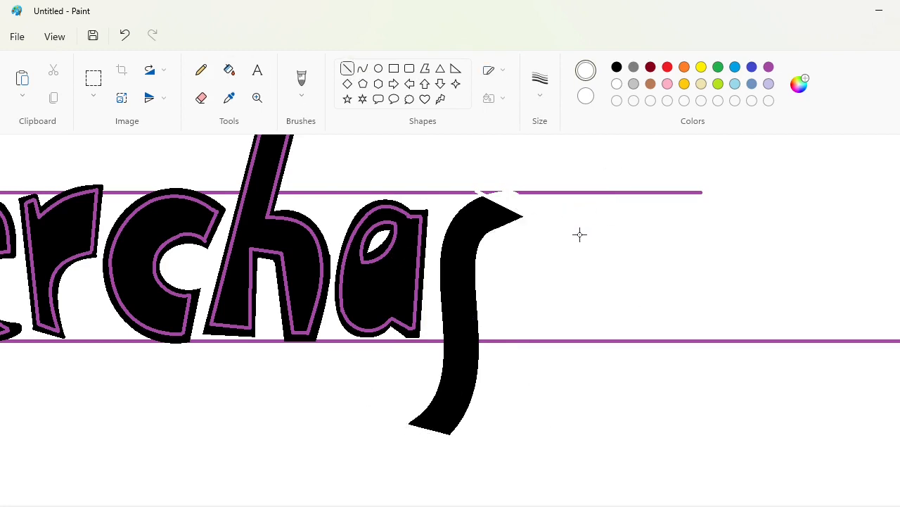
pyautogui.moveTo(529, 201); pyautogui.dragTo(475, 241)
pyautogui.click(230, 69)
pyautogui.click(515, 218)
pyautogui.click(347, 68)
pyautogui.click(617, 67)
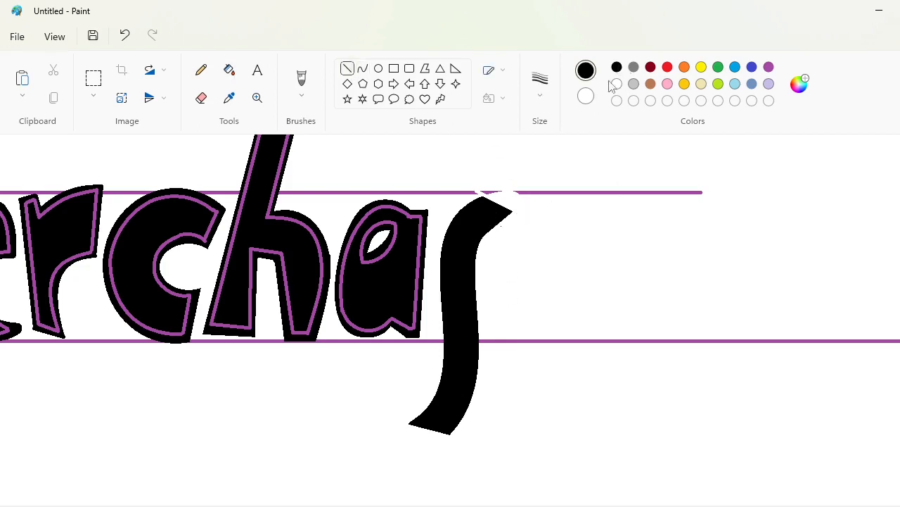
pyautogui.click(614, 84)
pyautogui.moveTo(433, 399); pyautogui.dragTo(407, 441)
pyautogui.click(230, 69)
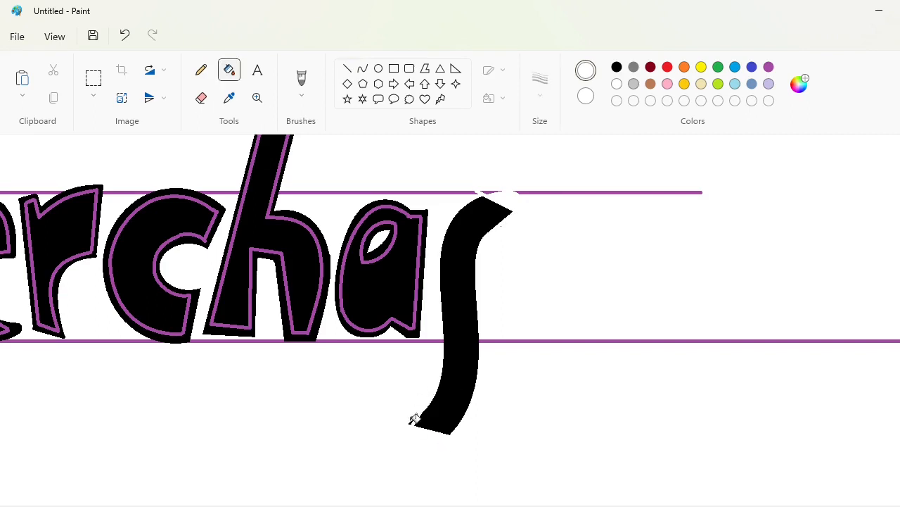
# Draw short purple inlines along both cut ends of the s and a purple curve inside its upper left edge
pyautogui.click(348, 68)
pyautogui.click(769, 67)
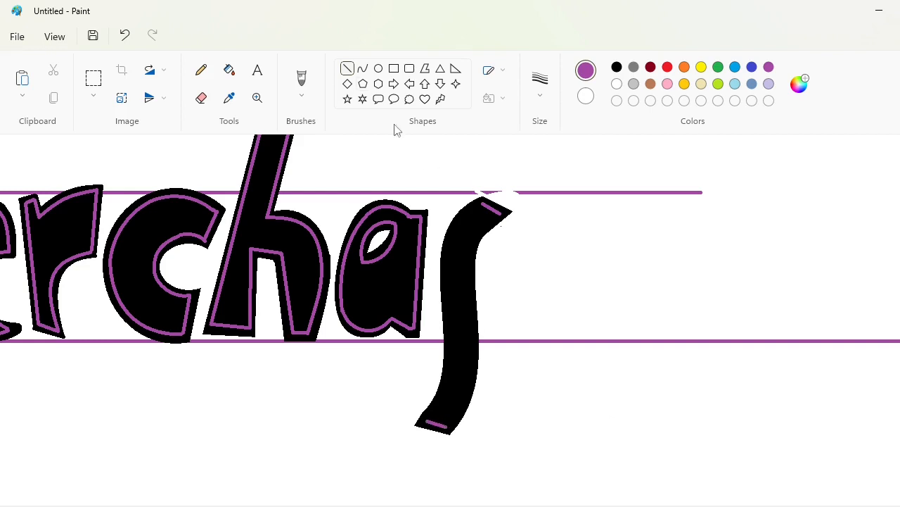
pyautogui.click(363, 68)
pyautogui.moveTo(483, 204); pyautogui.dragTo(447, 287)
pyautogui.click(453, 239)
pyautogui.moveTo(450, 228); pyautogui.dragTo(447, 220)
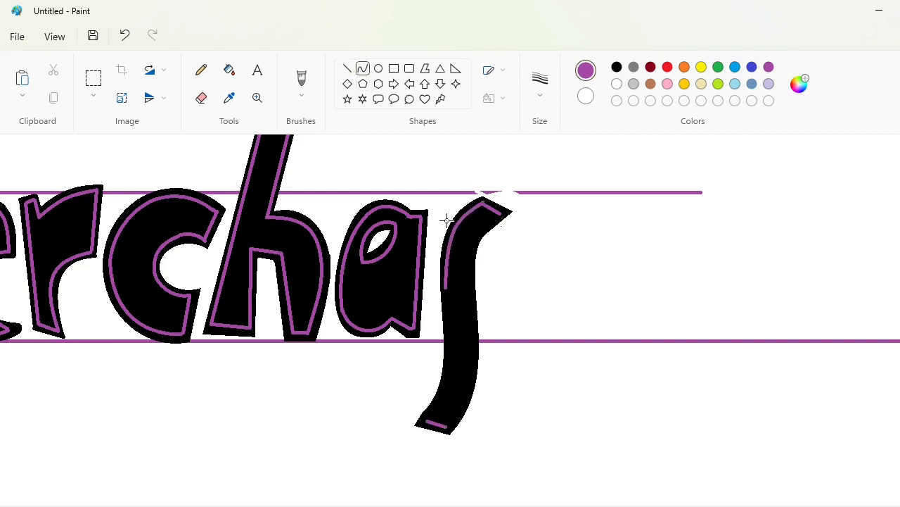
pyautogui.click(586, 250)
pyautogui.moveTo(446, 290); pyautogui.dragTo(426, 419)
pyautogui.moveTo(439, 333)
pyautogui.mouseDown()
pyautogui.moveTo(446, 335)
pyautogui.moveTo(429, 331)
pyautogui.mouseUp()
pyautogui.click(467, 386)
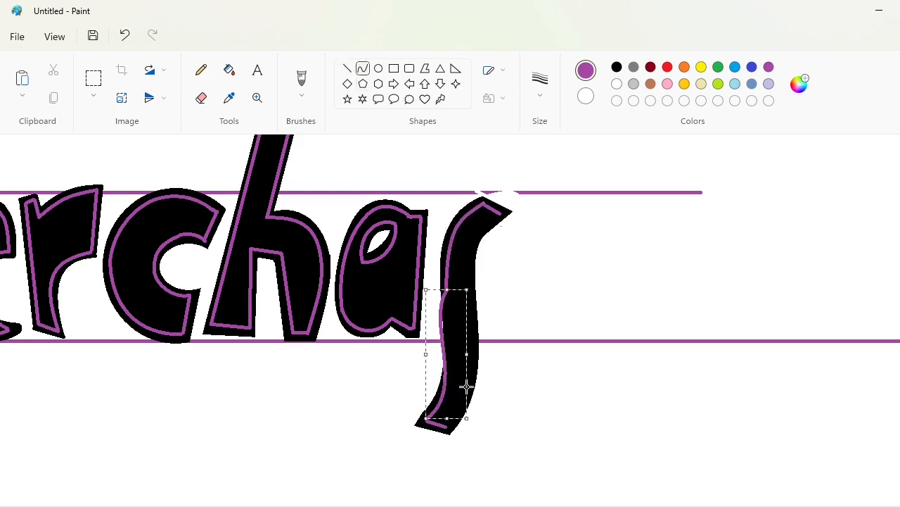
pyautogui.hotkey('ctrl', 'z')
# Draw purple curved inlines along the lower left and upper right edges of the s
pyautogui.moveTo(428, 420)
pyautogui.mouseDown()
pyautogui.moveTo(448, 368)
pyautogui.moveTo(447, 288)
pyautogui.mouseUp()
pyautogui.moveTo(432, 380); pyautogui.dragTo(454, 324)
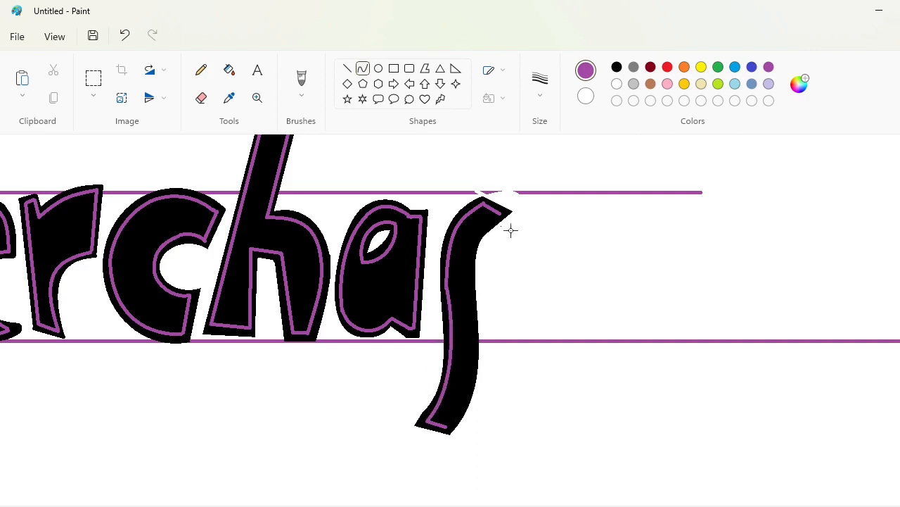
pyautogui.moveTo(502, 215); pyautogui.dragTo(467, 307)
pyautogui.moveTo(475, 265)
pyautogui.mouseDown()
pyautogui.moveTo(455, 267)
pyautogui.moveTo(464, 240)
pyautogui.mouseUp()
pyautogui.click(464, 240)
pyautogui.click(591, 292)
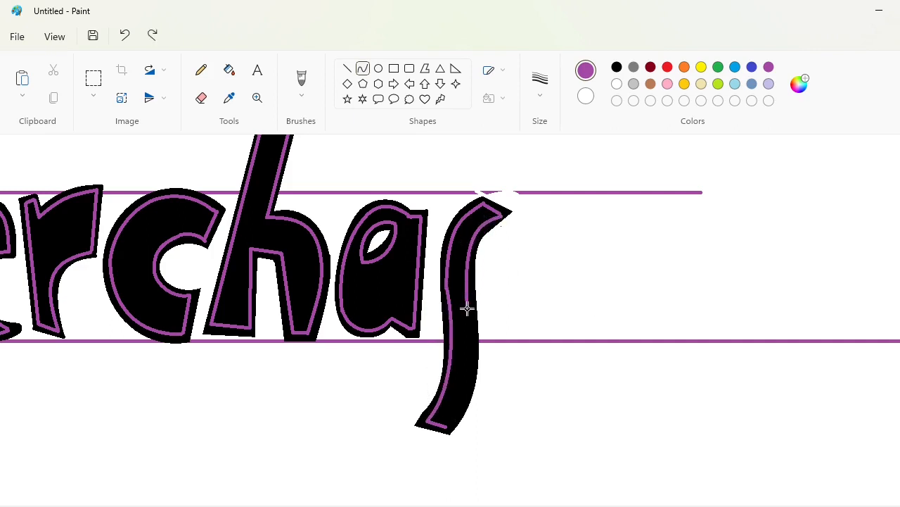
pyautogui.moveTo(467, 308); pyautogui.dragTo(450, 420)
pyautogui.moveTo(458, 338)
pyautogui.mouseDown()
pyautogui.moveTo(471, 334)
pyautogui.moveTo(458, 337)
pyautogui.mouseUp()
pyautogui.moveTo(461, 370); pyautogui.dragTo(474, 367)
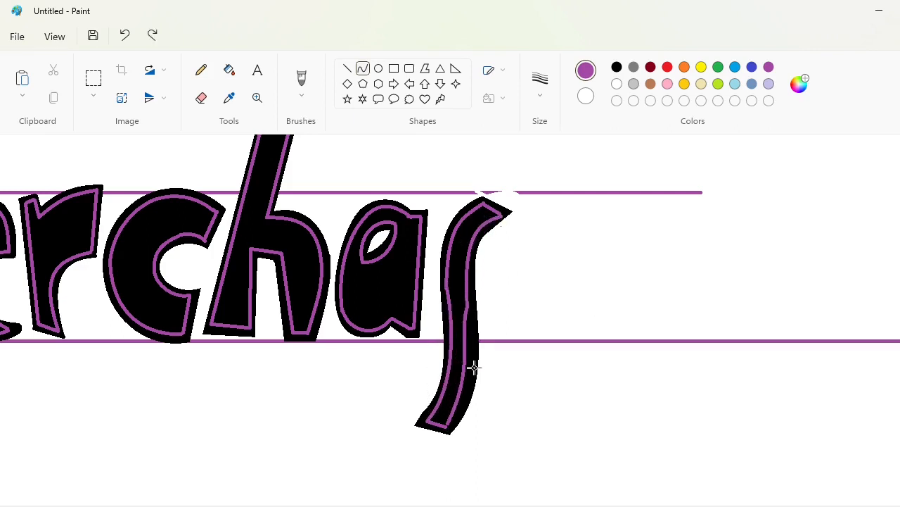
pyautogui.hotkey('ctrl', 'z')
# Close the s's inline with a purple curve along its lower right edge
pyautogui.moveTo(448, 426); pyautogui.dragTo(468, 309)
pyautogui.moveTo(454, 391); pyautogui.dragTo(477, 358)
pyautogui.click(477, 358)
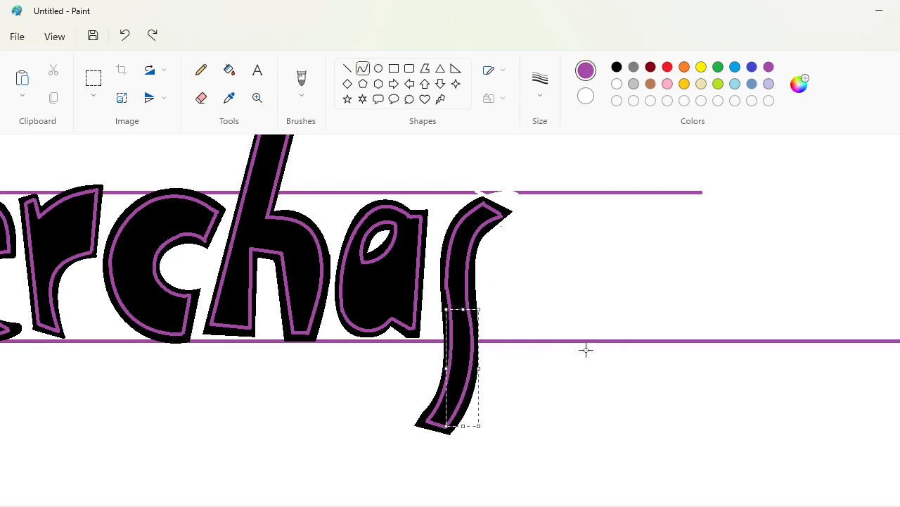
pyautogui.click(586, 349)
# Copy the area around the e in the word and place the copy in the empty space below the word
pyautogui.moveTo(664, 504); pyautogui.dragTo(352, 504)
pyautogui.click(93, 78)
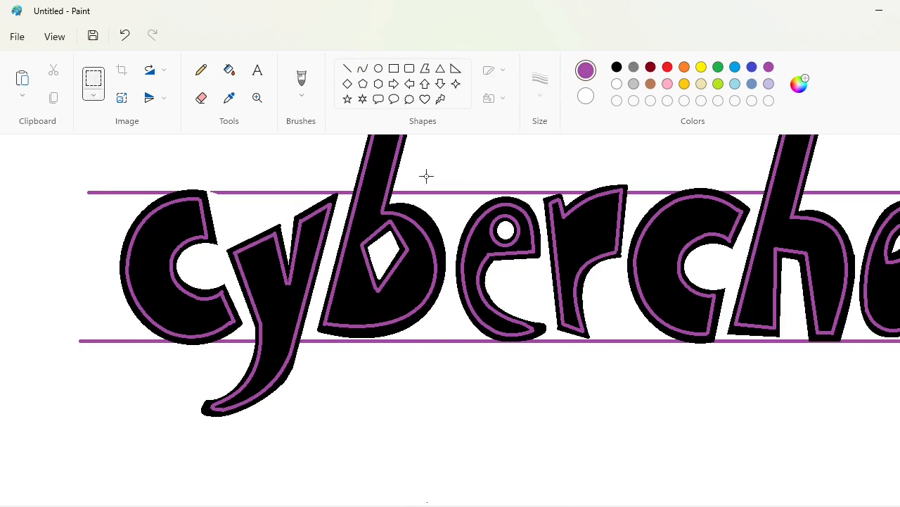
pyautogui.moveTo(421, 163); pyautogui.dragTo(581, 383)
pyautogui.hotkey('ctrl', 'c')
pyautogui.hotkey('ctrl', 'v')
pyautogui.moveTo(113, 243); pyautogui.dragTo(524, 279)
pyautogui.scroll(-3, 524, 279)
# Fill the neighbouring letter fragments and guide-line pieces around the copied e with white
pyautogui.click(617, 84)
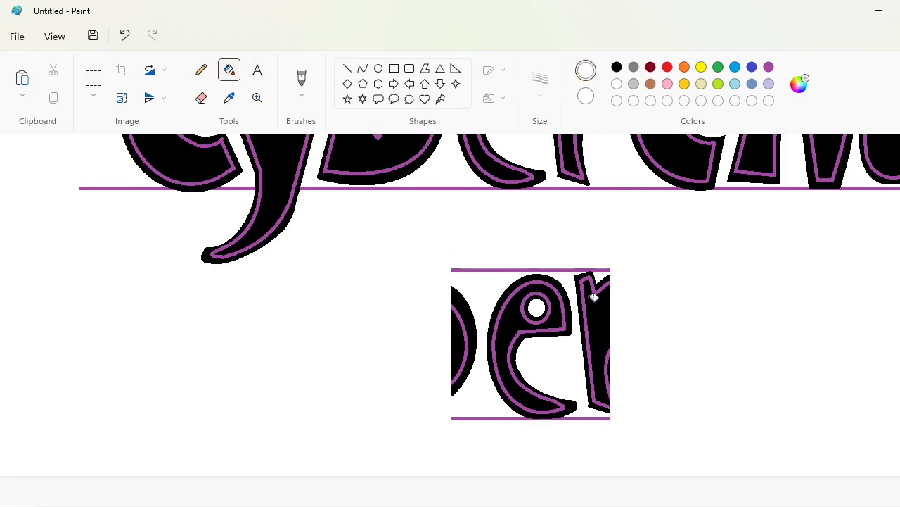
pyautogui.click(591, 302)
pyautogui.click(585, 317)
pyautogui.click(581, 327)
pyautogui.click(609, 364)
pyautogui.click(594, 418)
pyautogui.click(593, 271)
pyautogui.click(467, 320)
pyautogui.click(465, 324)
pyautogui.click(459, 342)
# Copy the isolated e and place the copy right after the s to complete the word
pyautogui.click(93, 78)
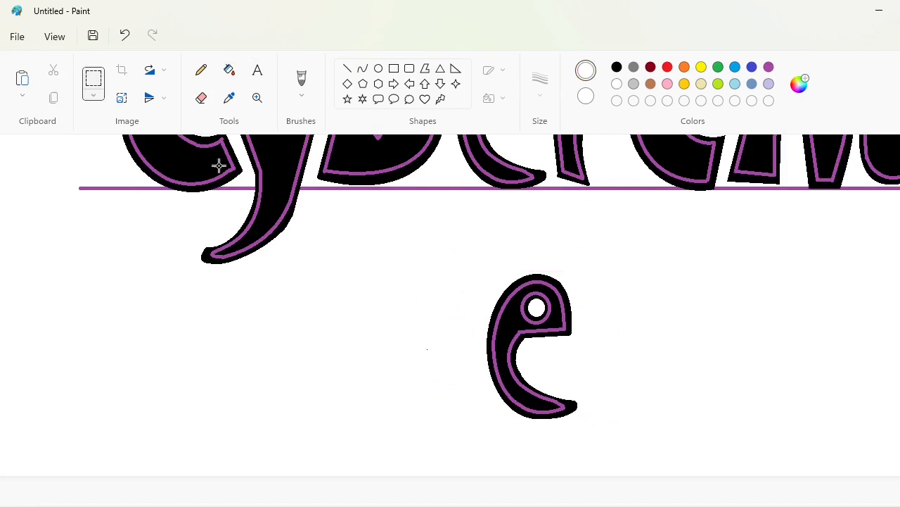
pyautogui.moveTo(408, 222); pyautogui.dragTo(665, 466)
pyautogui.hotkey('ctrl', 'c')
pyautogui.scroll(3, 687, 424)
pyautogui.scroll(-1, 550, 322)
pyautogui.hotkey('ctrl', 'v')
pyautogui.moveTo(147, 276); pyautogui.dragTo(408, 296)
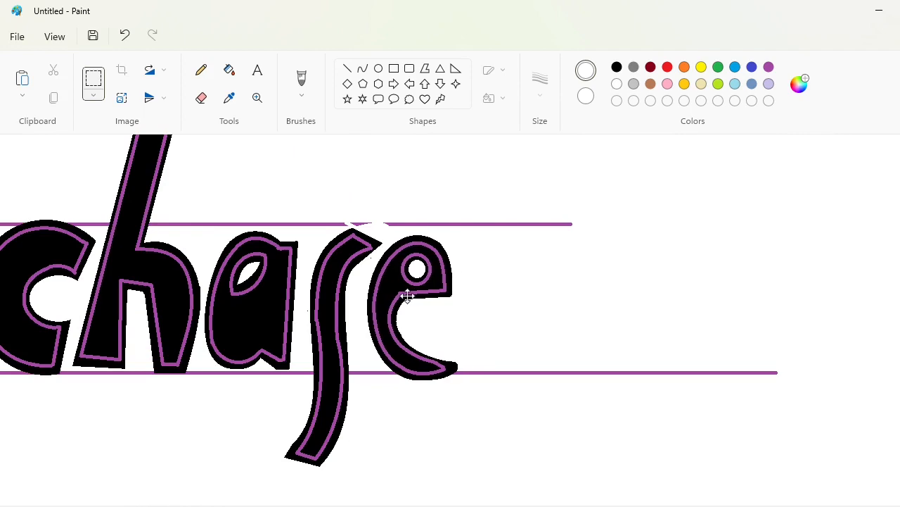
# Erase the spare e below the word by filling its parts with white
pyautogui.hscroll(-7, 408, 297)
pyautogui.click(230, 70)
pyautogui.scroll(-3, 398, 394)
pyautogui.click(386, 315)
pyautogui.click(376, 310)
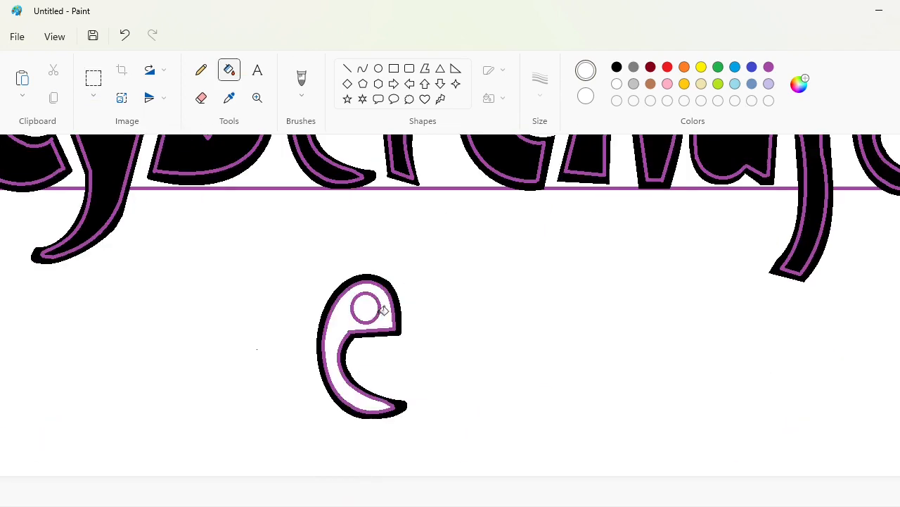
pyautogui.click(379, 310)
pyautogui.click(397, 320)
# Remove the purple guide lines around the word by filling them with white
pyautogui.scroll(3, 455, 352)
pyautogui.click(769, 66)
pyautogui.click(723, 166)
pyautogui.click(618, 86)
pyautogui.click(710, 184)
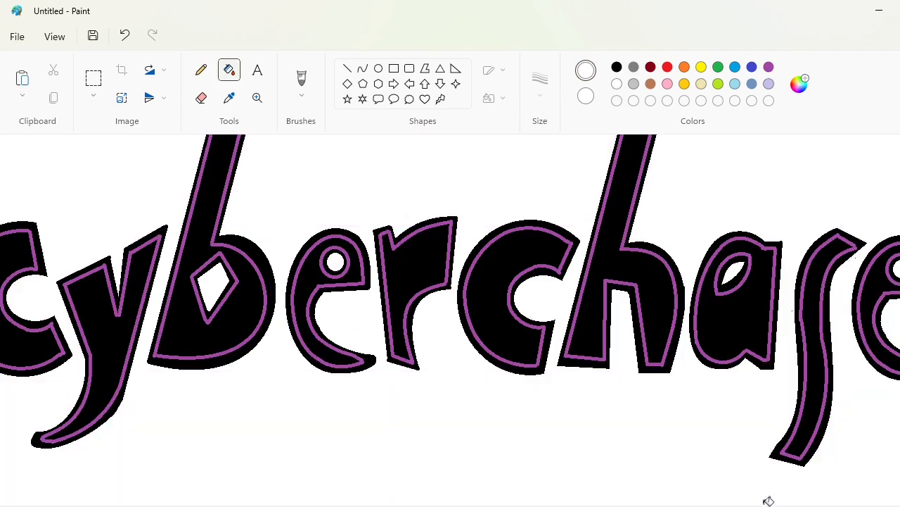
# Select the whole cyberchase lettering and place a duplicate of it lower on the canvas
pyautogui.click(758, 506)
pyautogui.click(752, 505)
pyautogui.moveTo(475, 326); pyautogui.dragTo(893, 506)
pyautogui.click(873, 506)
pyautogui.click(94, 78)
pyautogui.moveTo(176, 175); pyautogui.dragTo(783, 458)
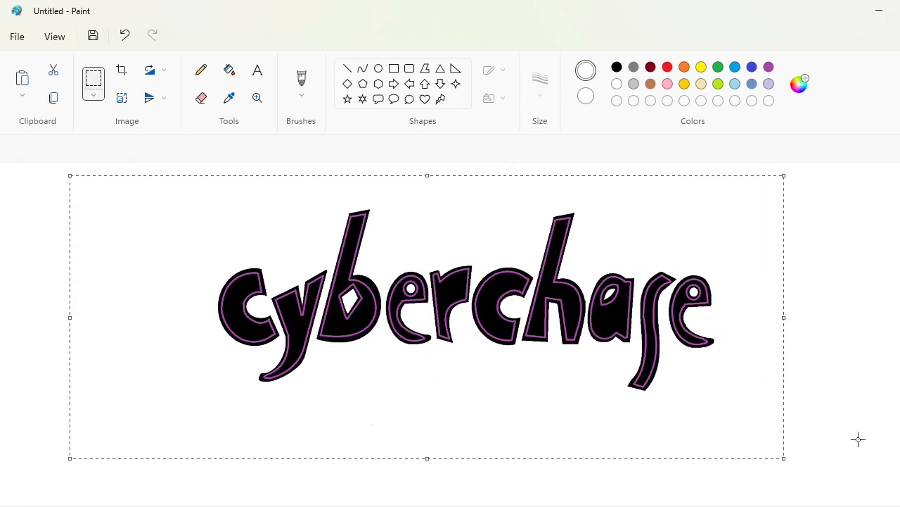
pyautogui.scroll(-3, 858, 438)
pyautogui.moveTo(496, 233); pyautogui.dragTo(517, 376)
pyautogui.click(852, 440)
pyautogui.hotkey('ctrl', 'z')
# Fill the black interiors of all the letters in the upper word with purple
pyautogui.click(768, 67)
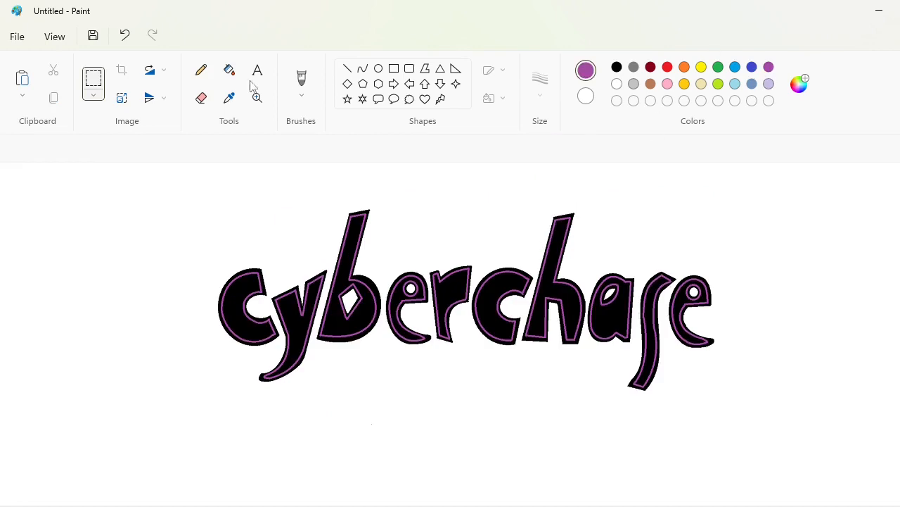
pyautogui.click(229, 70)
pyautogui.click(679, 317)
pyautogui.click(651, 310)
pyautogui.click(609, 320)
pyautogui.click(559, 281)
pyautogui.click(485, 310)
pyautogui.click(443, 303)
pyautogui.click(402, 289)
pyautogui.click(362, 304)
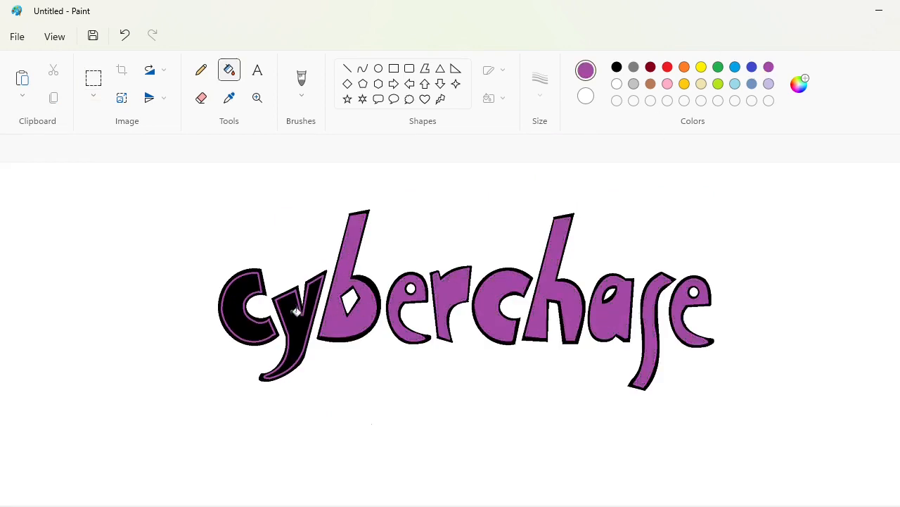
pyautogui.click(297, 309)
pyautogui.click(240, 310)
# Fill the purple letters of the upper word with black to make a solid black silhouette
pyautogui.click(617, 67)
pyautogui.click(243, 306)
pyautogui.click(298, 313)
pyautogui.click(362, 309)
pyautogui.click(558, 289)
pyautogui.click(613, 313)
pyautogui.click(650, 317)
pyautogui.click(680, 313)
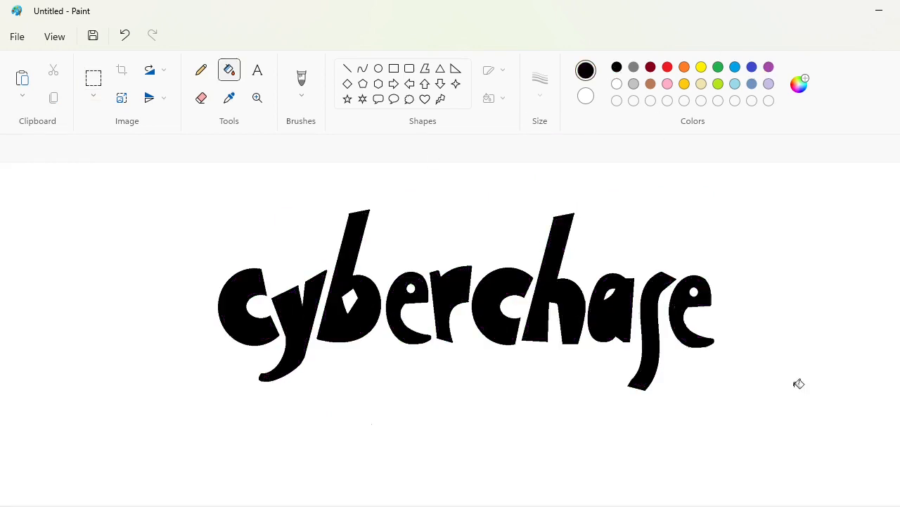
# Recolour the black areas of the letters c, y, b, e and r in the lower word dark red
pyautogui.scroll(-5, 802, 352)
pyautogui.click(651, 68)
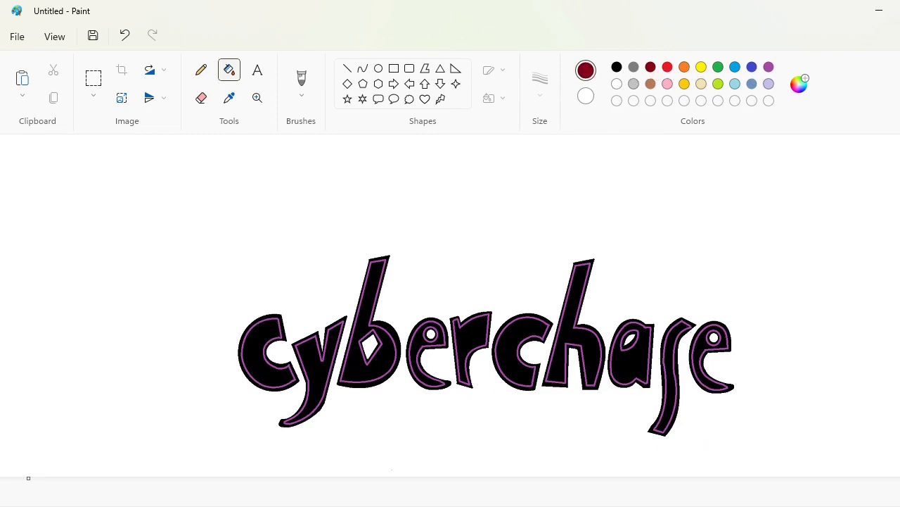
pyautogui.scroll(1, 234, 343)
pyautogui.click(526, 326)
pyautogui.click(529, 339)
pyautogui.click(591, 309)
pyautogui.click(583, 307)
pyautogui.moveTo(538, 503); pyautogui.dragTo(591, 502)
pyautogui.click(465, 313)
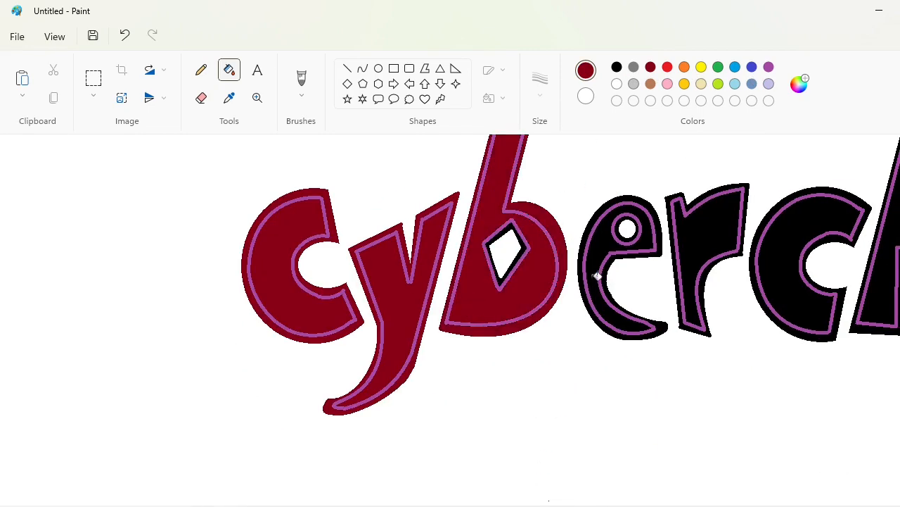
pyautogui.click(596, 278)
pyautogui.click(695, 245)
pyautogui.click(619, 230)
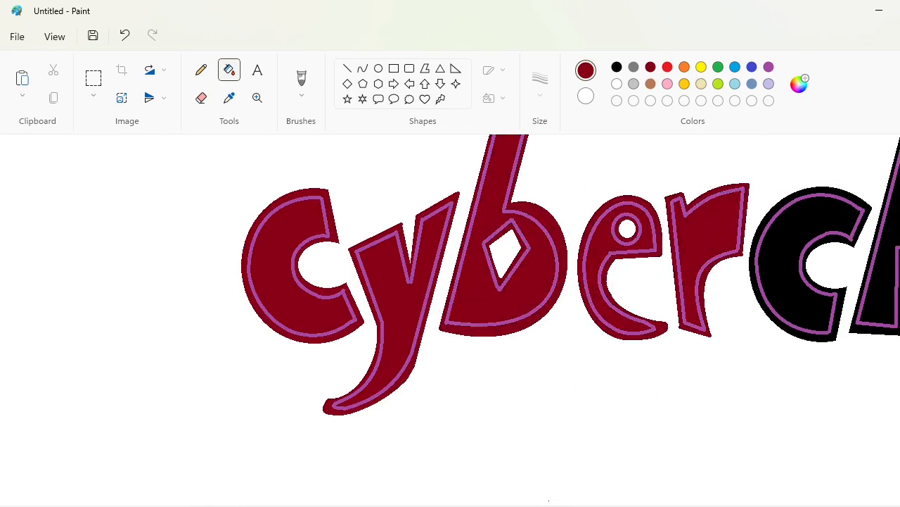
# Recolour the black areas of the letters c, h, a, s and e in the lower word dark red
pyautogui.hscroll(5, 488, 261)
pyautogui.click(488, 261)
pyautogui.click(583, 322)
pyautogui.click(707, 281)
pyautogui.click(740, 245)
pyautogui.click(709, 325)
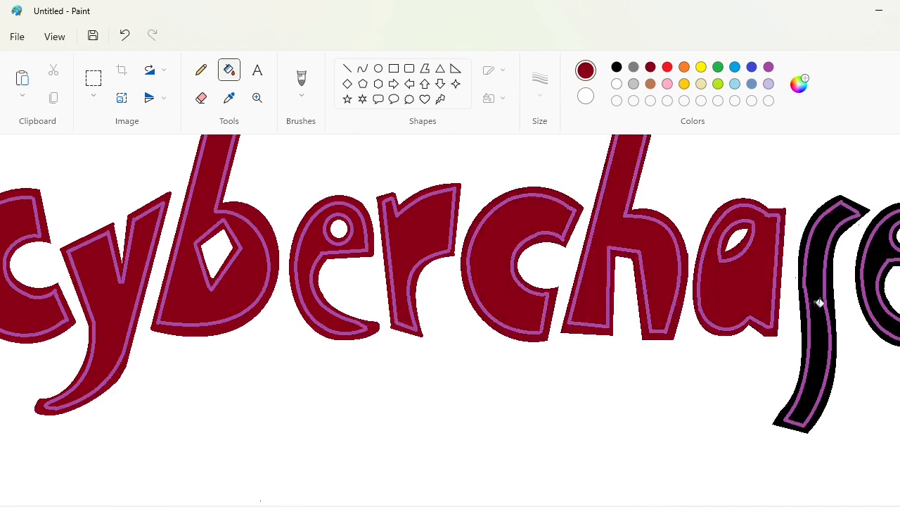
pyautogui.click(818, 301)
pyautogui.click(890, 299)
# Move the dark red word onto the black one, offset slightly up and left so the black forms a drop shadow
pyautogui.scroll(-3, 891, 299)
pyautogui.click(94, 77)
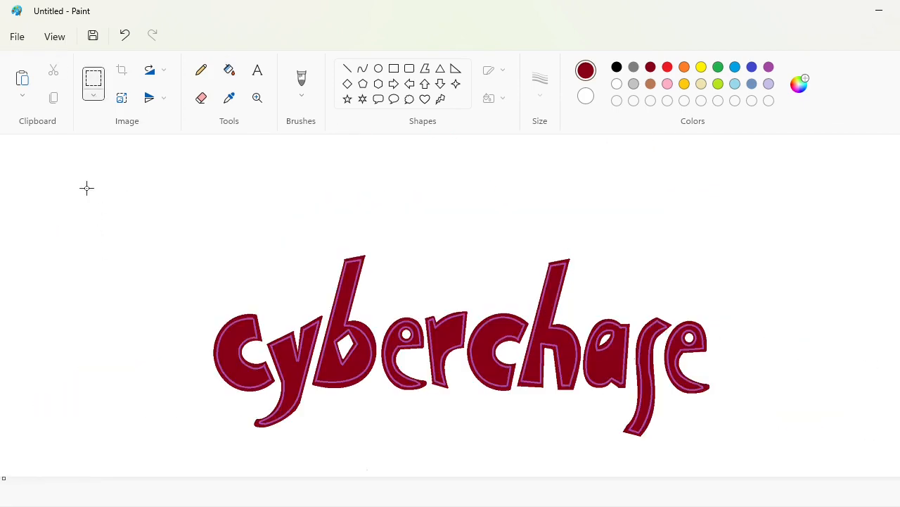
pyautogui.moveTo(85, 187); pyautogui.dragTo(804, 476)
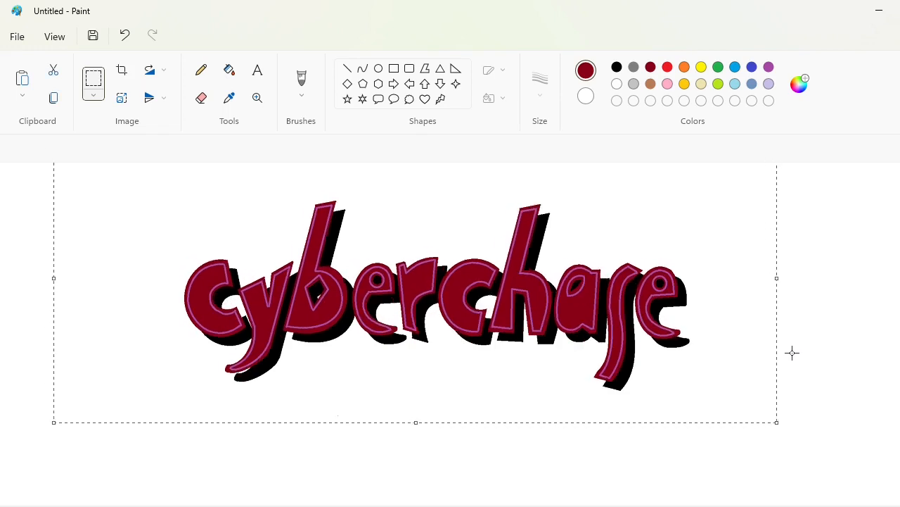
pyautogui.press('Right')
pyautogui.press('Right')
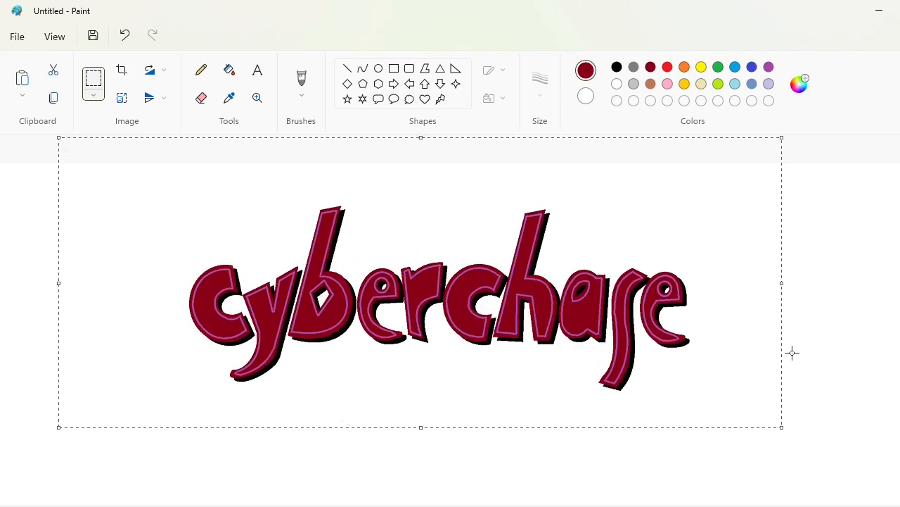
pyautogui.click(779, 389)
# Draw a purple rectangle around the shadowed word and fill its background with purple
pyautogui.click(768, 67)
pyautogui.click(394, 69)
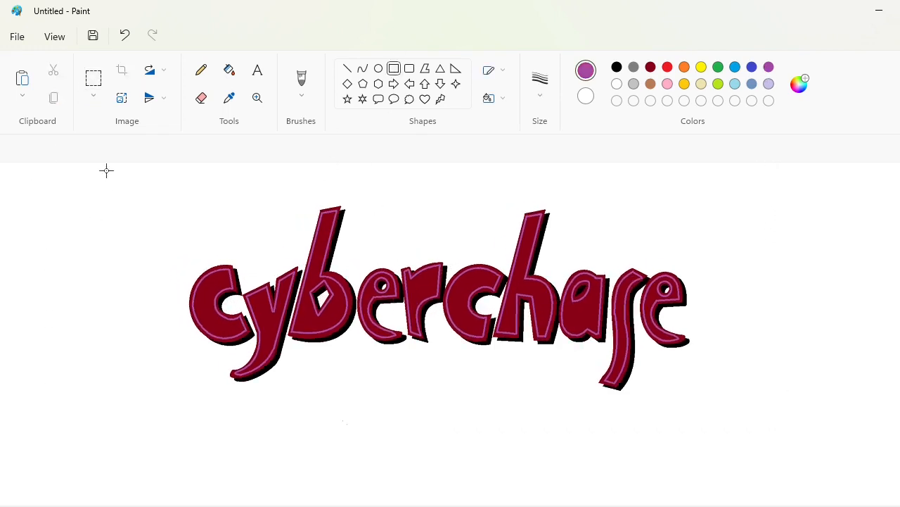
pyautogui.moveTo(97, 176); pyautogui.dragTo(846, 455)
pyautogui.click(230, 70)
pyautogui.click(774, 260)
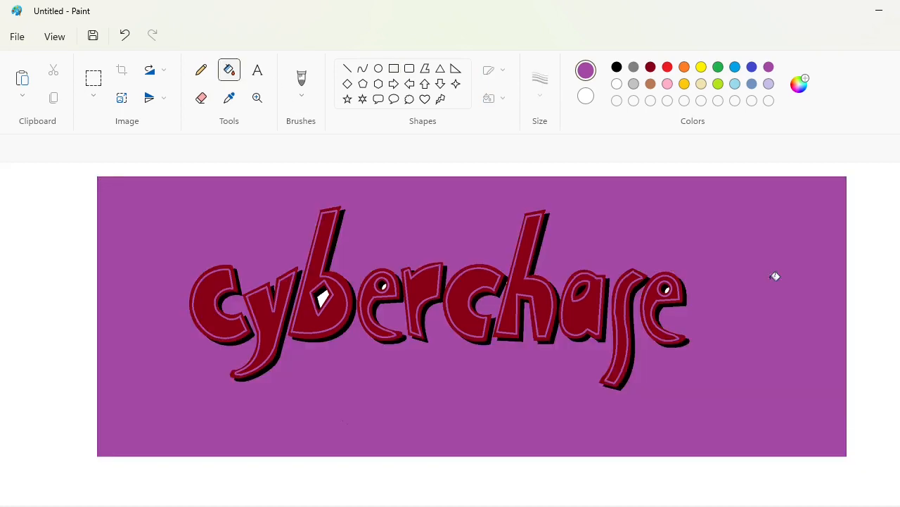
# Fill the remaining white gaps inside the counters of the b and the first e with purple
pyautogui.scroll(1, 450, 320)
pyautogui.click(617, 337)
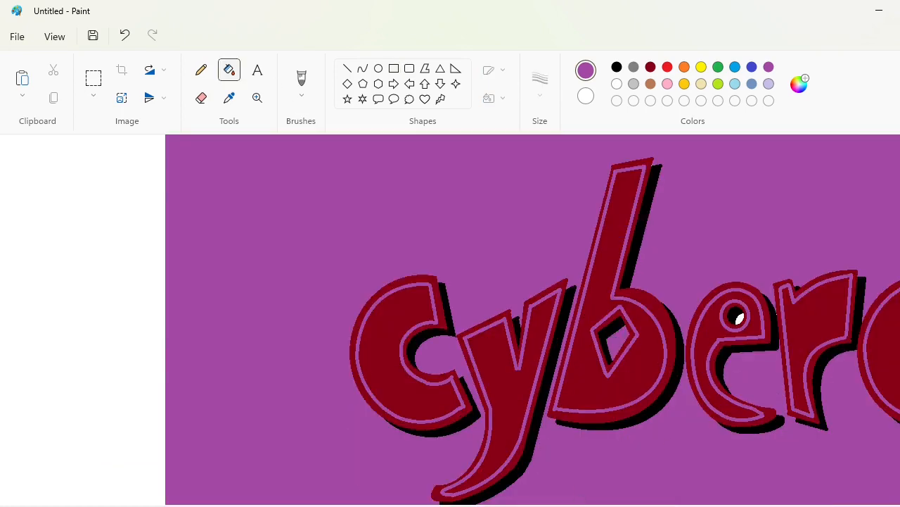
pyautogui.hscroll(5, 451, 320)
pyautogui.click(402, 320)
pyautogui.hscroll(5, 450, 320)
pyautogui.hscroll(-5, 315, 310)
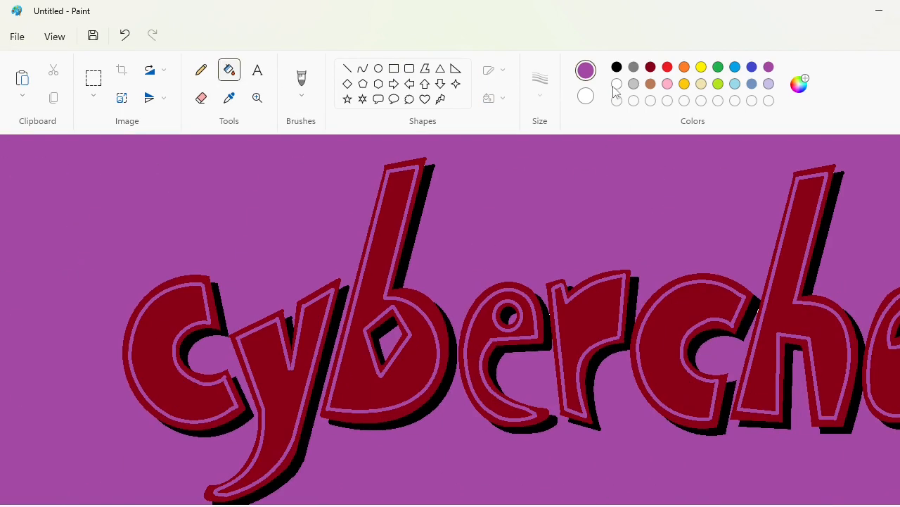
# Fill the dark red areas of the letters c, y, b, e and r on the purple background with white
pyautogui.click(617, 84)
pyautogui.click(178, 312)
pyautogui.click(267, 349)
pyautogui.click(316, 294)
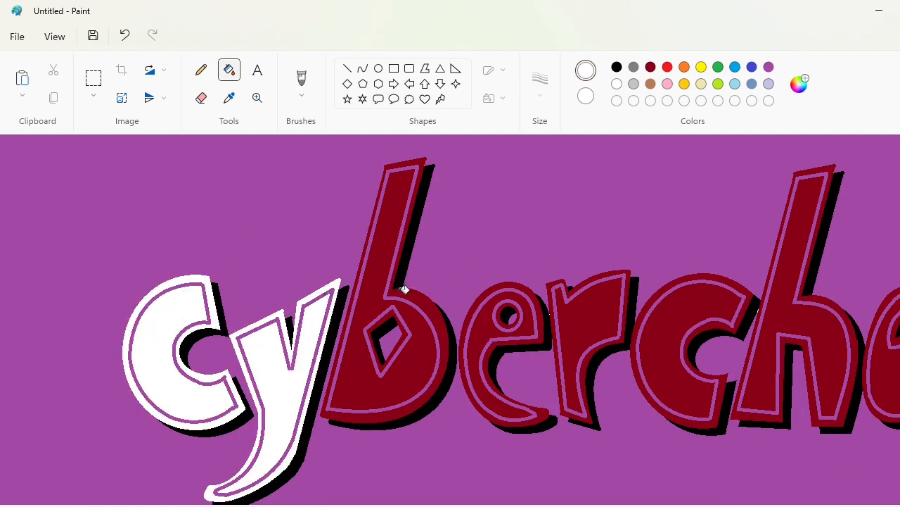
pyautogui.click(403, 288)
pyautogui.click(406, 322)
pyautogui.click(405, 333)
pyautogui.click(492, 397)
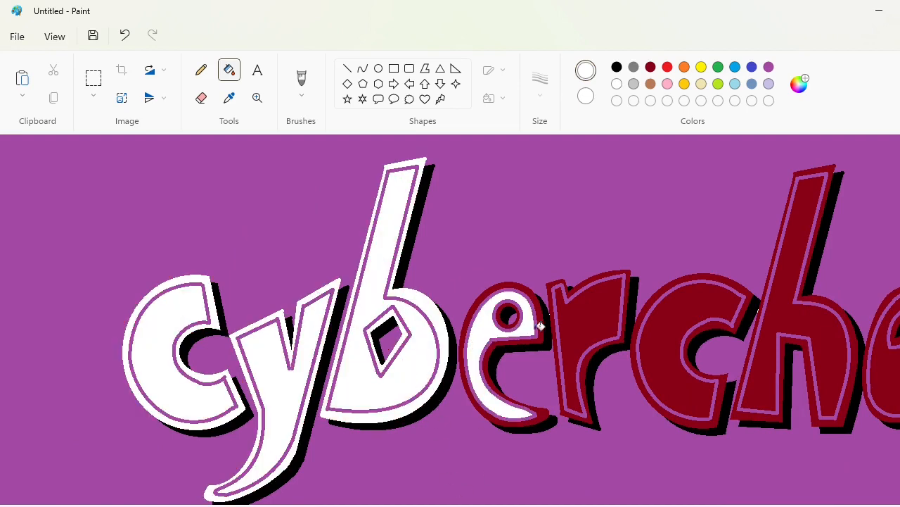
pyautogui.click(540, 325)
pyautogui.click(508, 320)
pyautogui.click(565, 336)
pyautogui.click(560, 341)
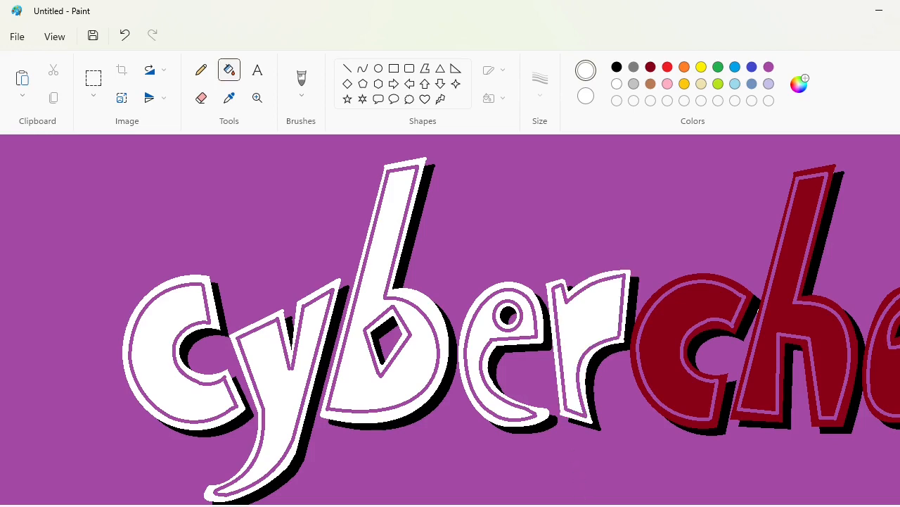
# Fill the dark red areas of the letters c, h and a on the purple background with white
pyautogui.hscroll(4, 559, 340)
pyautogui.click(533, 318)
pyautogui.click(481, 336)
pyautogui.click(623, 319)
pyautogui.click(626, 342)
pyautogui.click(743, 378)
pyautogui.click(747, 335)
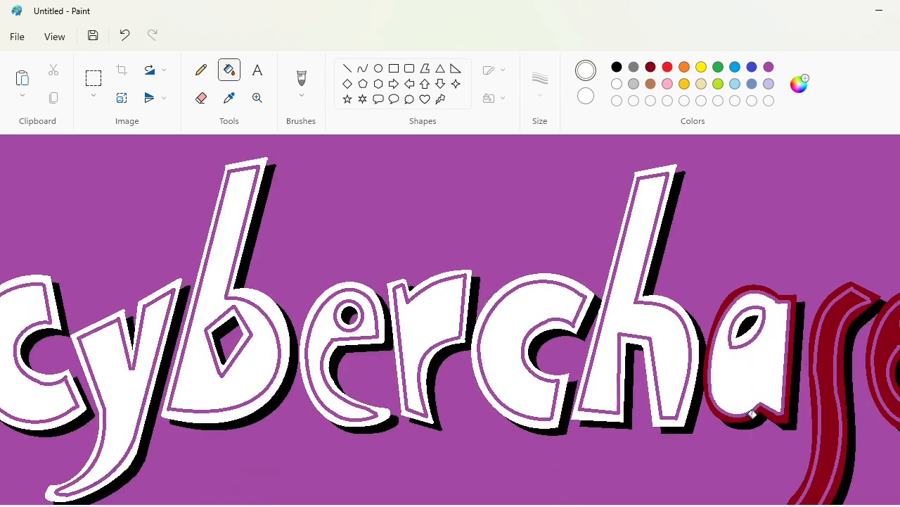
pyautogui.click(752, 414)
# Fill the dark red areas of the final letters s and e on the purple background with white
pyautogui.moveTo(633, 504); pyautogui.dragTo(719, 501)
pyautogui.click(595, 385)
pyautogui.click(611, 378)
pyautogui.click(648, 363)
pyautogui.click(689, 326)
pyautogui.click(713, 339)
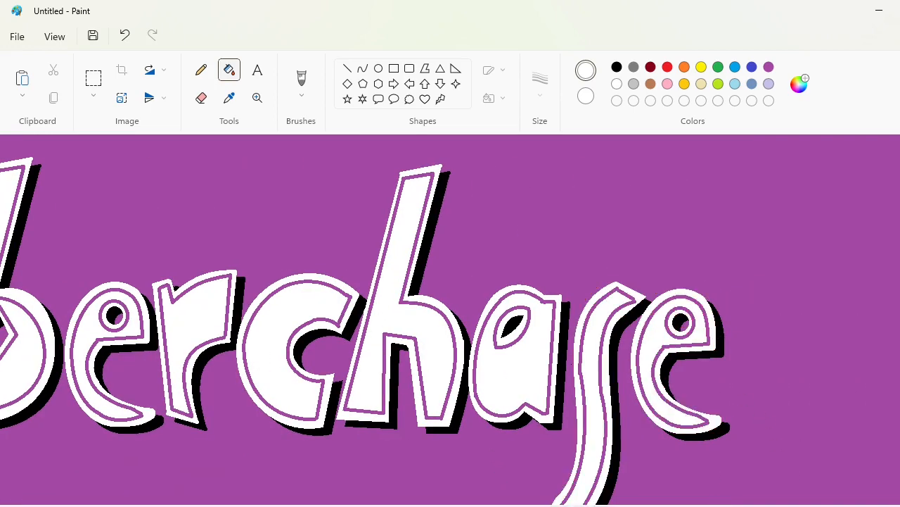
# Copy the purple block with the white lettering onto the red-to-orange gradient so the gradient shows through the letters
pyautogui.click(837, 506)
pyautogui.click(93, 79)
pyautogui.moveTo(106, 187); pyautogui.dragTo(798, 429)
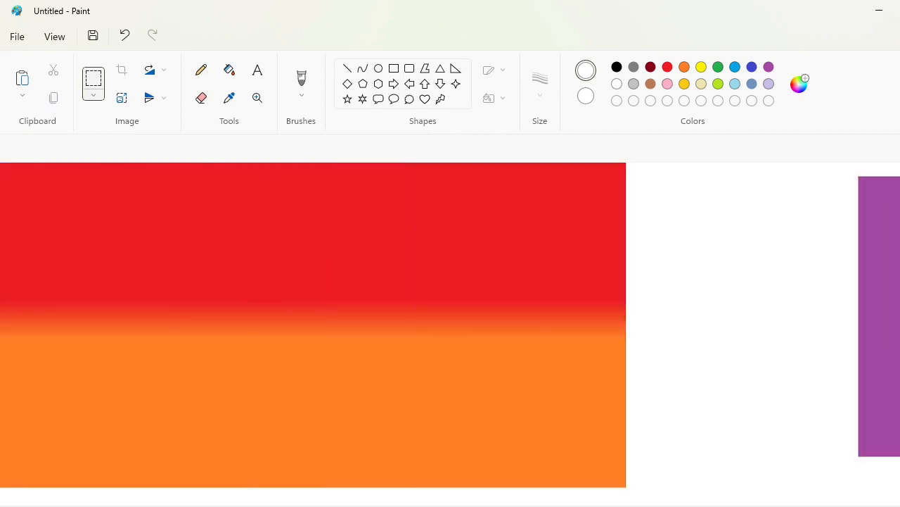
pyautogui.hotkey('ctrl', 'v')
pyautogui.moveTo(328, 303); pyautogui.dragTo(356, 347)
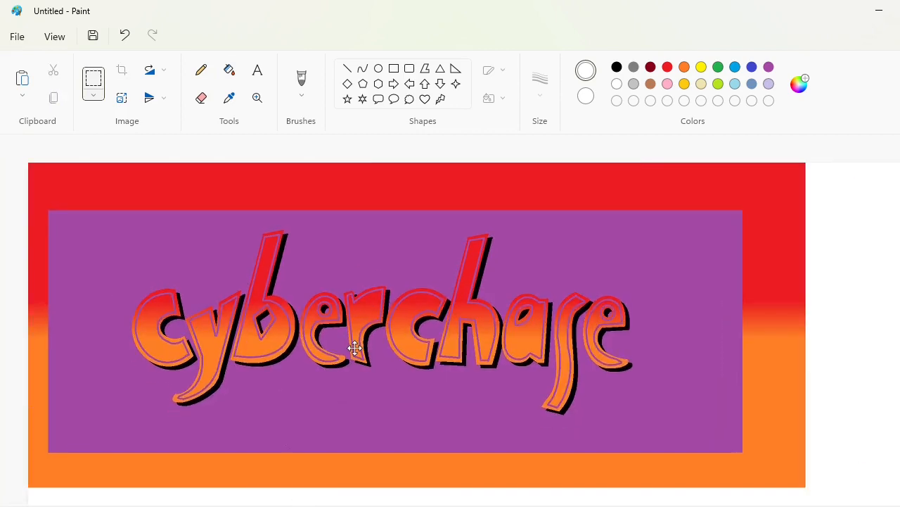
pyautogui.click(93, 79)
# Fill the purple background around the gradient lettering and the counters of its letters with white
pyautogui.click(229, 69)
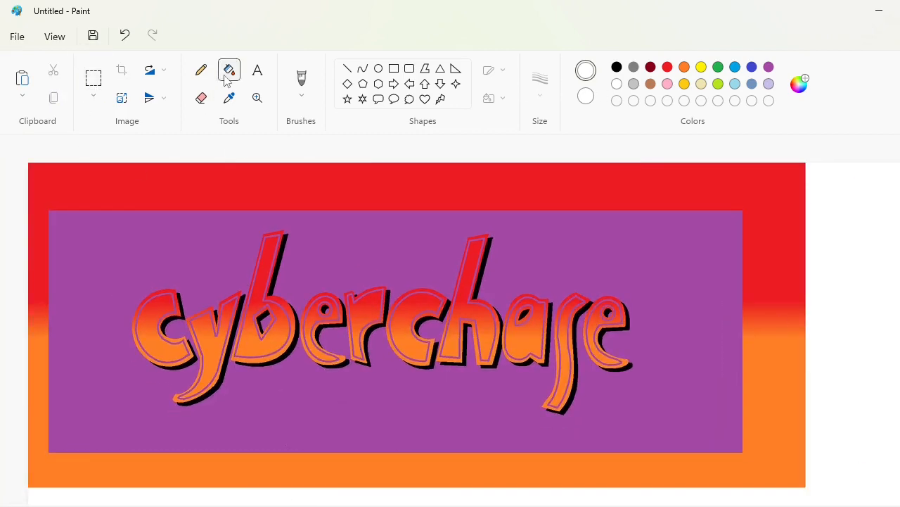
pyautogui.click(337, 265)
pyautogui.scroll(3, 350, 359)
pyautogui.click(513, 303)
pyautogui.hscroll(3, 513, 303)
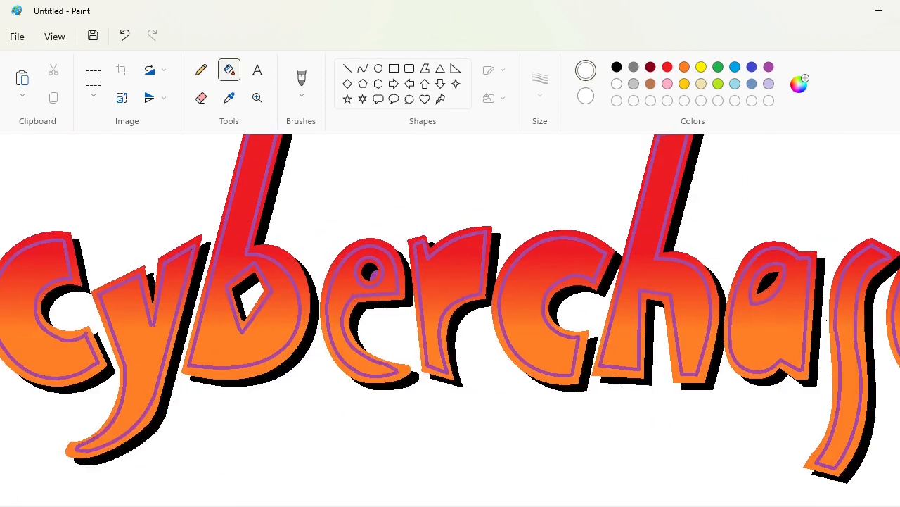
pyautogui.click(768, 282)
# Fill the counters of the first e and the a in the gradient word with black
pyautogui.click(617, 67)
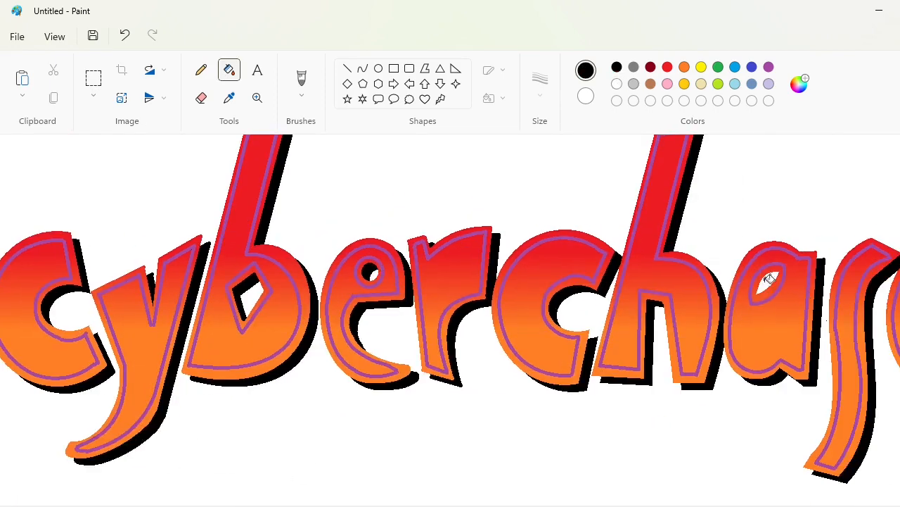
pyautogui.click(767, 282)
pyautogui.moveTo(571, 505); pyautogui.dragTo(531, 506)
# Recolour the purple inlines of the letters c, y, b, e, r, c and h in the gradient word black
pyautogui.click(140, 263)
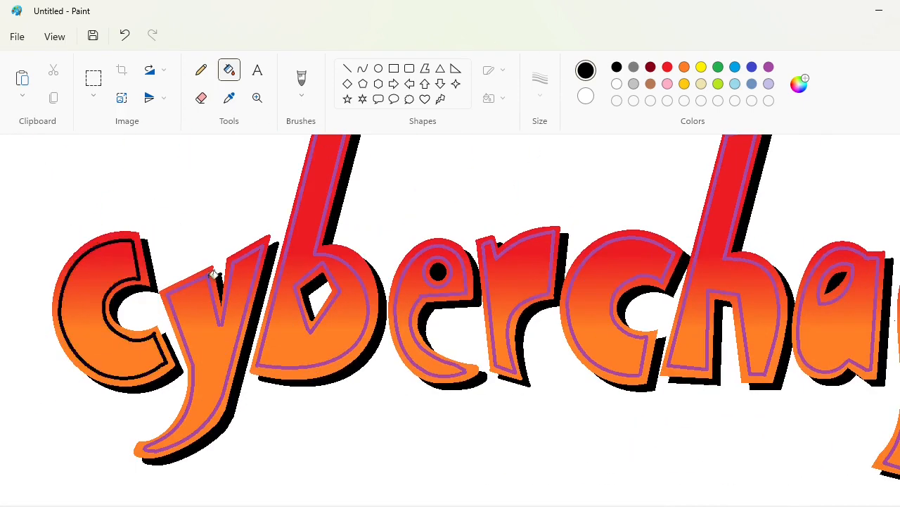
pyautogui.click(233, 287)
pyautogui.click(275, 287)
pyautogui.click(398, 313)
pyautogui.click(448, 280)
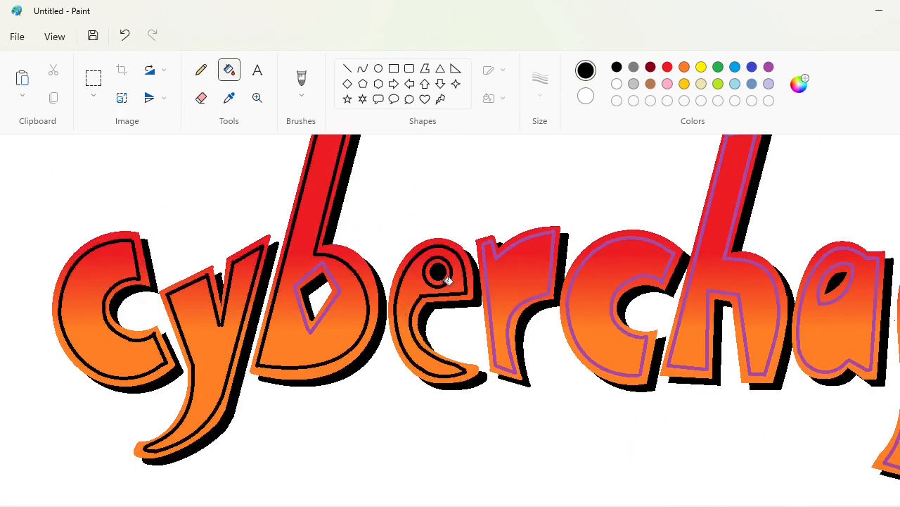
pyautogui.click(338, 296)
pyautogui.click(490, 297)
pyautogui.click(573, 311)
pyautogui.click(656, 336)
# Recolour the purple inlines of the letters a, s and e at the end of the gradient word black
pyautogui.moveTo(563, 505); pyautogui.dragTo(816, 505)
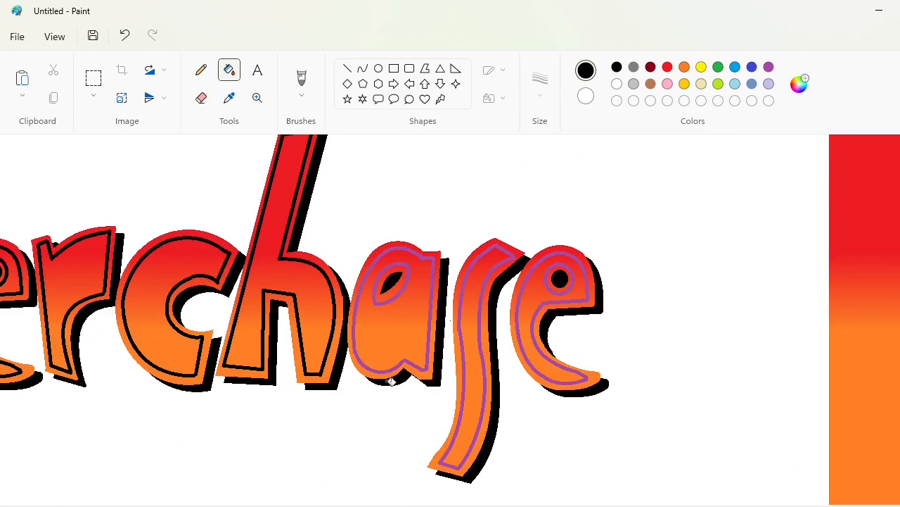
pyautogui.click(400, 295)
pyautogui.click(420, 365)
pyautogui.click(467, 355)
pyautogui.click(526, 343)
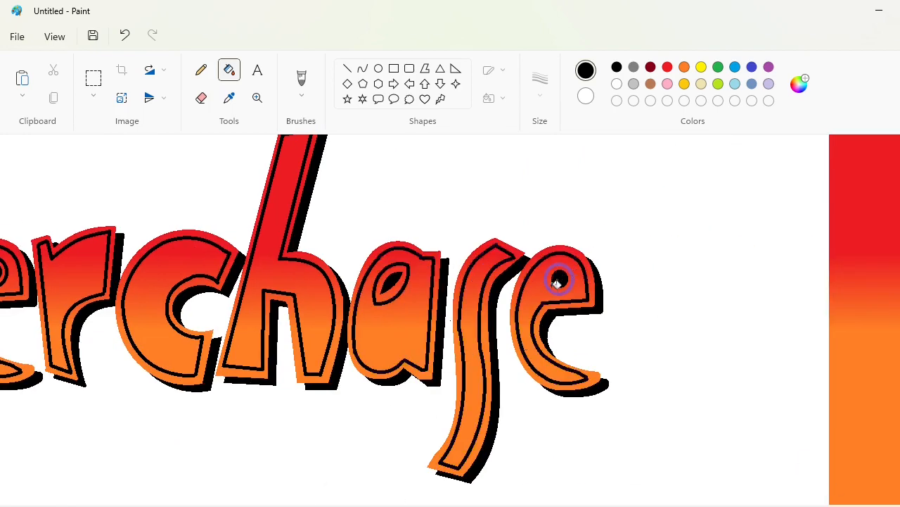
pyautogui.scroll(-3, 768, 411)
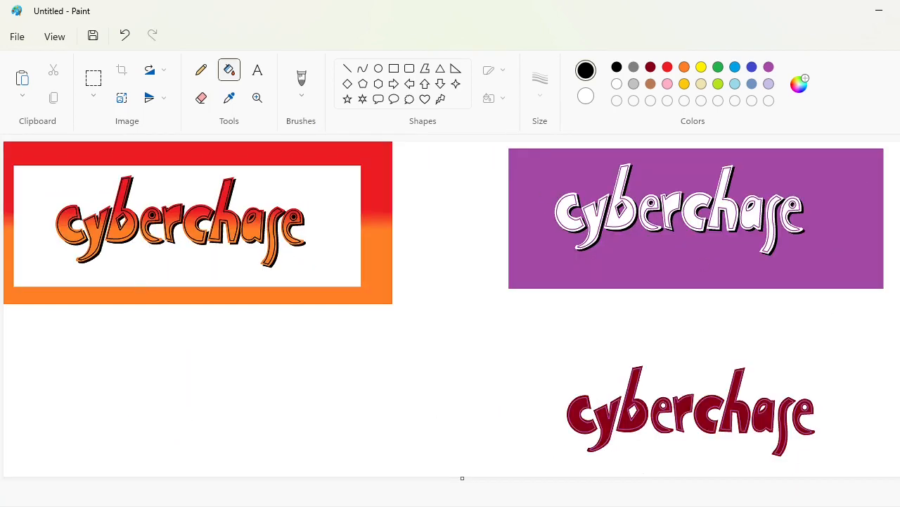
pyautogui.moveTo(899, 309); pyautogui.dragTo(496, 309)
pyautogui.moveTo(521, 322); pyautogui.dragTo(899, 318)
pyautogui.scroll(1, 416, 307)
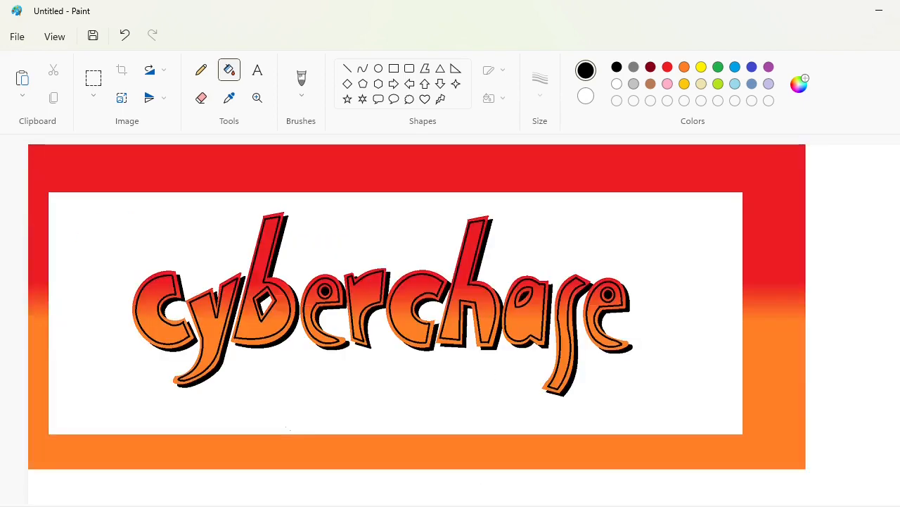
pyautogui.moveTo(282, 505); pyautogui.dragTo(605, 505)
pyautogui.hotkey('ctrl', 'z')
pyautogui.hotkey('ctrl', 'z')
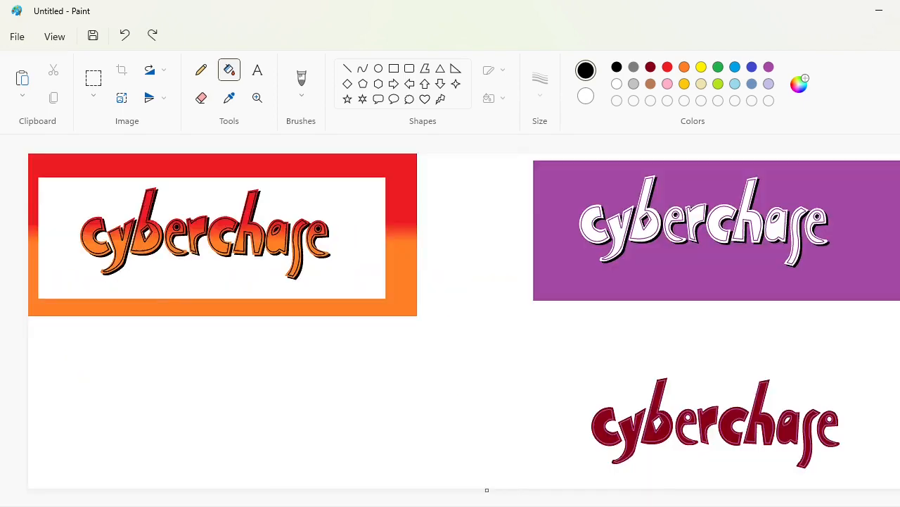
# Fill the purple background around the white-lettered word with white
pyautogui.click(618, 84)
pyautogui.click(587, 192)
pyautogui.scroll(1, 548, 310)
pyautogui.moveTo(464, 505); pyautogui.dragTo(844, 502)
pyautogui.click(378, 68)
pyautogui.click(752, 68)
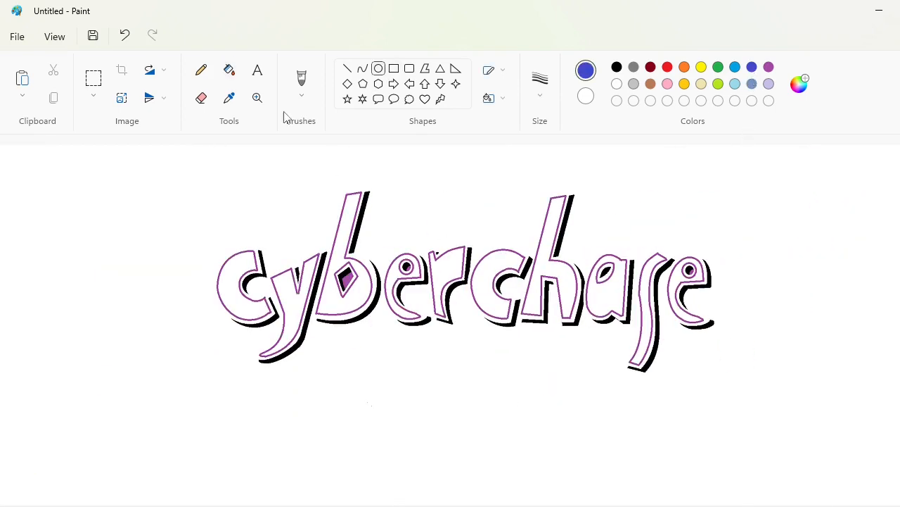
pyautogui.moveTo(123, 220); pyautogui.dragTo(839, 332)
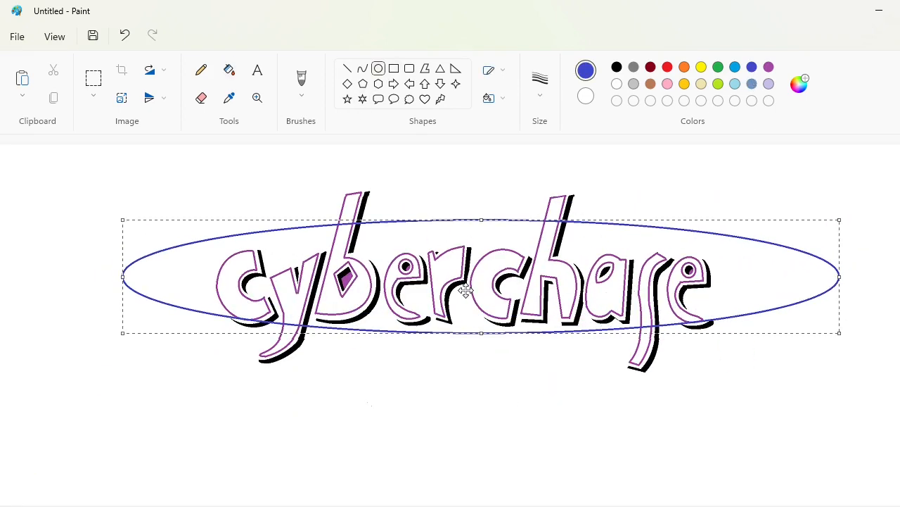
pyautogui.moveTo(482, 220); pyautogui.dragTo(481, 213)
pyautogui.moveTo(481, 332); pyautogui.dragTo(483, 362)
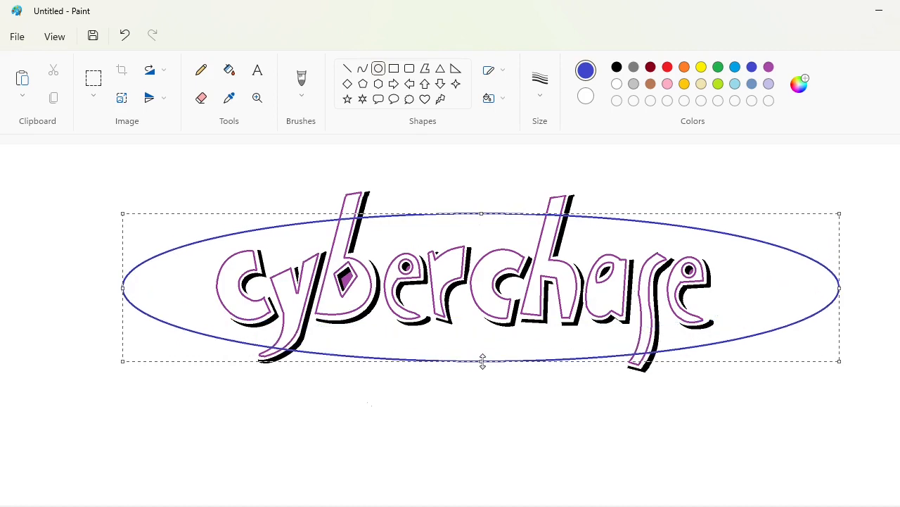
pyautogui.moveTo(122, 287); pyautogui.dragTo(136, 288)
pyautogui.moveTo(839, 288); pyautogui.dragTo(802, 299)
pyautogui.scroll(-3, 663, 352)
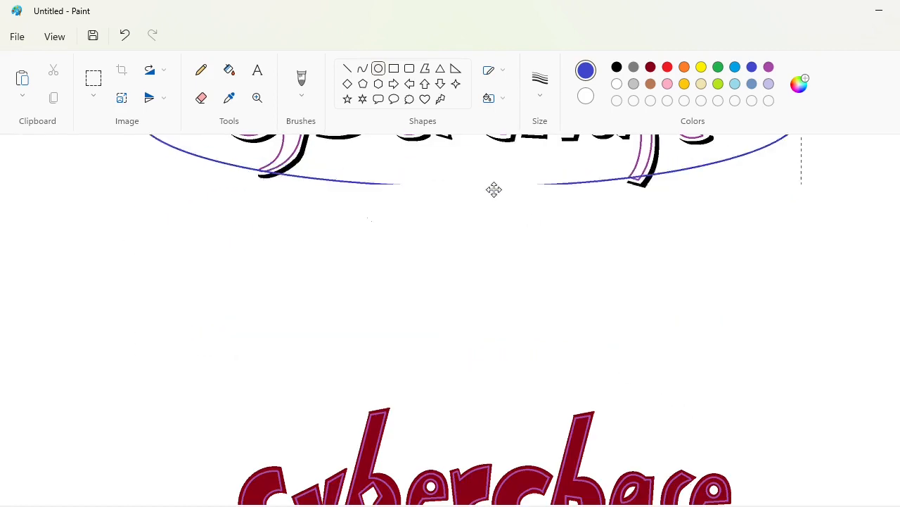
pyautogui.moveTo(492, 188); pyautogui.dragTo(497, 369)
pyautogui.click(228, 69)
pyautogui.click(368, 257)
pyautogui.hotkey('ctrl', 'z')
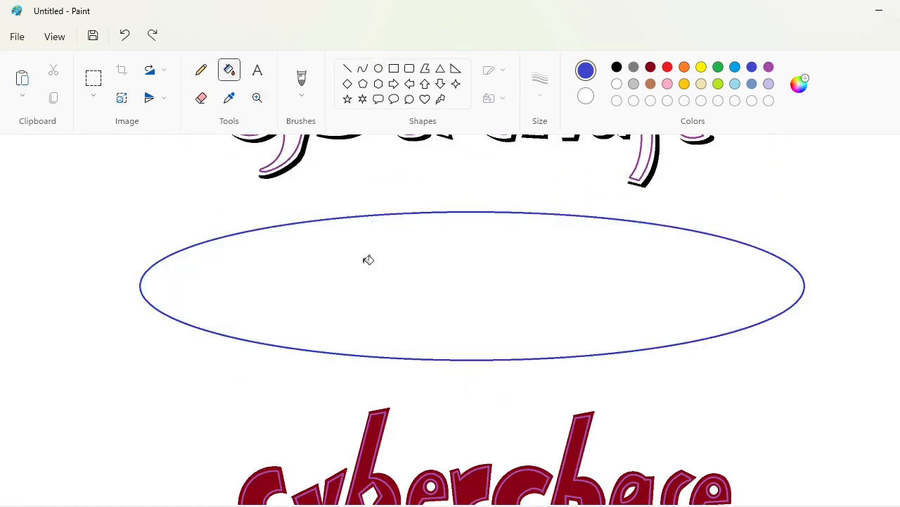
pyautogui.hotkey('ctrl', 'z')
# Draw an indigo ellipse around the white-lettered word and stretch it to extend slightly past both ends of the word
pyautogui.scroll(3, 368, 260)
pyautogui.click(378, 68)
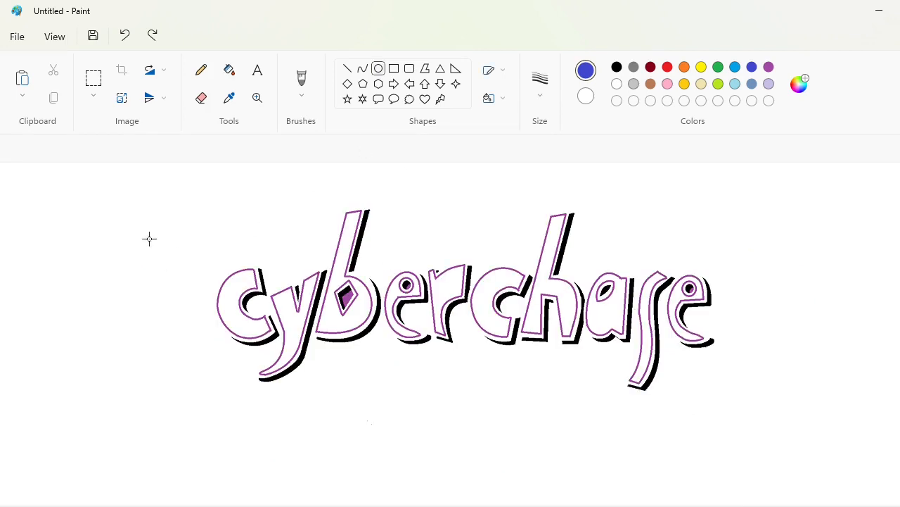
pyautogui.moveTo(148, 237); pyautogui.dragTo(782, 352)
pyautogui.moveTo(465, 237); pyautogui.dragTo(466, 224)
pyautogui.moveTo(466, 352); pyautogui.dragTo(467, 378)
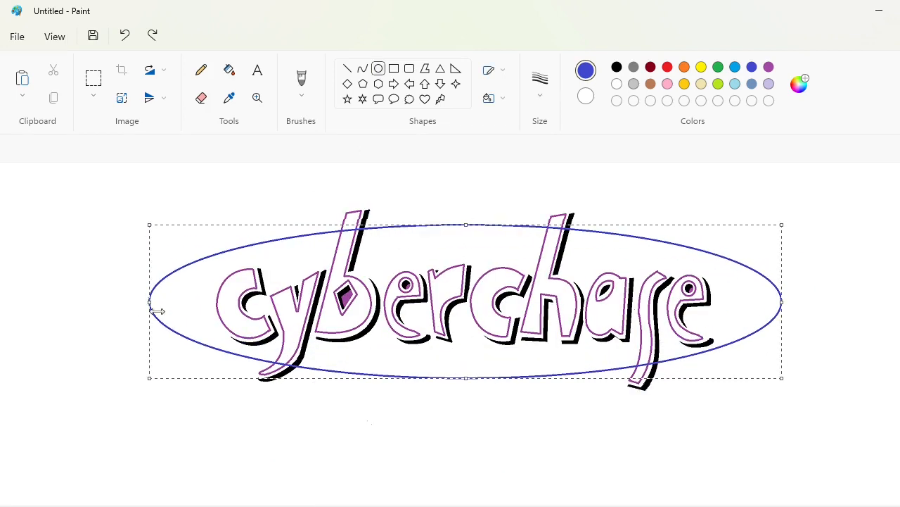
pyautogui.moveTo(143, 301); pyautogui.dragTo(141, 310)
pyautogui.moveTo(781, 303); pyautogui.dragTo(784, 304)
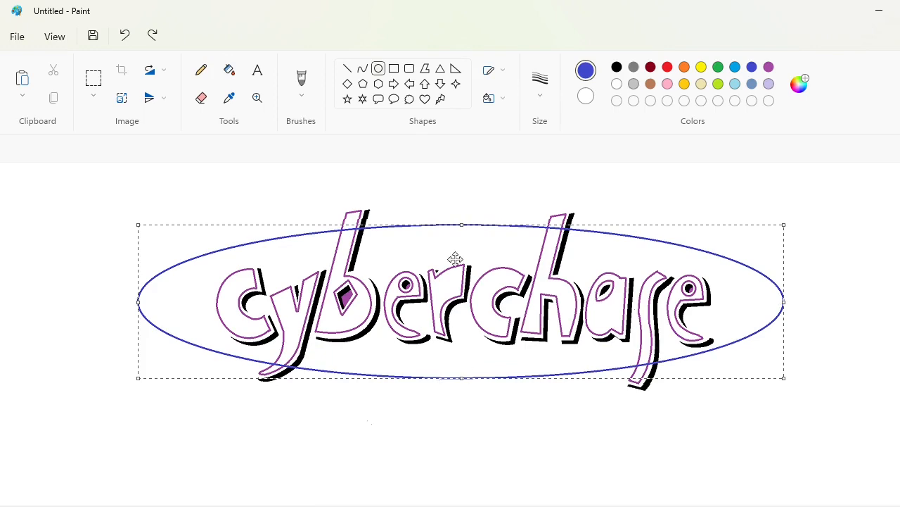
# Give the ellipse a thicker black outline and move it into the empty space between the two words
pyautogui.hotkey('ctrl', '+')
pyautogui.hotkey('ctrl', '+')
pyautogui.hotkey('ctrl', '+')
pyautogui.scroll(-1, 459, 246)
pyautogui.moveTo(470, 201); pyautogui.dragTo(490, 400)
pyautogui.scroll(-1, 487, 394)
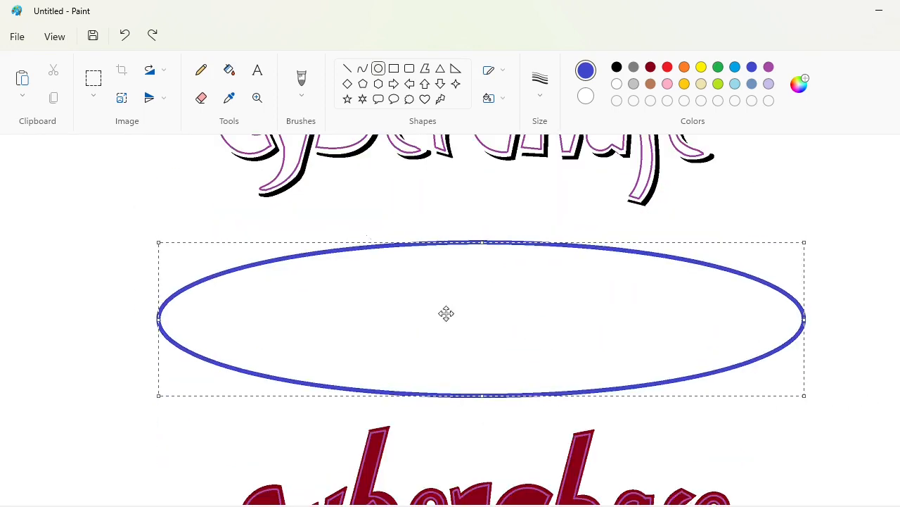
pyautogui.click(617, 67)
# Draw a smaller black ellipse inside the first one and stretch it outward on all four sides
pyautogui.click(379, 68)
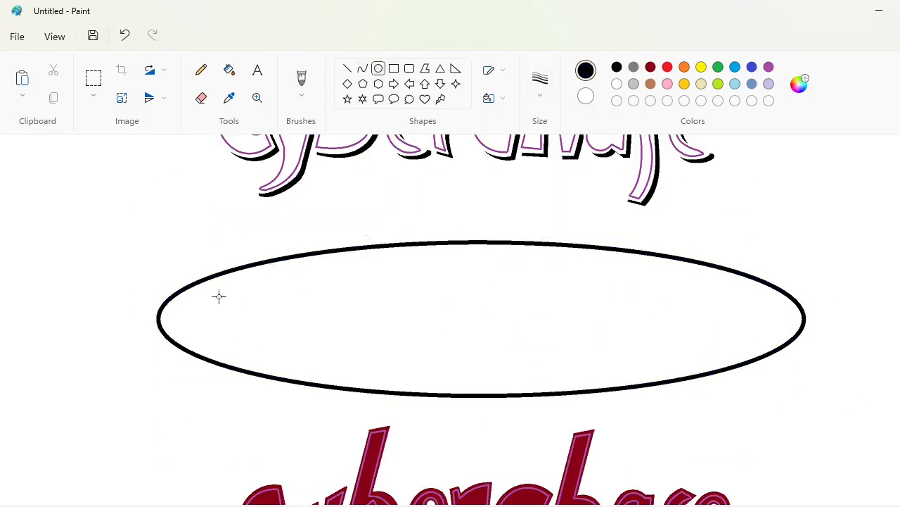
pyautogui.moveTo(216, 293); pyautogui.dragTo(718, 370)
pyautogui.moveTo(470, 294); pyautogui.dragTo(469, 268)
pyautogui.moveTo(468, 370); pyautogui.dragTo(469, 388)
pyautogui.moveTo(216, 328); pyautogui.dragTo(191, 329)
pyautogui.moveTo(719, 329); pyautogui.dragTo(755, 320)
# Nudge the inner ellipse to the centre of the outer one and increase its height to leave a narrow band above and below
pyautogui.press('Right')
pyautogui.press('Right')
pyautogui.press('Right')
pyautogui.press('Right')
pyautogui.press('Right')
pyautogui.press('Right')
pyautogui.press('Right')
pyautogui.press('Right')
pyautogui.press('Right')
pyautogui.press('Up')
pyautogui.press('Up')
pyautogui.press('Up')
pyautogui.press('Up')
pyautogui.press('Up')
pyautogui.press('Up')
pyautogui.press('Up')
pyautogui.press('Up')
pyautogui.press('Up')
pyautogui.press('Up')
pyautogui.press('Up')
pyautogui.moveTo(476, 260); pyautogui.dragTo(476, 253)
pyautogui.press('Down')
pyautogui.press('Down')
pyautogui.press('Down')
pyautogui.press('Right')
pyautogui.press('Right')
pyautogui.press('Right')
pyautogui.press('Right')
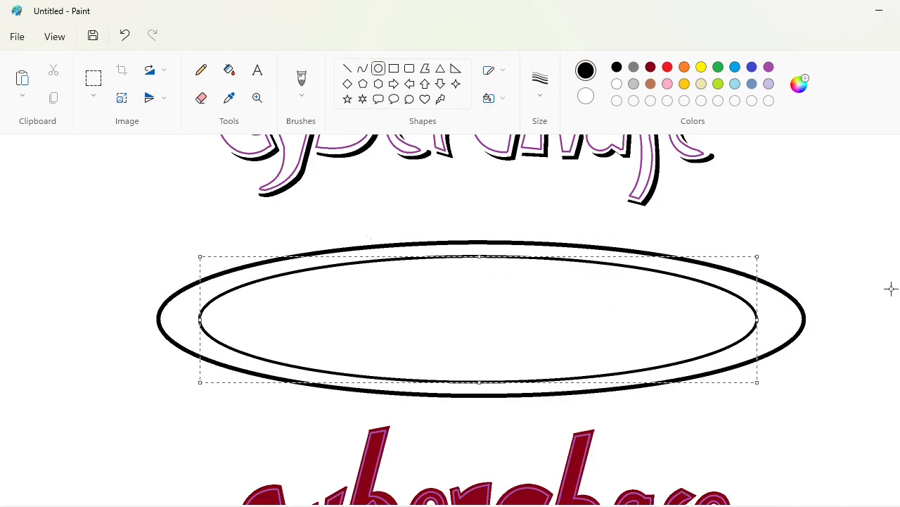
pyautogui.press('Down')
pyautogui.press('Down')
pyautogui.moveTo(479, 384); pyautogui.dragTo(478, 387)
pyautogui.press('Up')
pyautogui.press('Up')
pyautogui.press('Up')
pyautogui.press('Up')
pyautogui.press('Up')
pyautogui.press('Up')
pyautogui.press('Up')
pyautogui.press('Right')
pyautogui.press('Right')
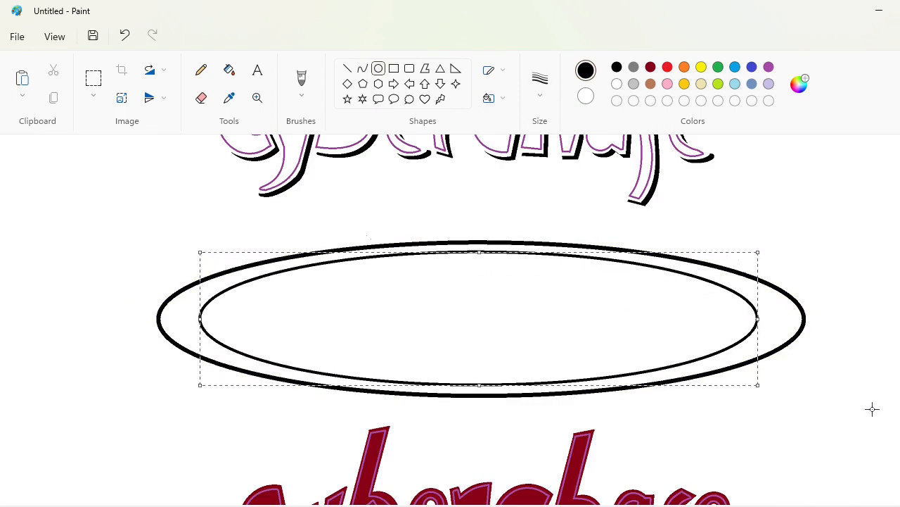
pyautogui.click(872, 409)
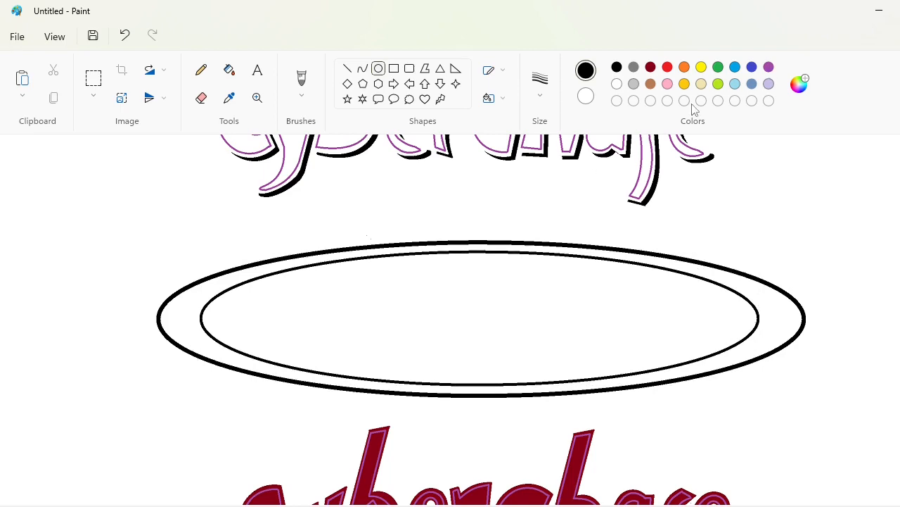
# Mix a dark blue by darkening the turquoise #00A2E8 and fill the inner ellipse with it
pyautogui.doubleClick(735, 71)
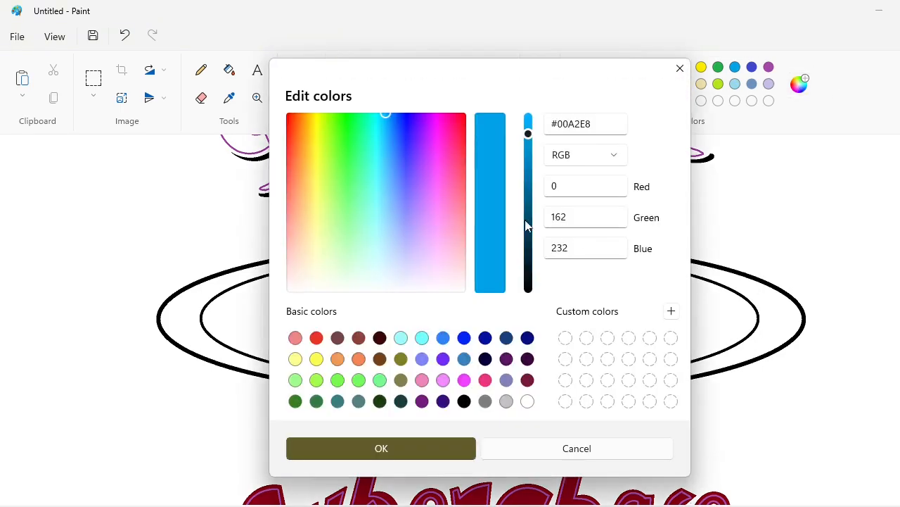
pyautogui.click(526, 225)
pyautogui.press('Return')
pyautogui.click(229, 70)
pyautogui.click(373, 307)
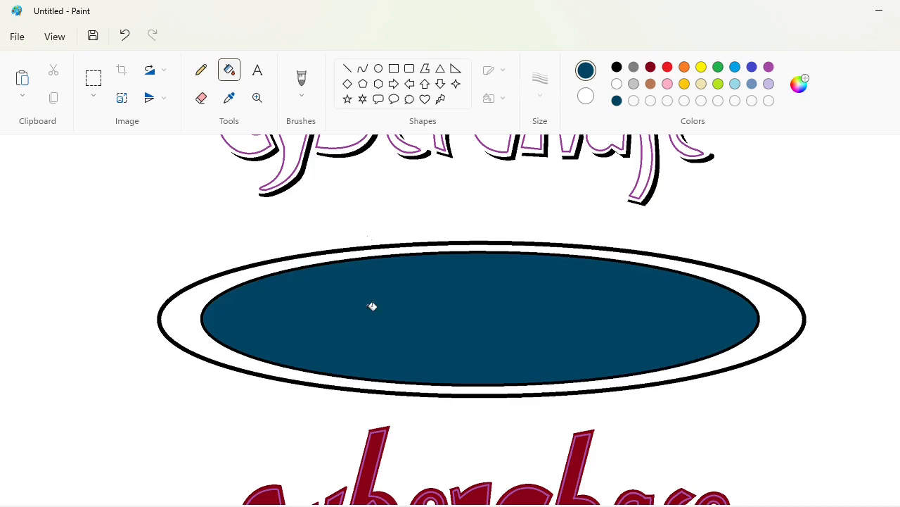
# Mix the lime green #A3CF1A and fill the ring between the two ellipses with it
pyautogui.doubleClick(719, 86)
pyautogui.click(528, 149)
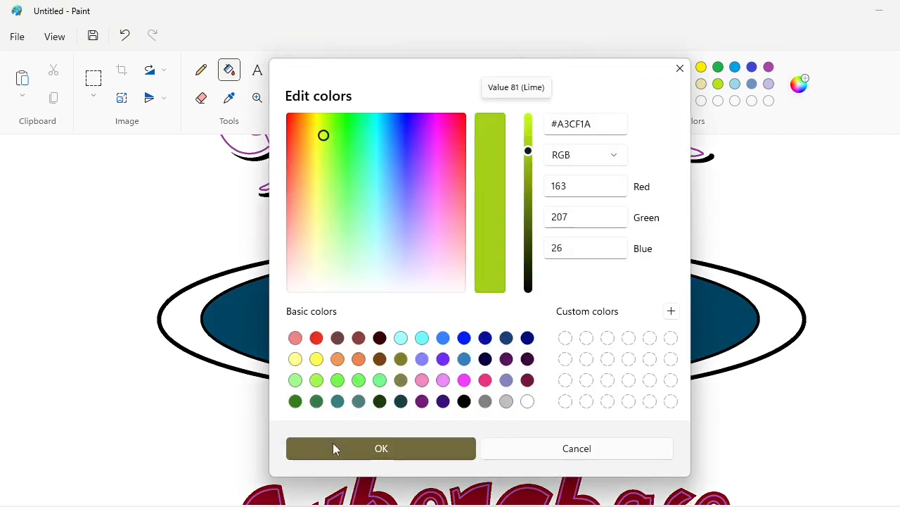
pyautogui.click(336, 446)
pyautogui.click(528, 259)
# Mix the bright blue #00B2FF from the turquoise swatch for use with the Pencil tool
pyautogui.click(201, 70)
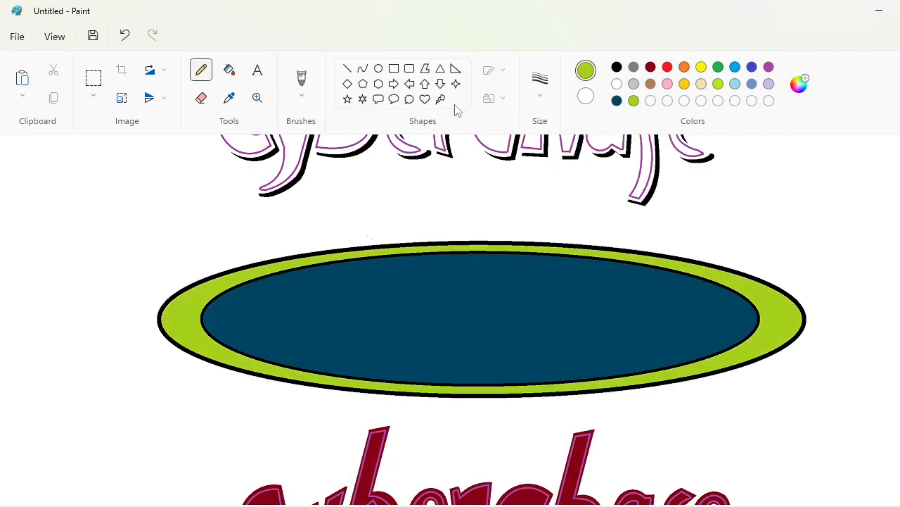
pyautogui.doubleClick(735, 68)
pyautogui.click(527, 121)
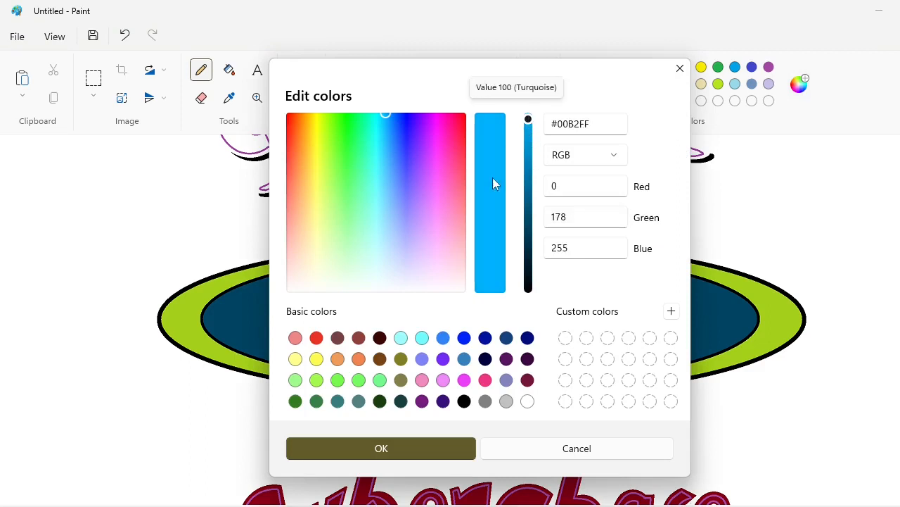
pyautogui.click(378, 451)
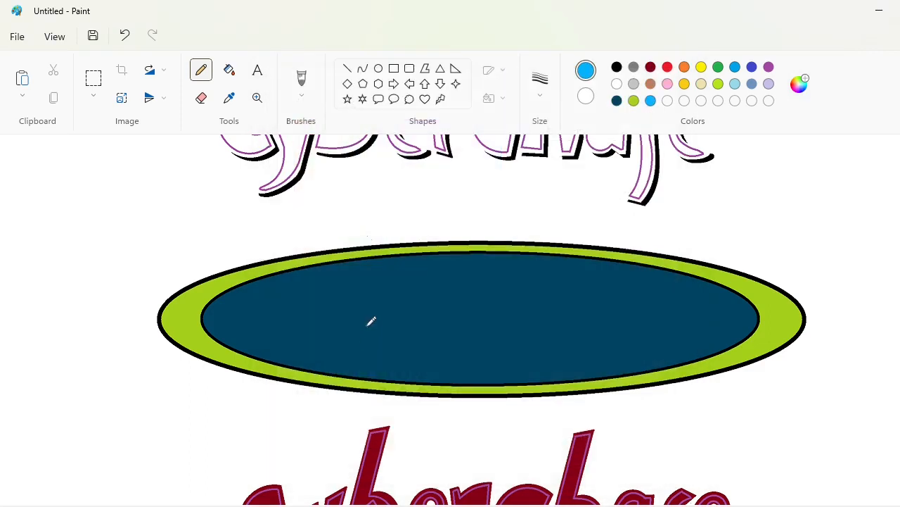
# Undo the test strokes, set a thicker pencil line and start speckling the left end of the inner ellipse in bright blue
pyautogui.hotkey('ctrl', 'z')
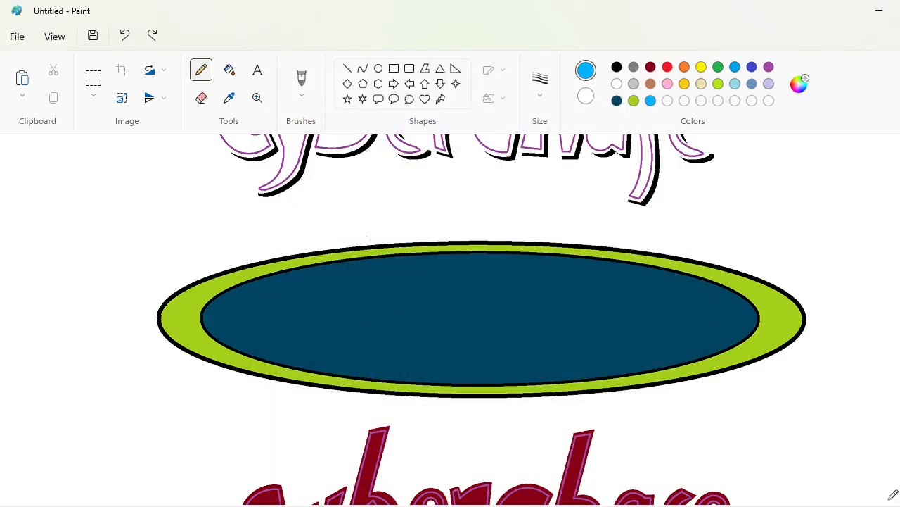
pyautogui.click(540, 83)
pyautogui.click(548, 211)
pyautogui.hotkey('ctrl', 'z')
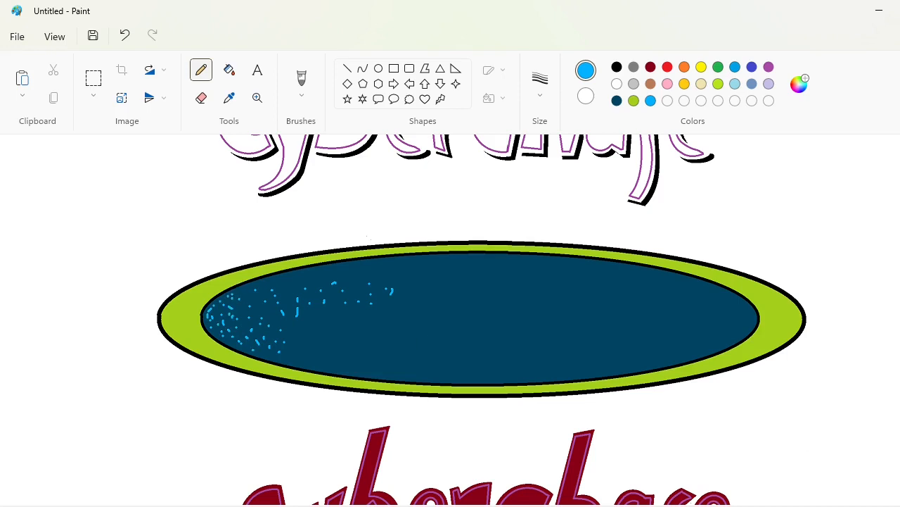
# Scatter bright blue pencil dots and short dashes densely over the left third of the dark blue inner ellipse
pyautogui.scroll(1, 471, 358)
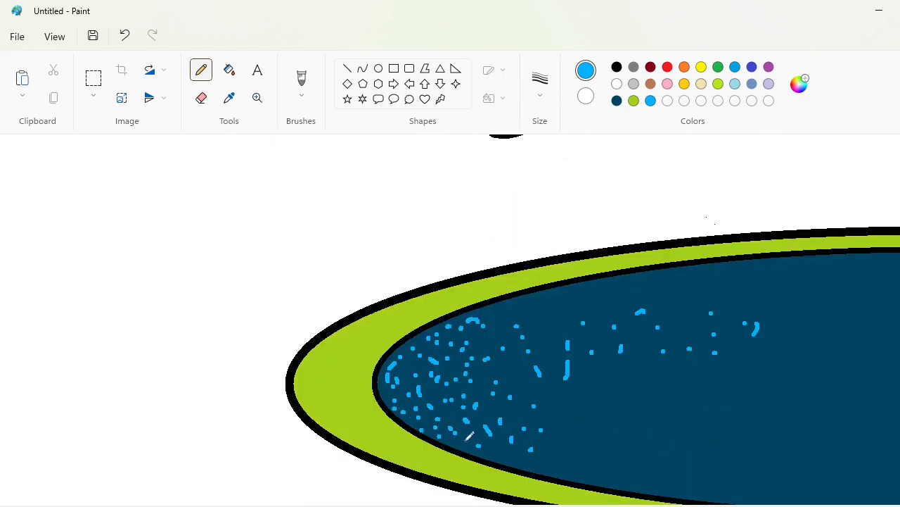
pyautogui.click(470, 445)
pyautogui.click(486, 452)
pyautogui.moveTo(496, 456); pyautogui.dragTo(505, 459)
pyautogui.click(511, 461)
pyautogui.click(513, 430)
pyautogui.click(517, 387)
pyautogui.click(513, 368)
pyautogui.click(482, 405)
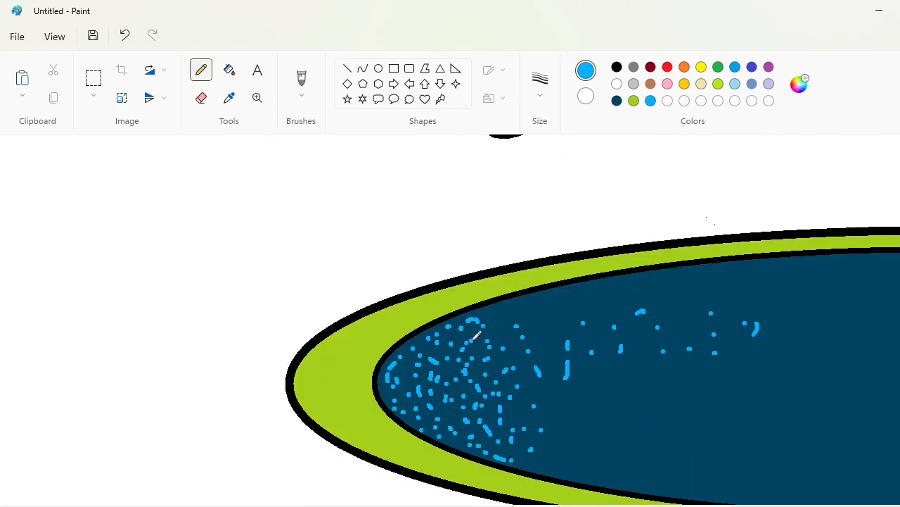
pyautogui.moveTo(476, 341); pyautogui.dragTo(488, 337)
pyautogui.click(484, 314)
pyautogui.click(493, 314)
pyautogui.moveTo(492, 322); pyautogui.dragTo(508, 319)
pyautogui.click(515, 310)
pyautogui.click(520, 355)
pyautogui.moveTo(519, 362); pyautogui.dragTo(548, 408)
pyautogui.moveTo(545, 445)
pyautogui.mouseDown()
pyautogui.moveTo(516, 440)
pyautogui.moveTo(546, 460)
pyautogui.mouseUp()
pyautogui.click(554, 472)
pyautogui.click(577, 401)
pyautogui.click(593, 400)
pyautogui.click(550, 323)
pyautogui.moveTo(559, 308); pyautogui.dragTo(567, 303)
pyautogui.moveTo(569, 304); pyautogui.dragTo(571, 310)
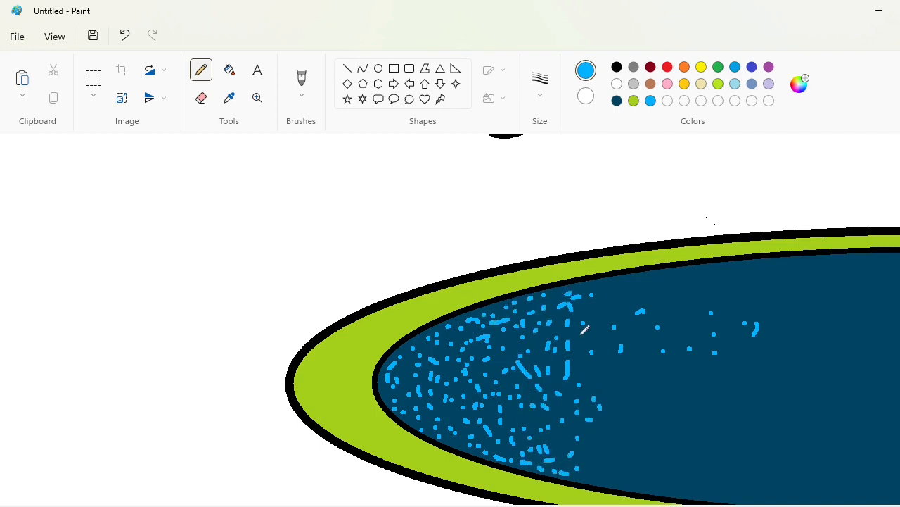
pyautogui.moveTo(585, 370); pyautogui.dragTo(599, 379)
pyautogui.click(605, 385)
pyautogui.moveTo(560, 441); pyautogui.dragTo(562, 452)
pyautogui.moveTo(662, 460); pyautogui.dragTo(662, 455)
pyautogui.click(629, 427)
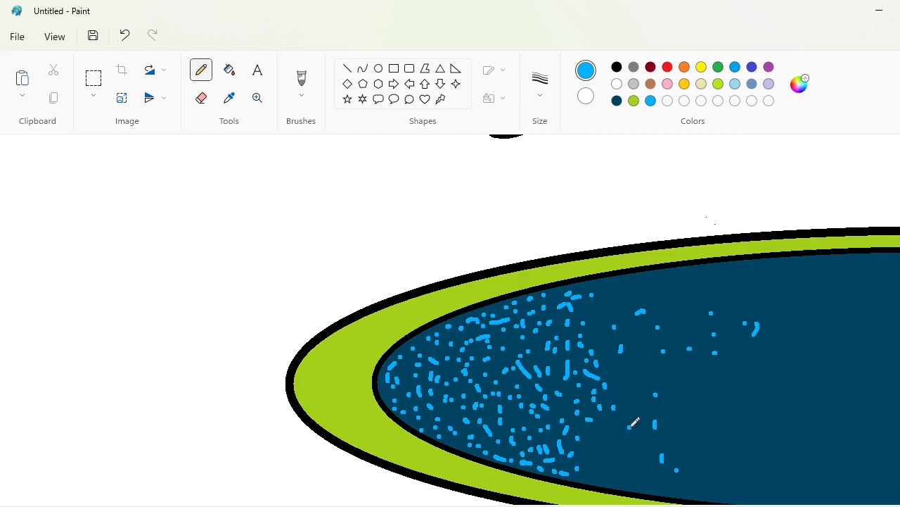
pyautogui.click(599, 463)
pyautogui.moveTo(585, 473); pyautogui.dragTo(590, 475)
pyautogui.click(609, 482)
pyautogui.moveTo(630, 445); pyautogui.dragTo(643, 482)
pyautogui.moveTo(663, 472); pyautogui.dragTo(669, 474)
pyautogui.moveTo(632, 457); pyautogui.dragTo(641, 452)
pyautogui.click(644, 437)
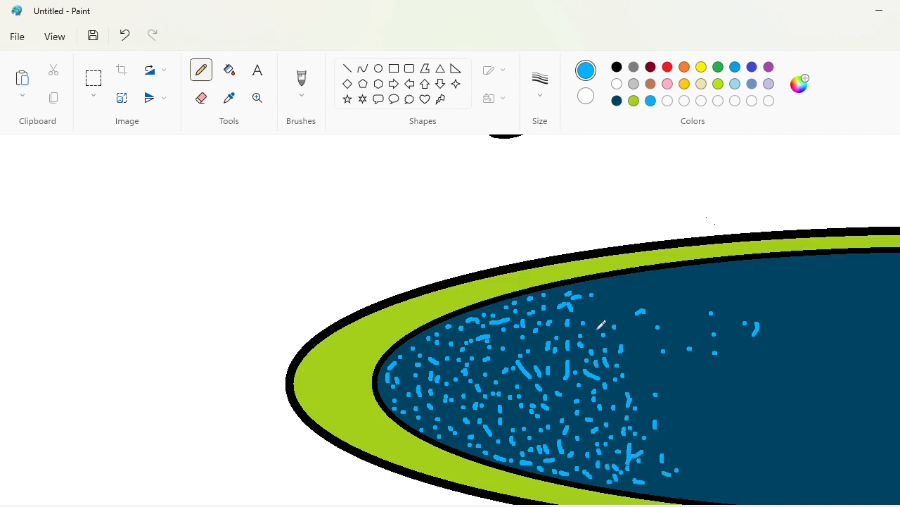
pyautogui.click(628, 322)
pyautogui.click(639, 333)
pyautogui.moveTo(639, 342); pyautogui.dragTo(639, 345)
pyautogui.moveTo(636, 355); pyautogui.dragTo(639, 358)
pyautogui.click(652, 354)
pyautogui.click(648, 323)
pyautogui.click(648, 311)
pyautogui.click(640, 293)
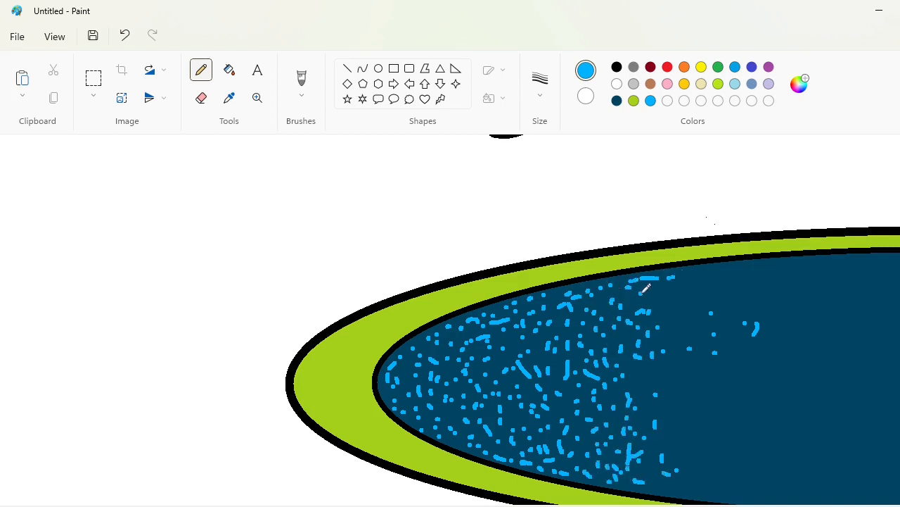
pyautogui.click(662, 486)
pyautogui.click(674, 459)
pyautogui.click(687, 470)
pyautogui.click(682, 439)
pyautogui.click(676, 418)
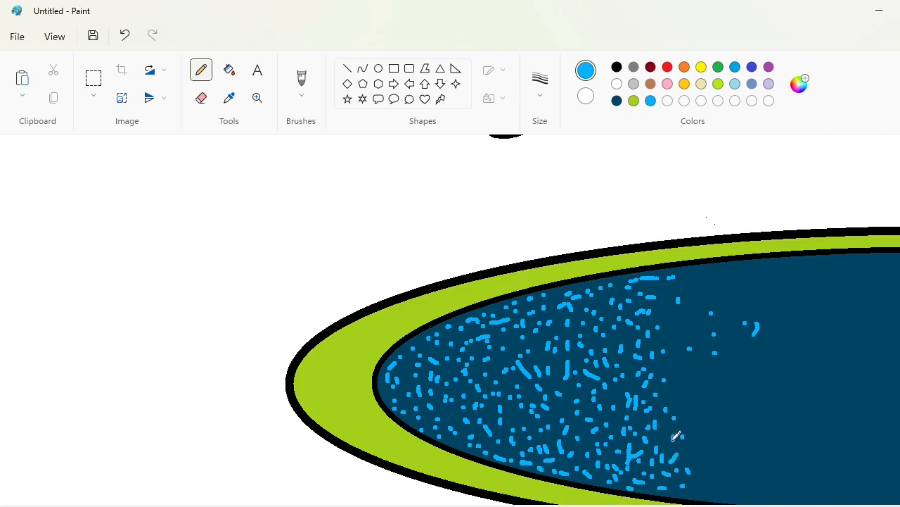
pyautogui.click(676, 403)
pyautogui.click(675, 386)
pyautogui.click(681, 370)
# Copy a rectangular block of the speckled area and paste it on the blank canvas above the ellipse
pyautogui.hscroll(6, 802, 496)
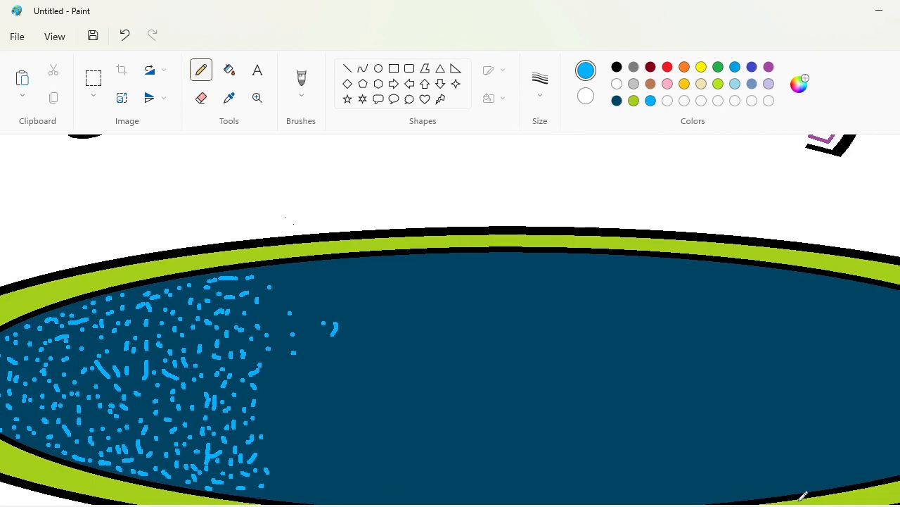
pyautogui.click(94, 78)
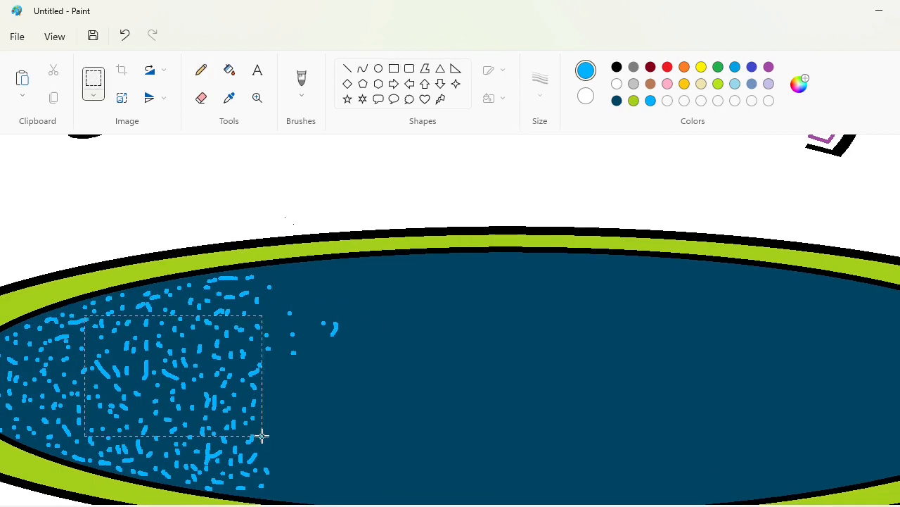
pyautogui.moveTo(262, 435); pyautogui.dragTo(262, 442)
pyautogui.hotkey('ctrl', 'c')
pyautogui.click(396, 406)
pyautogui.scroll(3, 396, 406)
pyautogui.hotkey('ctrl', 'v')
pyautogui.moveTo(119, 249); pyautogui.dragTo(317, 341)
# Fill the copied block's dark blue background with white, then copy it and place its speckles over the middle of the inner ellipse
pyautogui.click(617, 84)
pyautogui.click(229, 70)
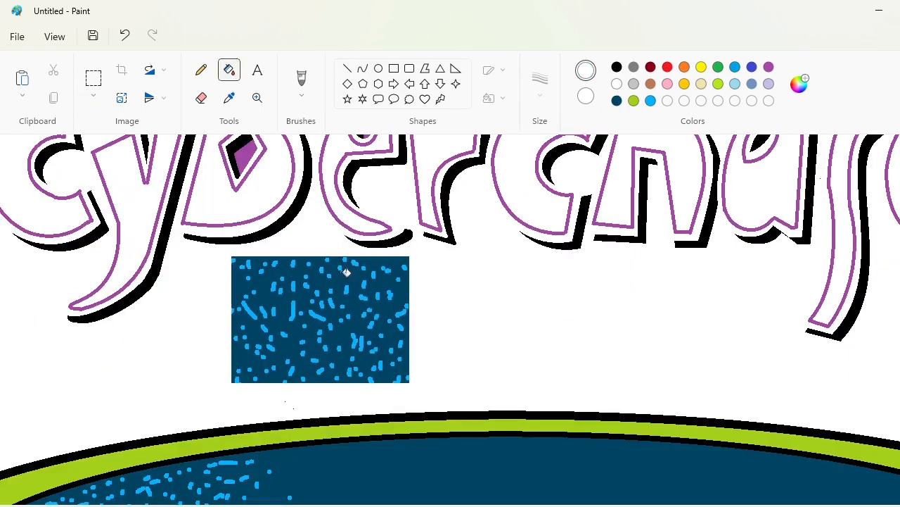
pyautogui.click(347, 272)
pyautogui.click(94, 78)
pyautogui.moveTo(216, 253); pyautogui.dragTo(455, 391)
pyautogui.hotkey('ctrl', 'c')
pyautogui.click(569, 361)
pyautogui.scroll(-3, 569, 362)
pyautogui.hotkey('ctrl', 'v')
pyautogui.moveTo(171, 252); pyautogui.dragTo(585, 312)
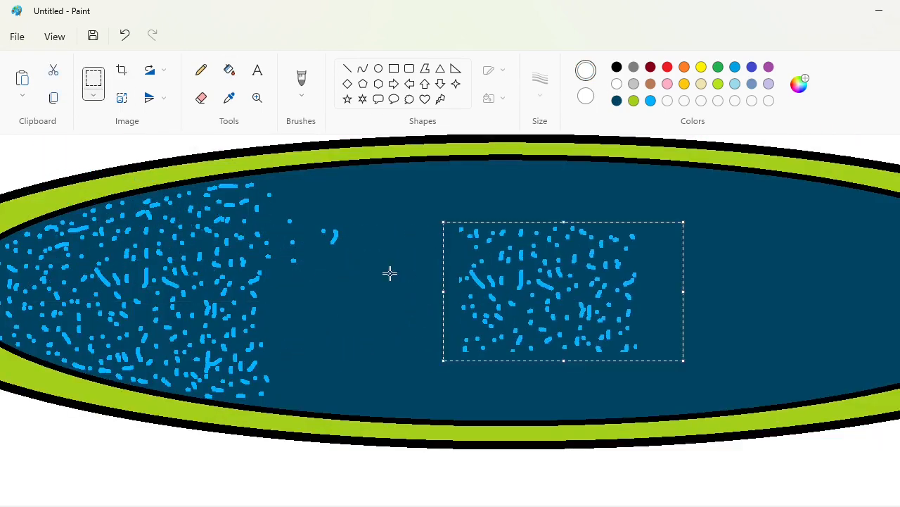
# Paste one speckle copy beside the hand-drawn dots and another, flipped horizontally, towards the lower right of the inner ellipse
pyautogui.click(389, 273)
pyautogui.hotkey('ctrl', 'v')
pyautogui.moveTo(163, 214); pyautogui.dragTo(380, 311)
pyautogui.click(567, 307)
pyautogui.hotkey('ctrl', 'v')
pyautogui.click(155, 98)
pyautogui.click(161, 147)
pyautogui.moveTo(126, 242); pyautogui.dragTo(652, 349)
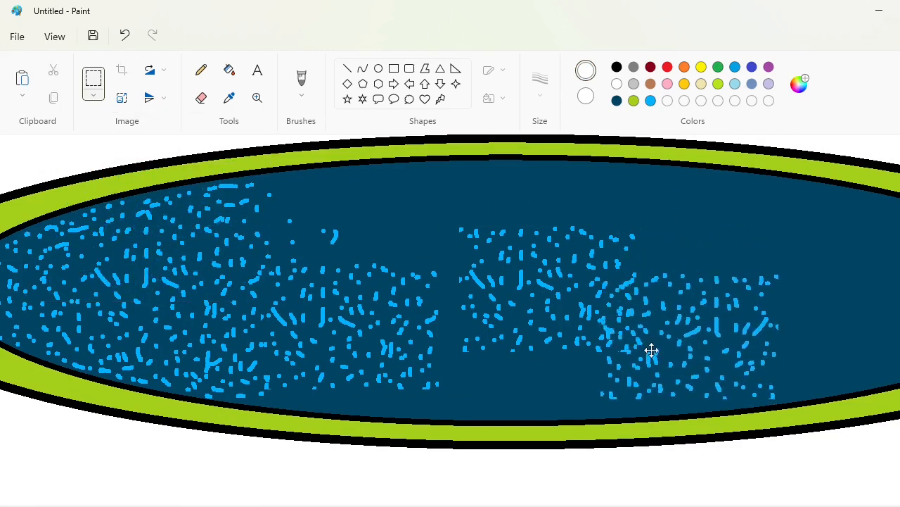
# Paste three more speckle copies at the lower middle, upper left and upper middle of the inner ellipse
pyautogui.click(808, 308)
pyautogui.hotkey('ctrl', 'v')
pyautogui.moveTo(156, 226); pyautogui.dragTo(538, 345)
pyautogui.click(249, 227)
pyautogui.hotkey('ctrl', 'v')
pyautogui.moveTo(153, 194); pyautogui.dragTo(387, 225)
pyautogui.click(209, 273)
pyautogui.hotkey('ctrl', 'v')
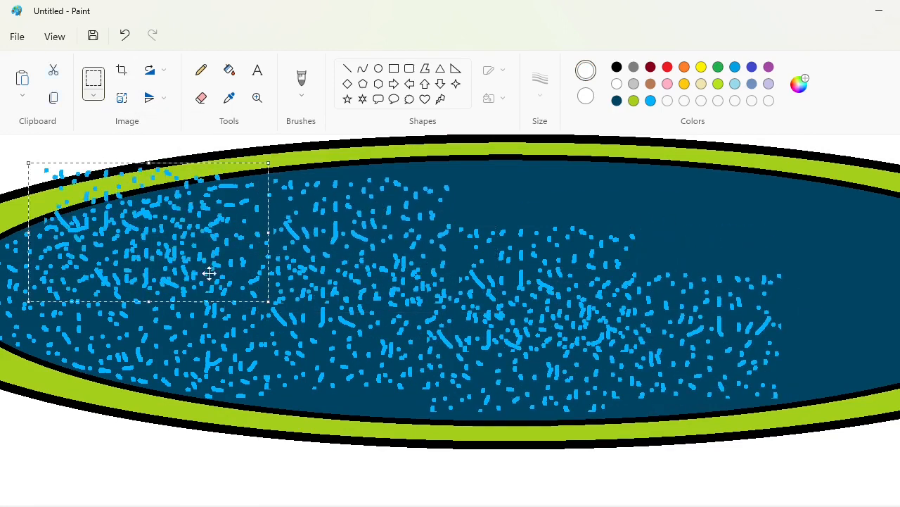
pyautogui.moveTo(209, 273); pyautogui.dragTo(598, 273)
# Paste further speckle copies over the upper right and right part of the inner ellipse
pyautogui.click(747, 277)
pyautogui.hotkey('ctrl', 'v')
pyautogui.moveTo(157, 265); pyautogui.dragTo(736, 280)
pyautogui.hotkey('ctrl', 'v')
pyautogui.moveTo(177, 246); pyautogui.dragTo(874, 297)
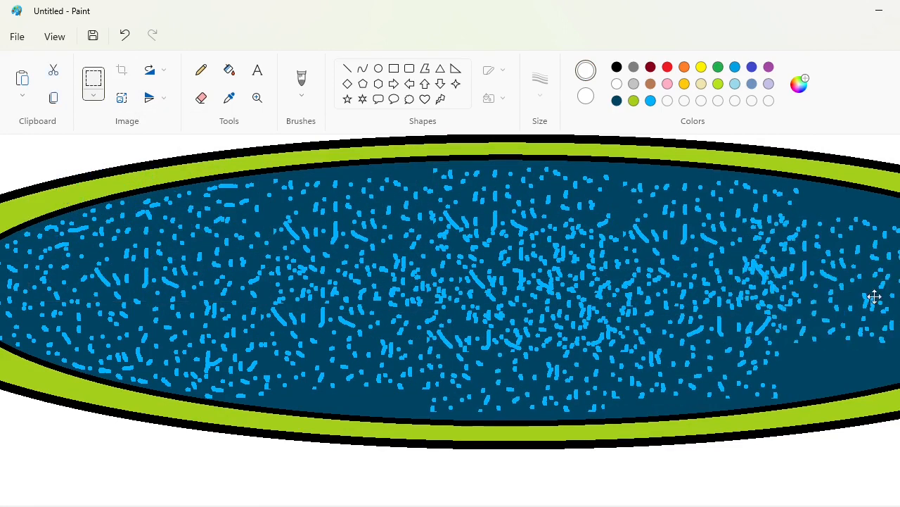
pyautogui.hscroll(5, 874, 296)
pyautogui.moveTo(547, 300); pyautogui.dragTo(605, 308)
pyautogui.click(647, 332)
pyautogui.hotkey('ctrl', 'v')
pyautogui.click(780, 317)
pyautogui.moveTo(204, 243)
pyautogui.mouseDown()
pyautogui.moveTo(552, 268)
pyautogui.moveTo(493, 322)
pyautogui.mouseUp()
pyautogui.hotkey('ctrl', 'v')
# Fill the gaps along the inner ellipse's upper and lower edges with bright blue pencil dots
pyautogui.hscroll(-8, 492, 321)
pyautogui.scroll(-3, 493, 321)
pyautogui.scroll(3, 645, 432)
pyautogui.hscroll(3, 645, 432)
pyautogui.click(202, 70)
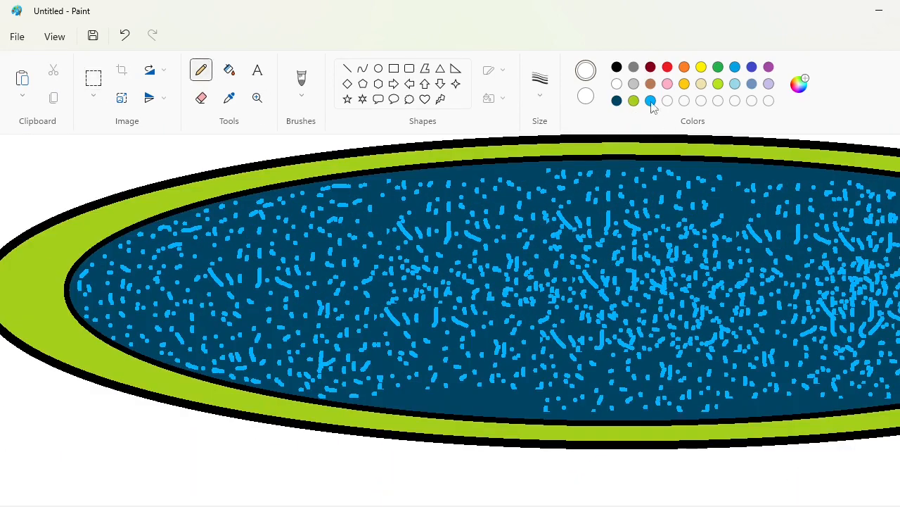
pyautogui.click(651, 101)
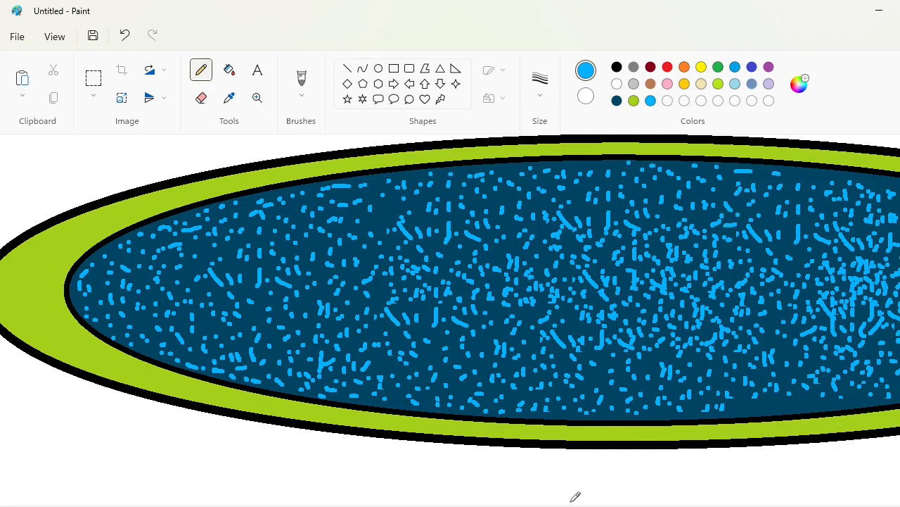
# Scatter bright blue pencil dots and dashes over the empty right end of the inner ellipse
pyautogui.hscroll(5, 575, 494)
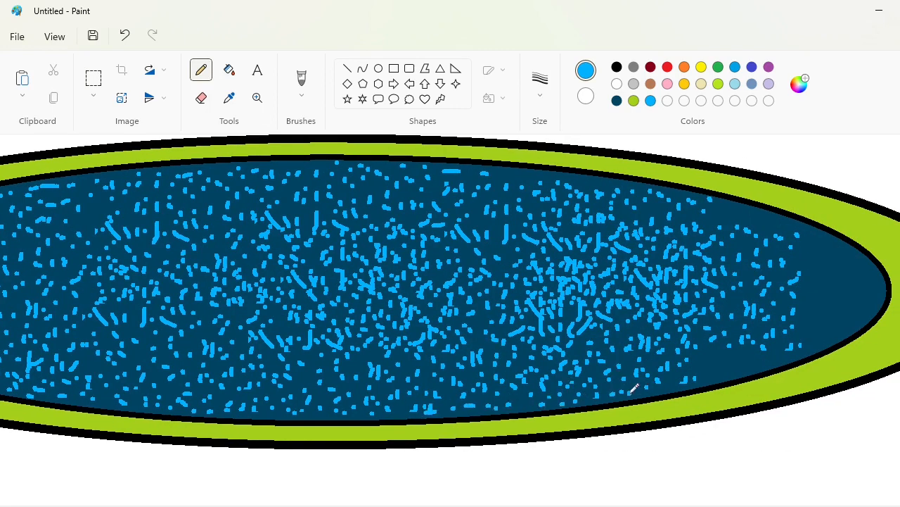
pyautogui.moveTo(713, 354); pyautogui.dragTo(723, 357)
pyautogui.click(820, 319)
pyautogui.click(834, 265)
pyautogui.moveTo(811, 288); pyautogui.dragTo(810, 301)
pyautogui.click(871, 269)
pyautogui.click(859, 315)
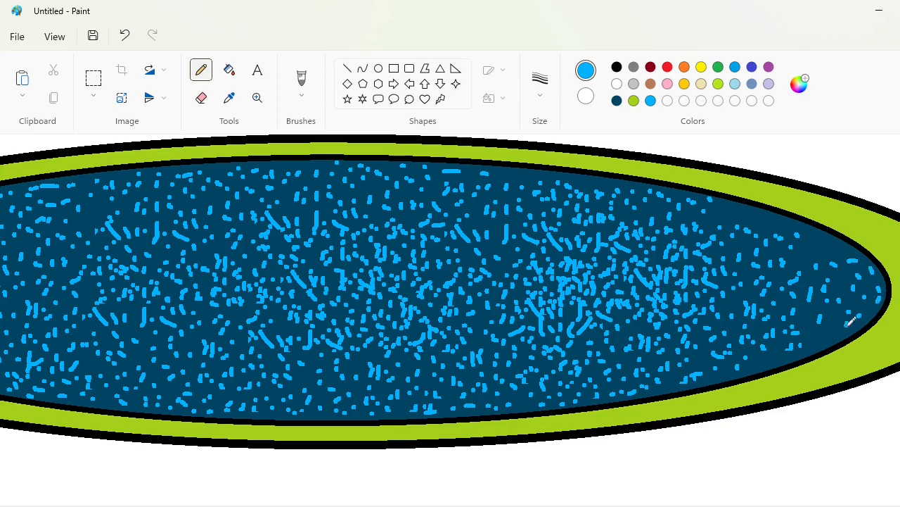
pyautogui.click(816, 339)
pyautogui.click(853, 286)
pyautogui.click(732, 211)
pyautogui.click(756, 210)
pyautogui.moveTo(764, 219); pyautogui.dragTo(758, 223)
pyautogui.click(802, 226)
pyautogui.moveTo(835, 244); pyautogui.dragTo(842, 248)
pyautogui.click(761, 365)
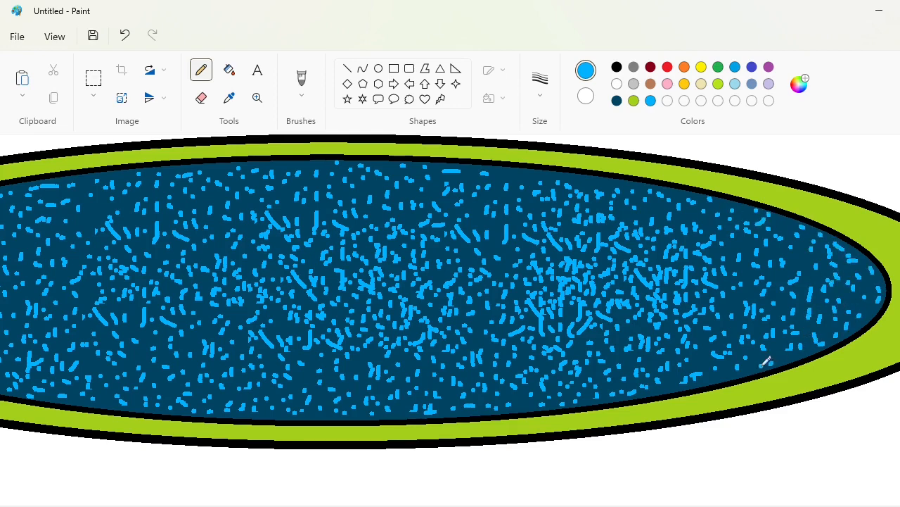
pyautogui.moveTo(764, 325); pyautogui.dragTo(766, 335)
pyautogui.click(793, 294)
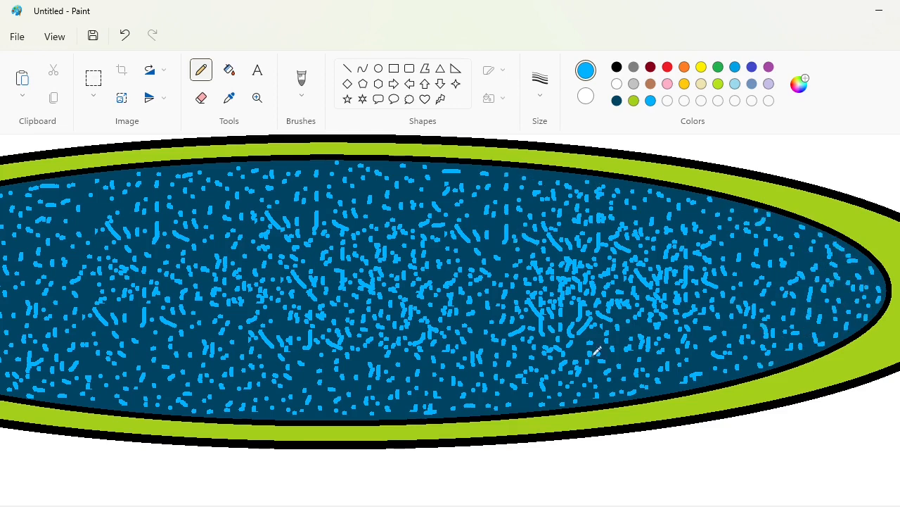
# Cover the leftover purple-outlined lettering above the ellipse and the dark red lettering below it with white filled rectangles
pyautogui.hscroll(-5, 598, 350)
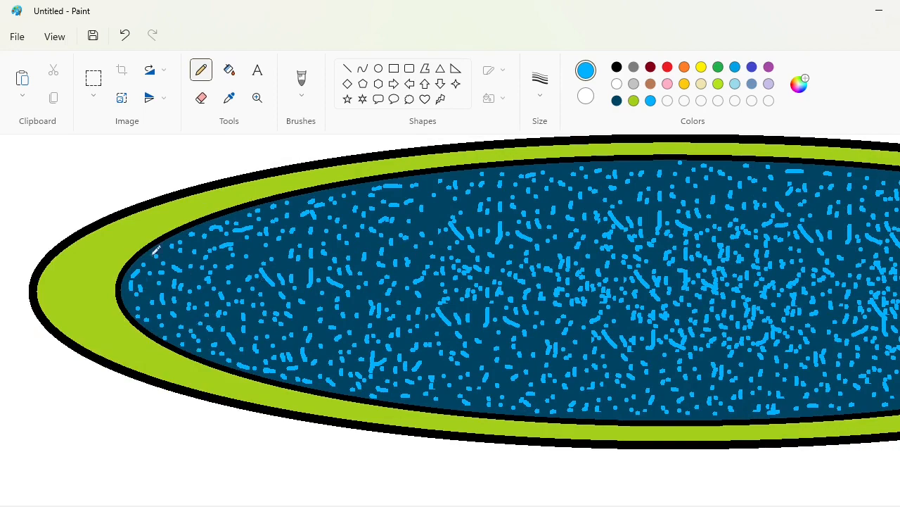
pyautogui.scroll(-3, 156, 251)
pyautogui.click(408, 83)
pyautogui.click(502, 97)
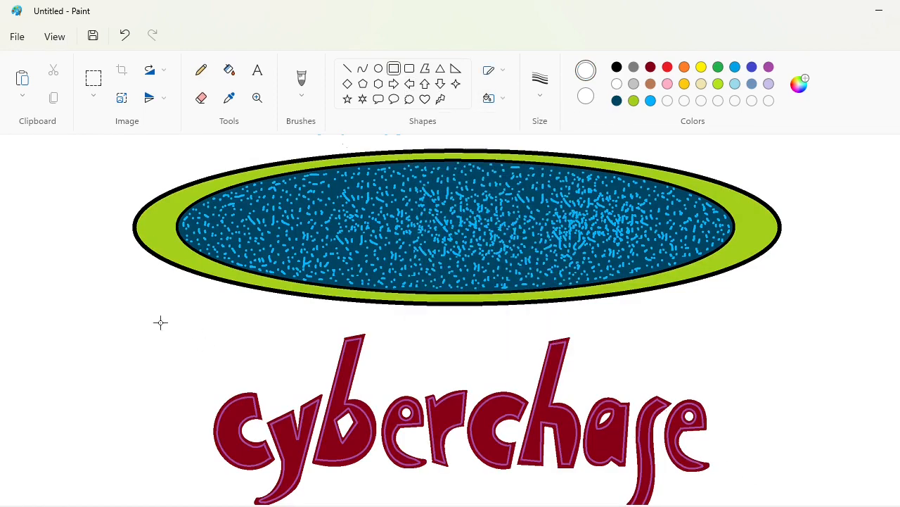
pyautogui.hotkey('ctrl', 'z')
pyautogui.hotkey('ctrl', 'z')
pyautogui.hotkey('ctrl', 'z')
pyautogui.hotkey('ctrl', 'z')
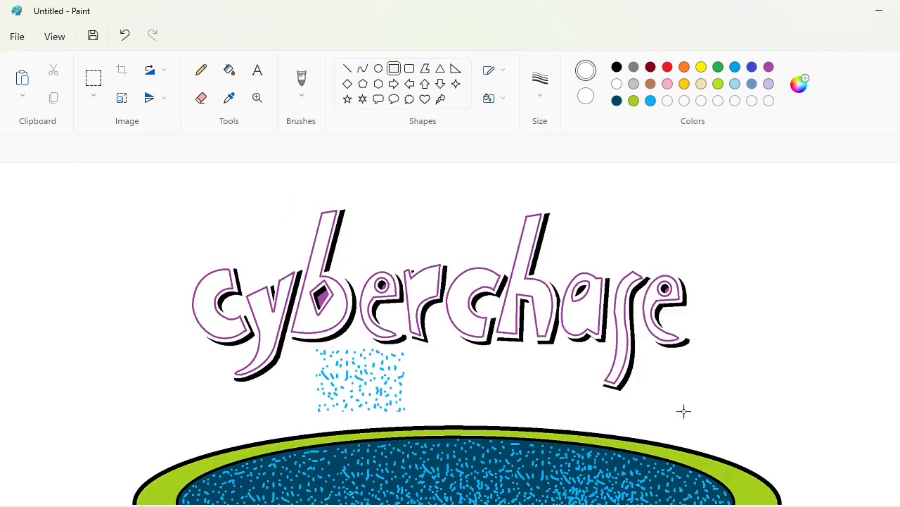
pyautogui.moveTo(119, 187)
pyautogui.mouseDown()
pyautogui.moveTo(786, 373)
pyautogui.moveTo(795, 417)
pyautogui.mouseUp()
pyautogui.scroll(-2, 850, 490)
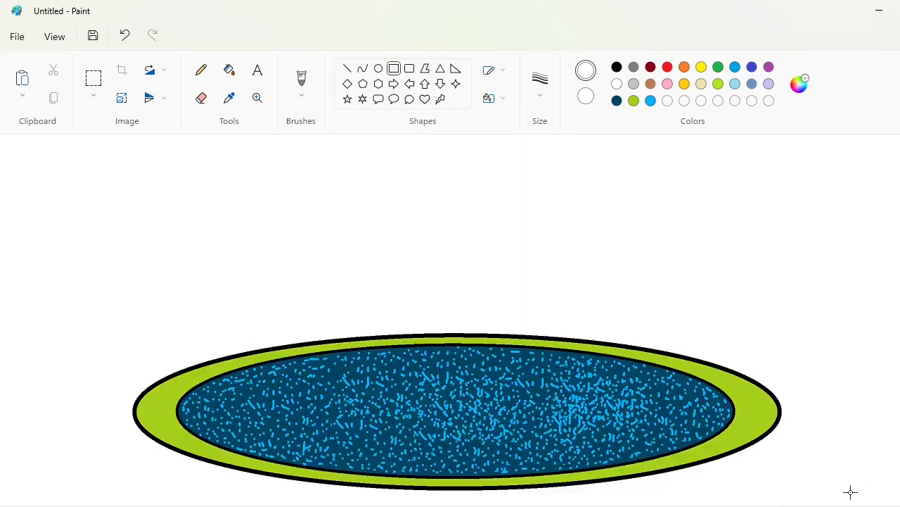
pyautogui.click(850, 505)
# Select the finished gradient cyberchase lettering and move it onto the centre of the speckled ellipse
pyautogui.click(94, 78)
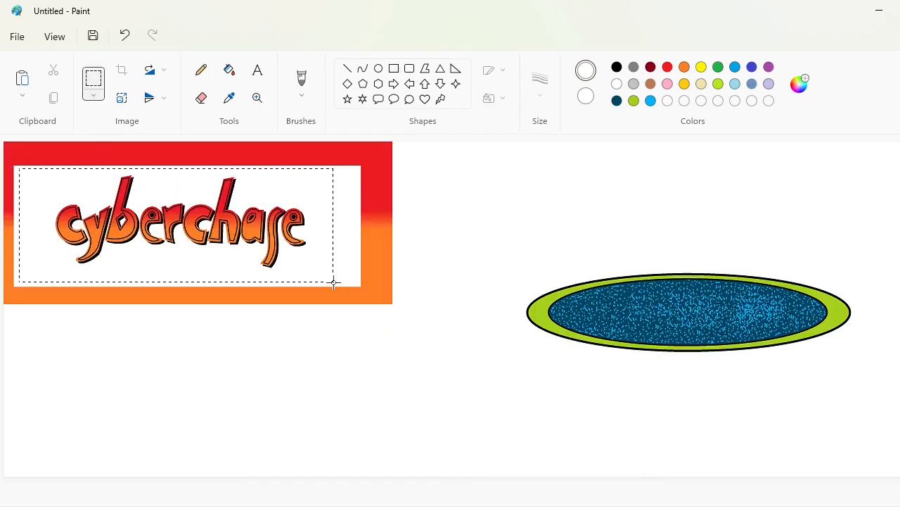
pyautogui.moveTo(334, 282); pyautogui.dragTo(334, 282)
pyautogui.scroll(3, 746, 417)
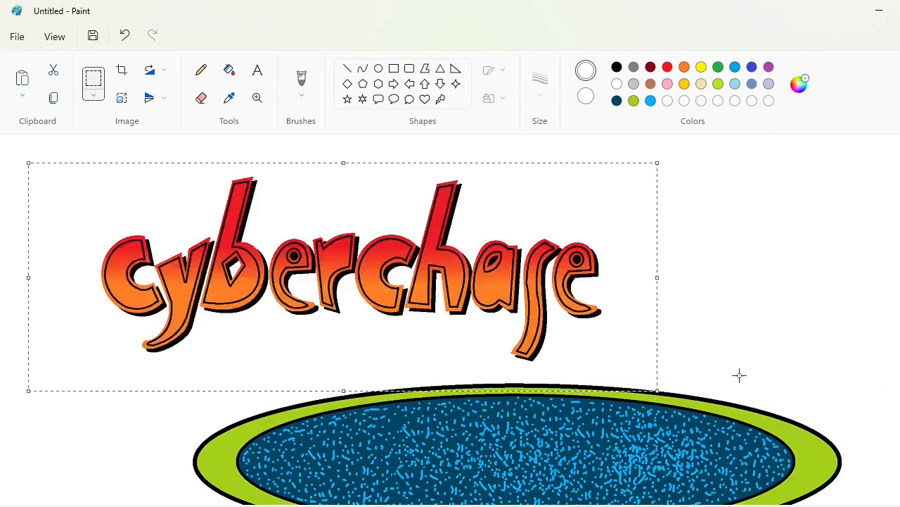
pyautogui.scroll(-1, 523, 334)
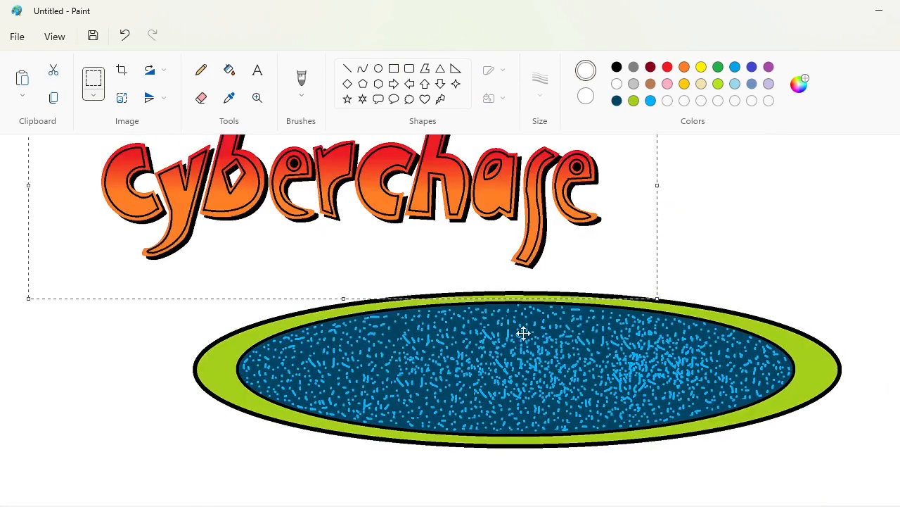
pyautogui.moveTo(332, 203); pyautogui.dragTo(494, 385)
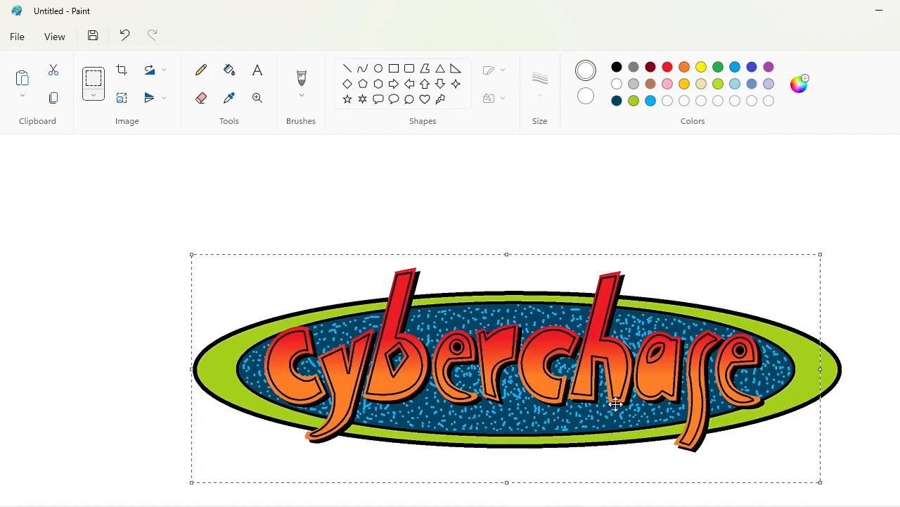
pyautogui.click(866, 452)
pyautogui.scroll(-1, 866, 452)
pyautogui.hscroll(1, 866, 452)
pyautogui.hscroll(-1, 464, 315)
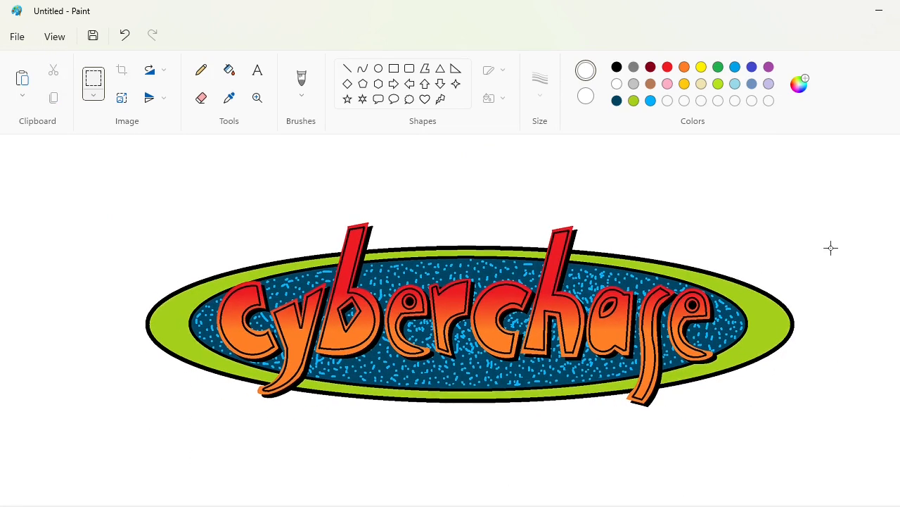